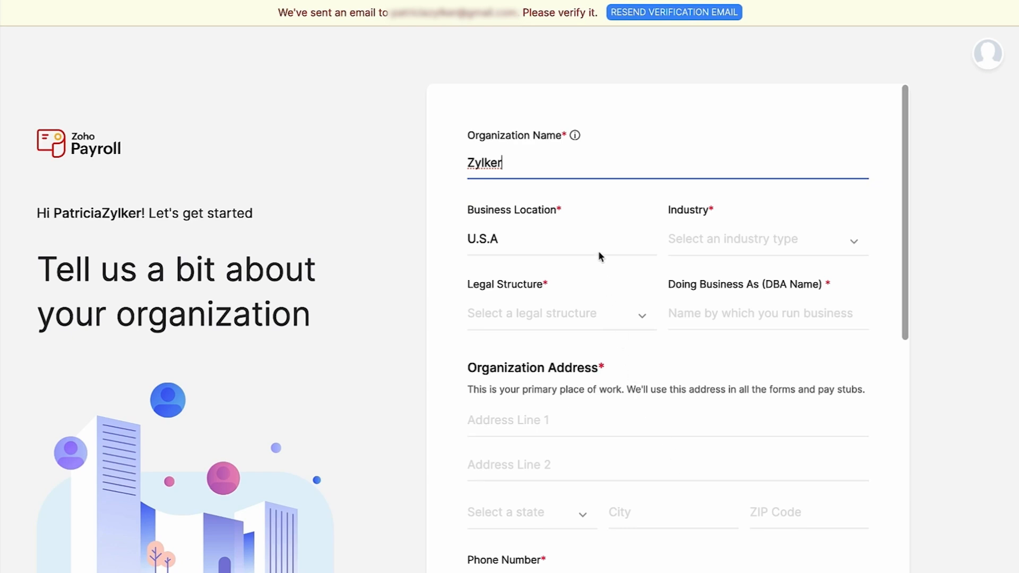
- Choose Automotive/Machinery as the industry and Partnership as the legal structure
click(712, 239)
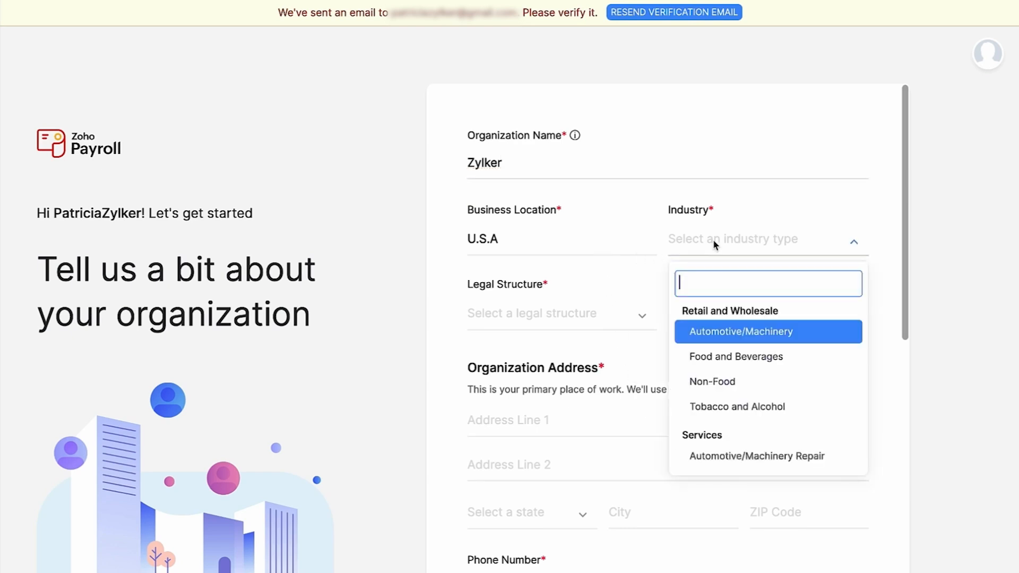
click(795, 342)
click(641, 316)
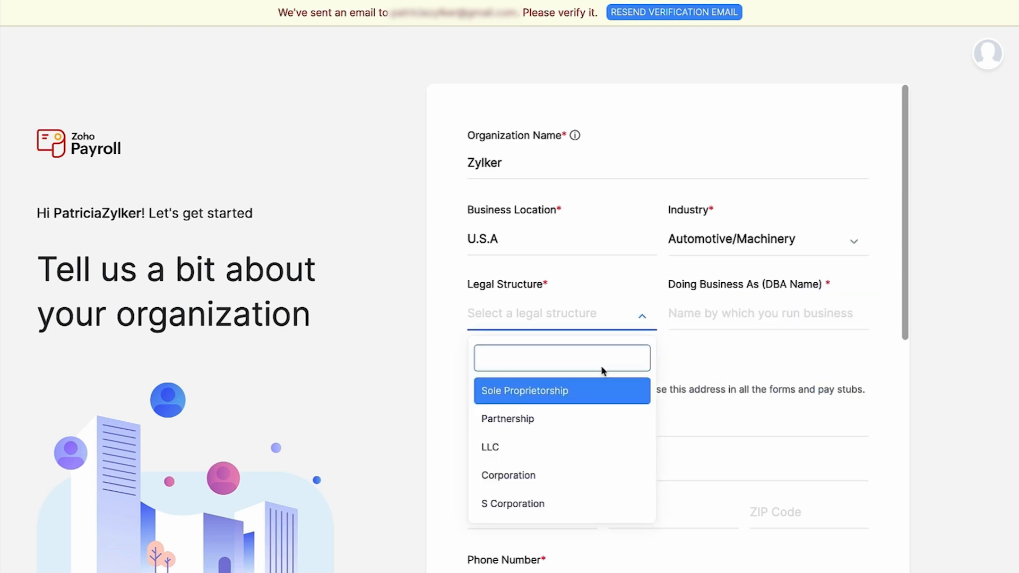
click(568, 418)
- Enter Zylker Corp. as the DBA name and set the time zone to Gambier Time (Pacific/Gambier)
click(729, 319)
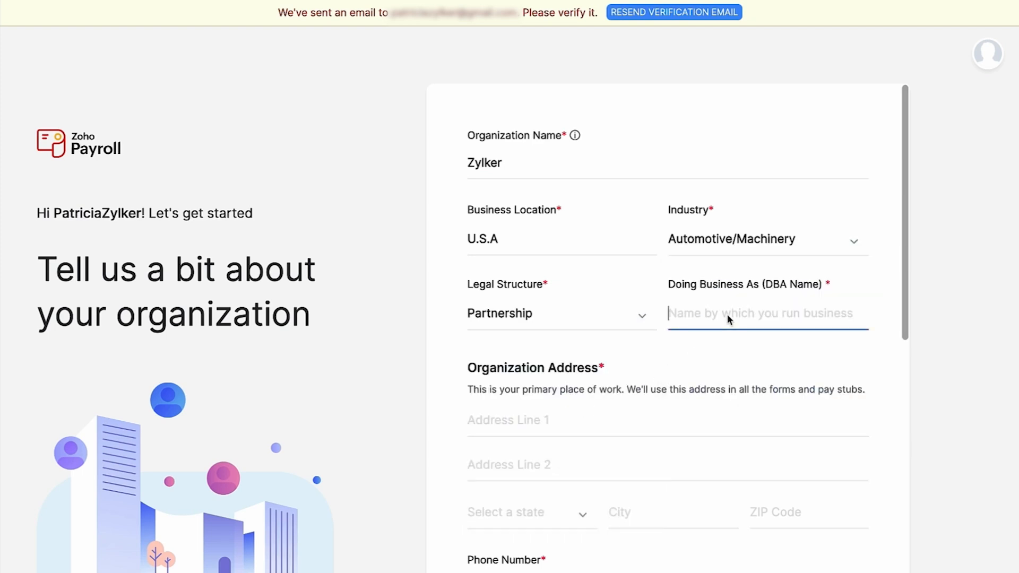
text(Zylker Corp.)
scroll(711, 329, down, 3)
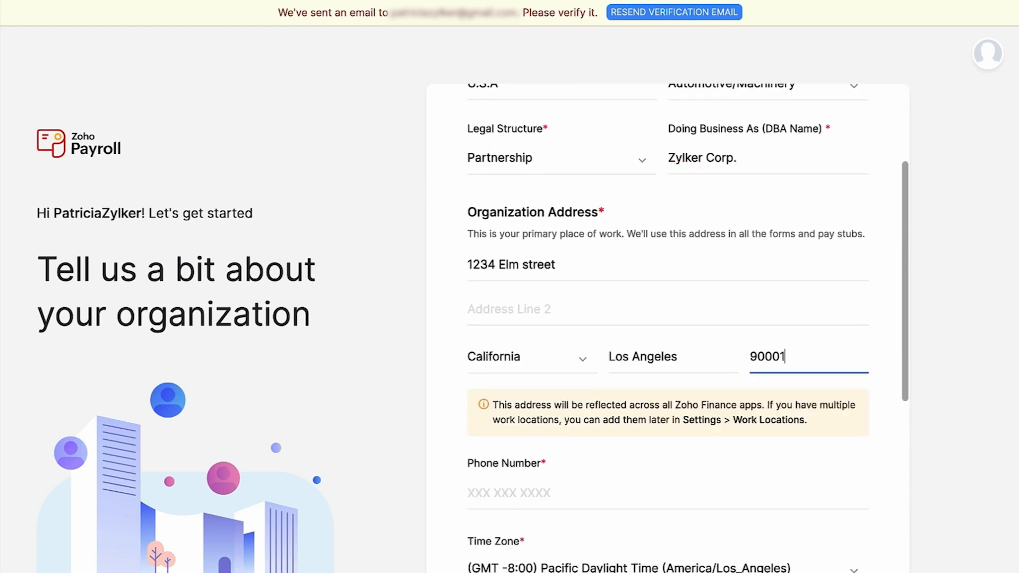
scroll(668, 328, down, 2)
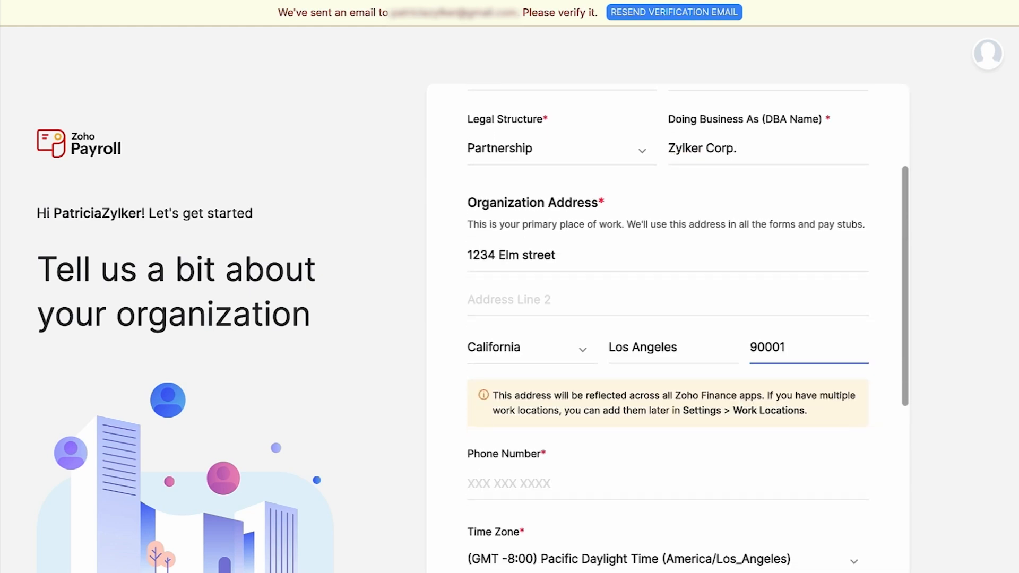
scroll(668, 328, down, 2)
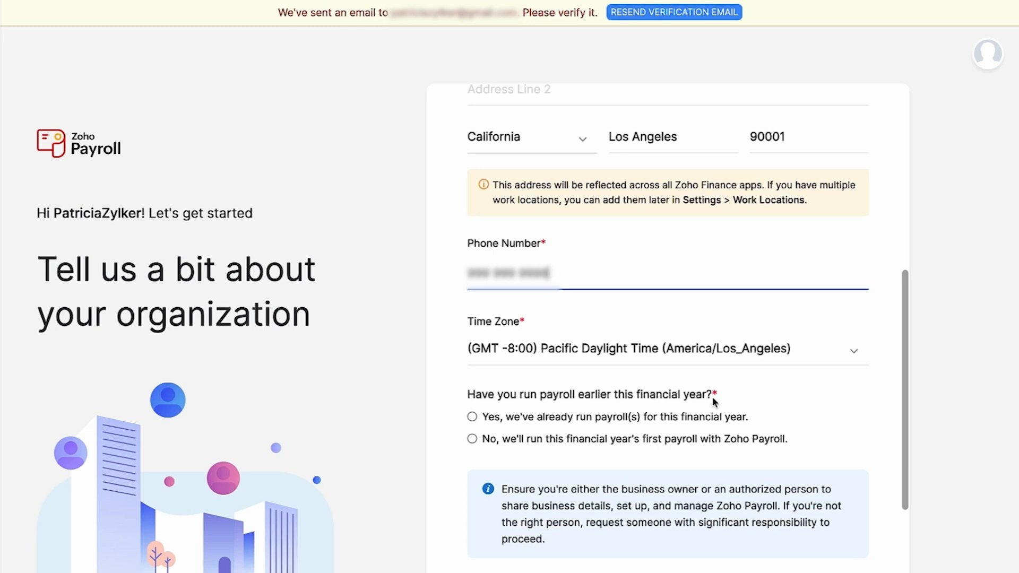
click(796, 363)
scroll(734, 416, up, 1)
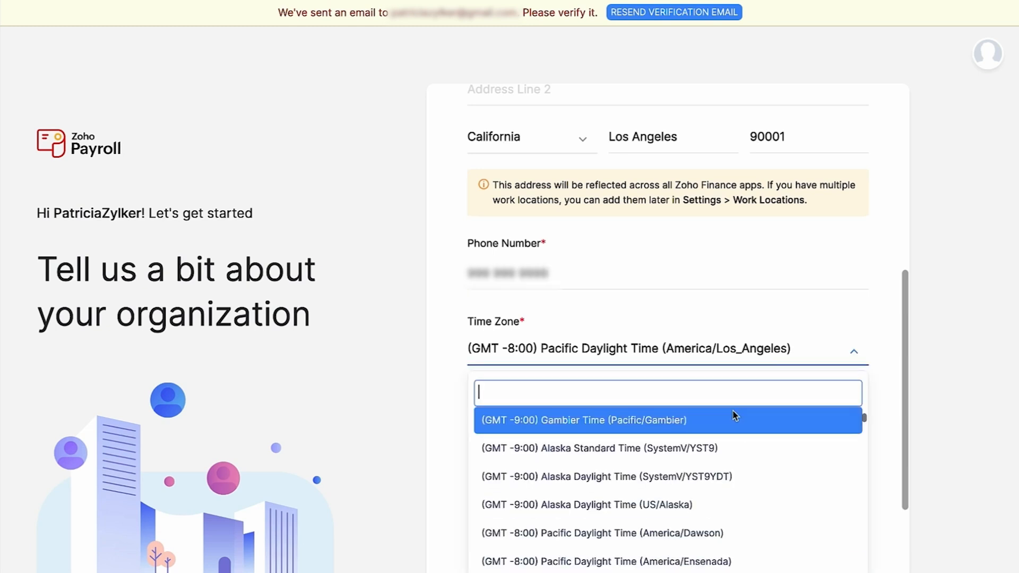
click(733, 417)
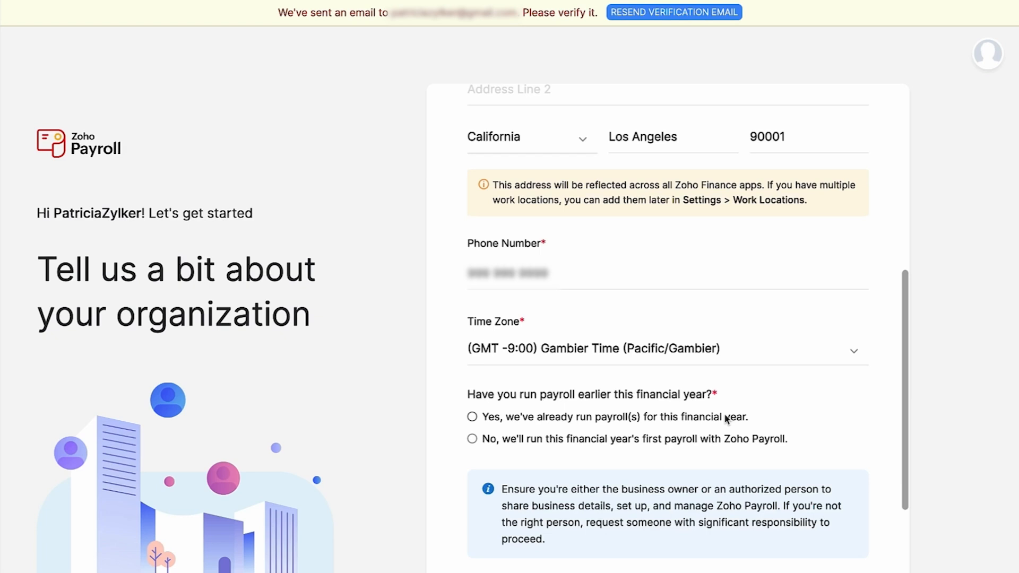
- Indicate this financial year's first payroll will run with Zoho Payroll, accept the terms, and save the organization form
click(676, 444)
scroll(676, 446, down, 3)
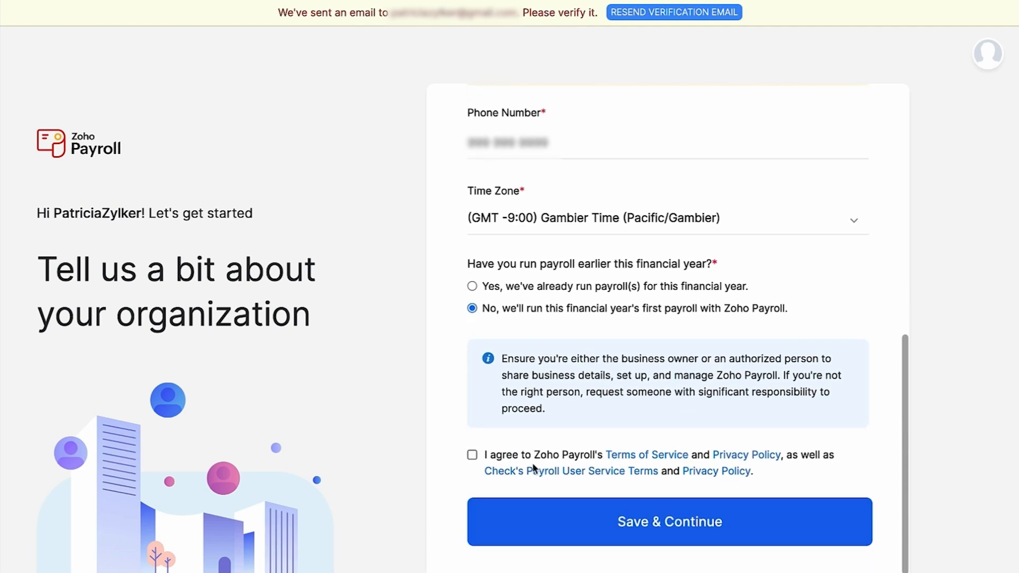
click(472, 455)
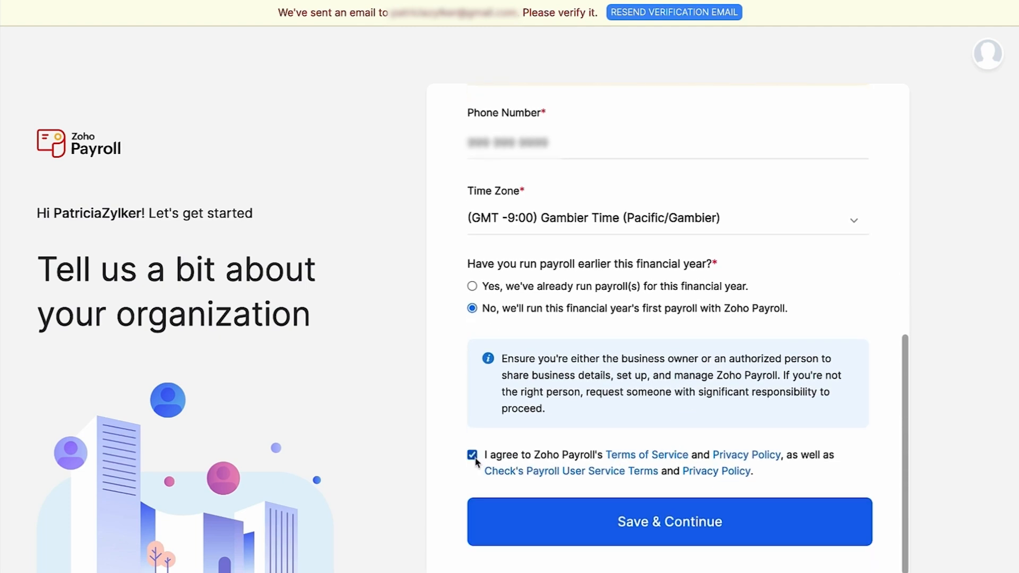
click(686, 537)
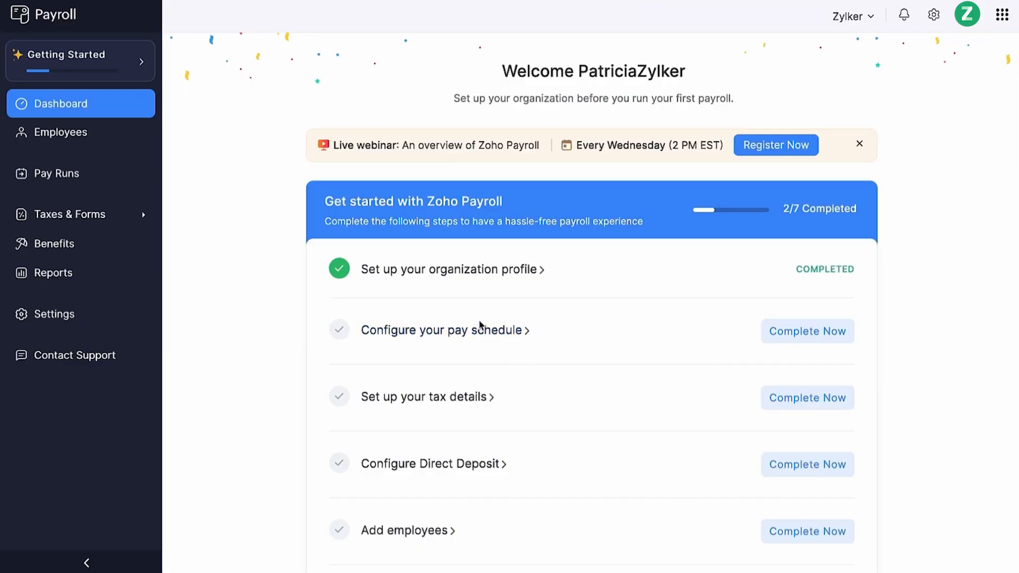
- Open the organization profile and upload Z-logo.png as the organization logo
click(450, 277)
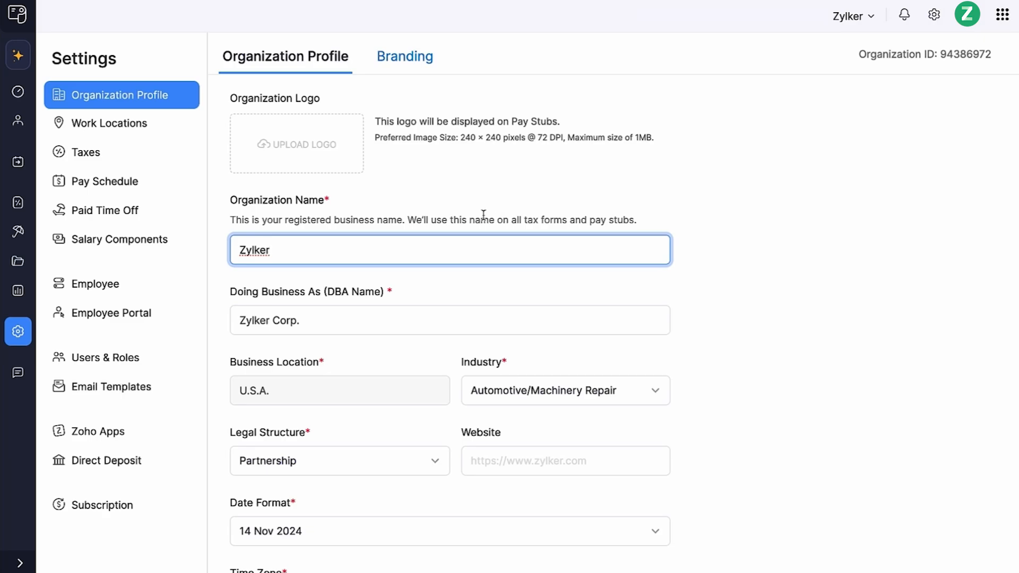
click(325, 160)
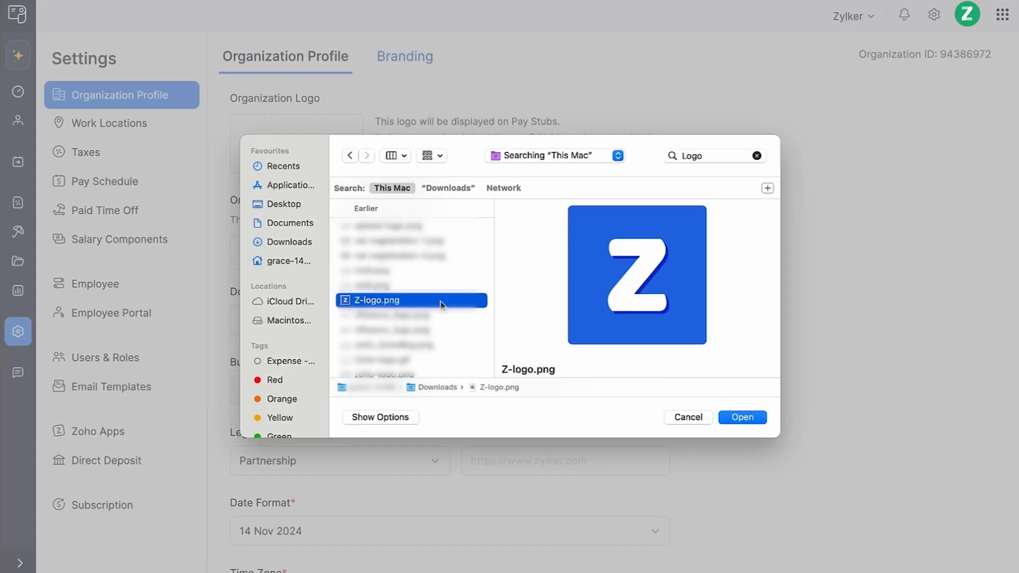
click(741, 417)
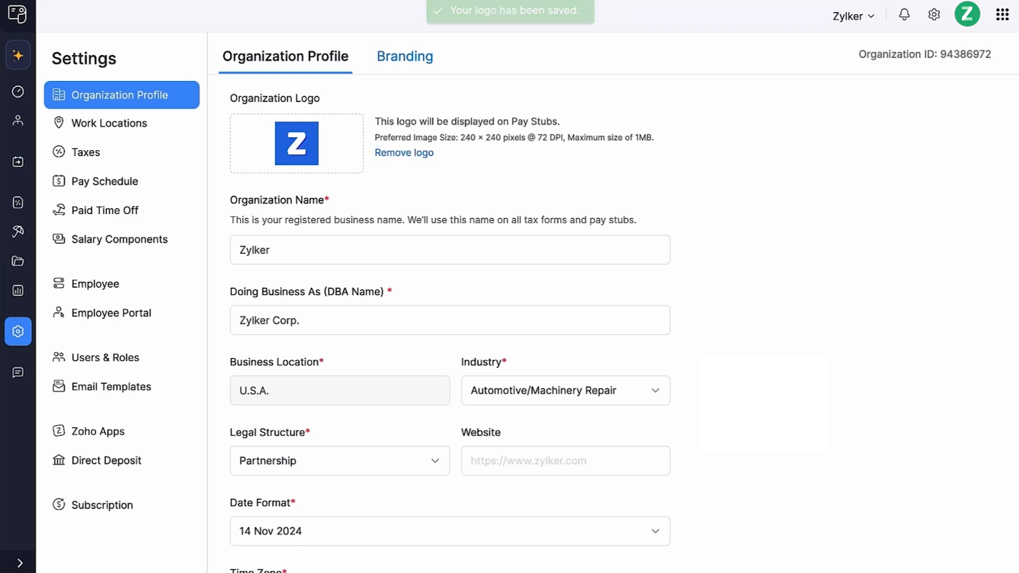
- Save the organization profile
click(378, 255)
scroll(378, 255, down, 2)
scroll(378, 211, down, 3)
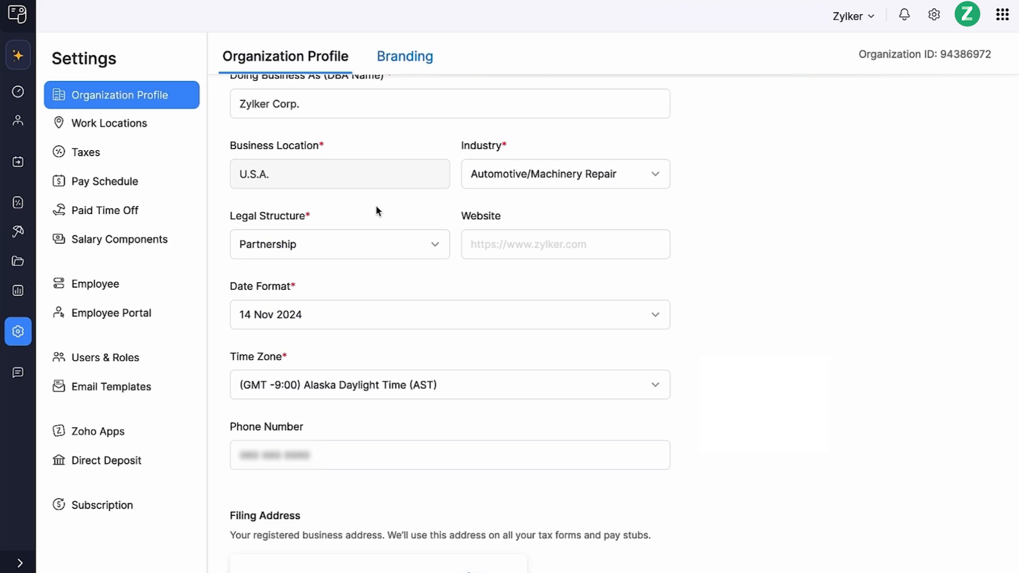
scroll(377, 211, down, 5)
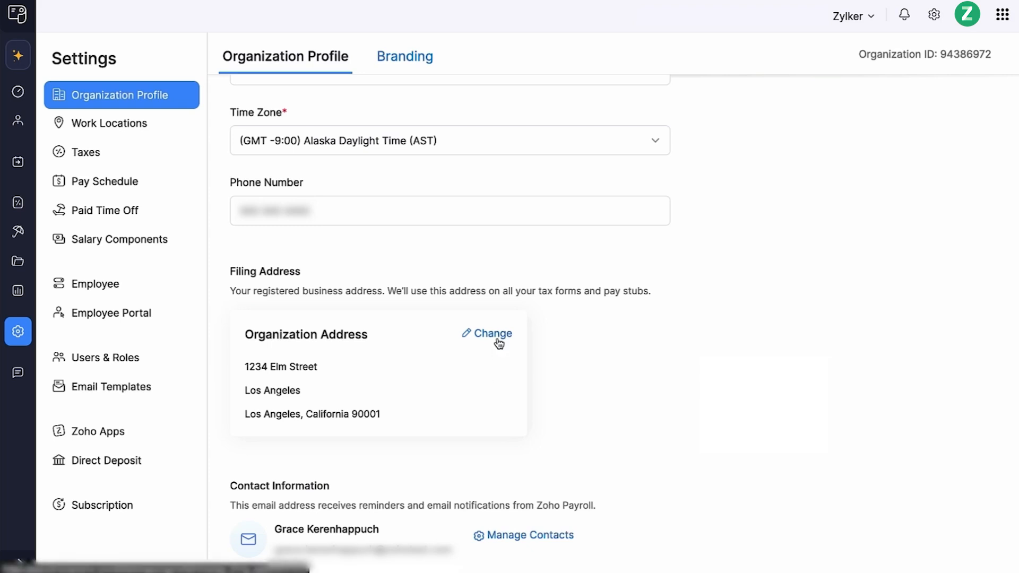
scroll(497, 344, down, 2)
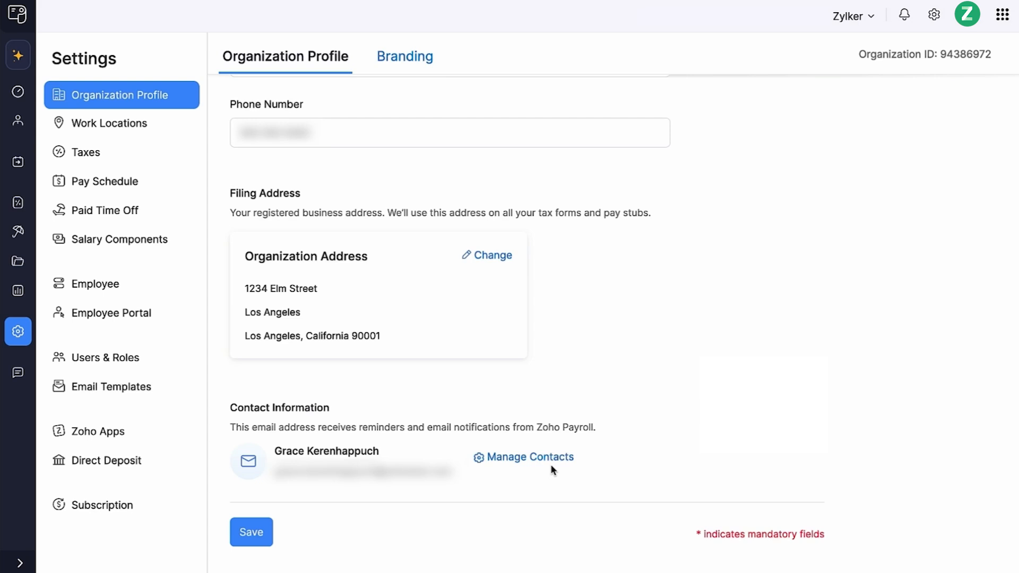
click(265, 539)
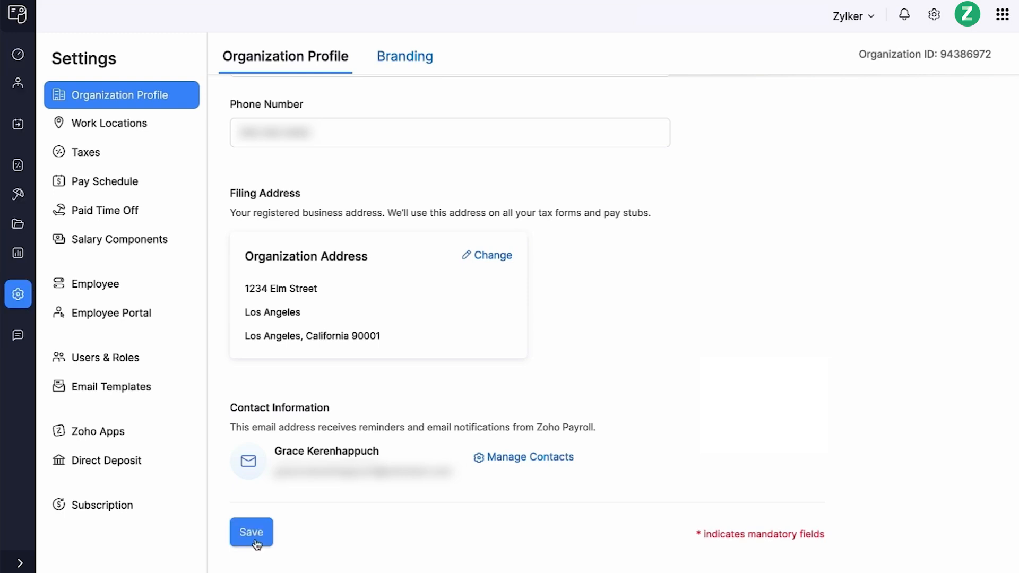
- Start pay schedule setup and choose monthly pay on the last working day of every month
click(415, 70)
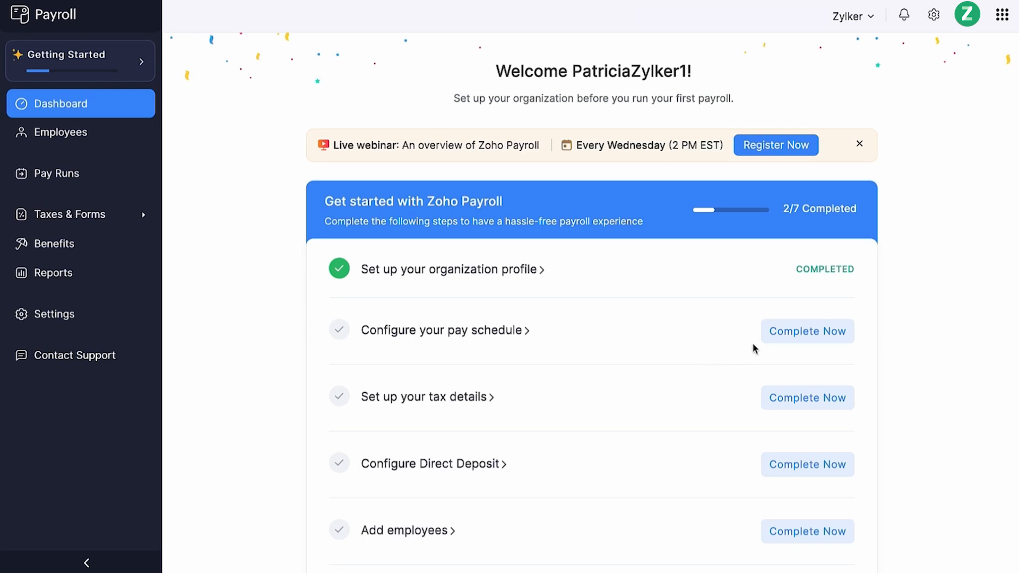
click(779, 334)
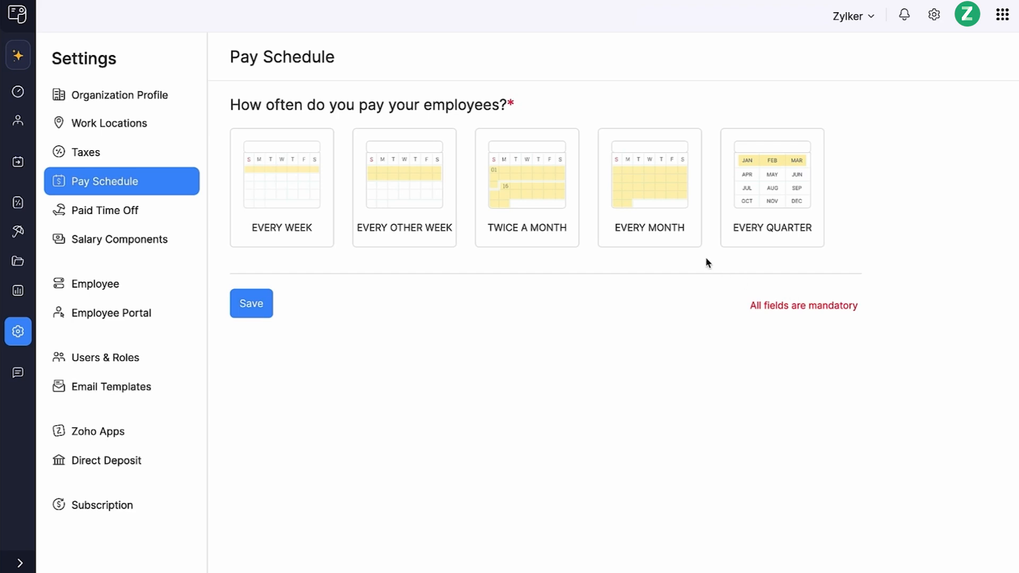
click(661, 223)
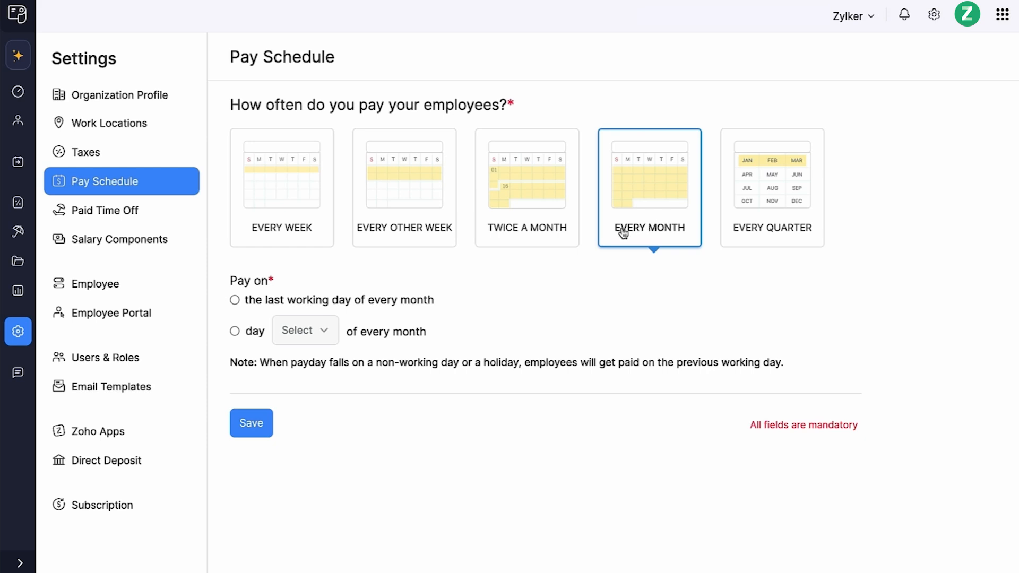
click(413, 302)
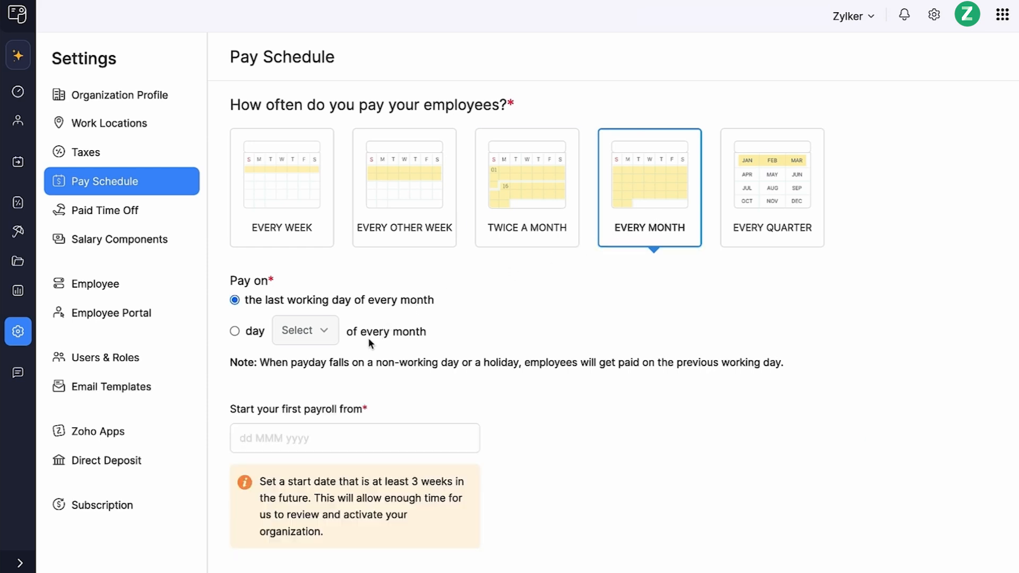
- Set the first payroll start date to 28 Nov 2024, pick 31 Dec 2024 as the first pay date, and save
click(273, 438)
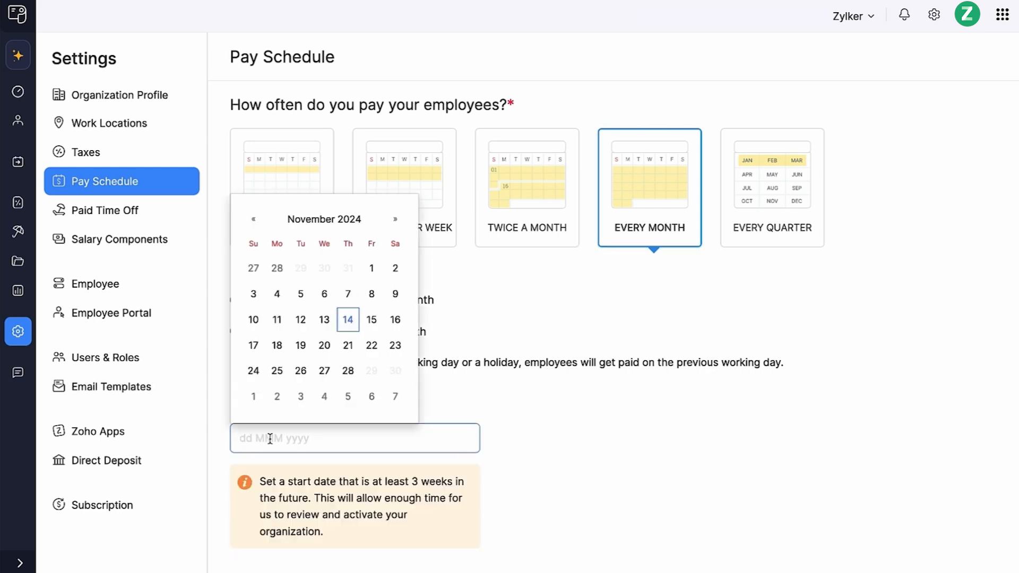
click(348, 372)
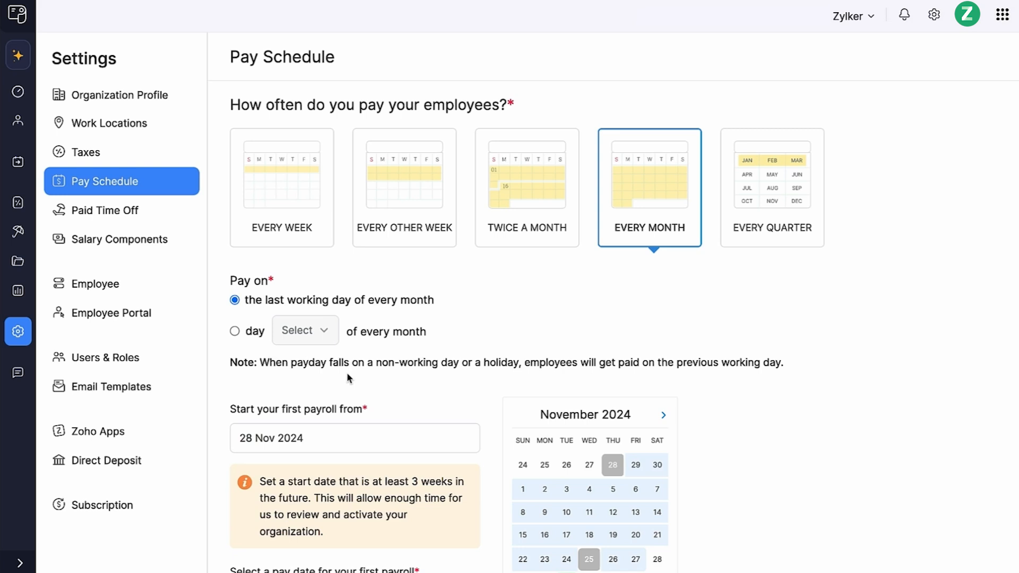
scroll(346, 372, down, 3)
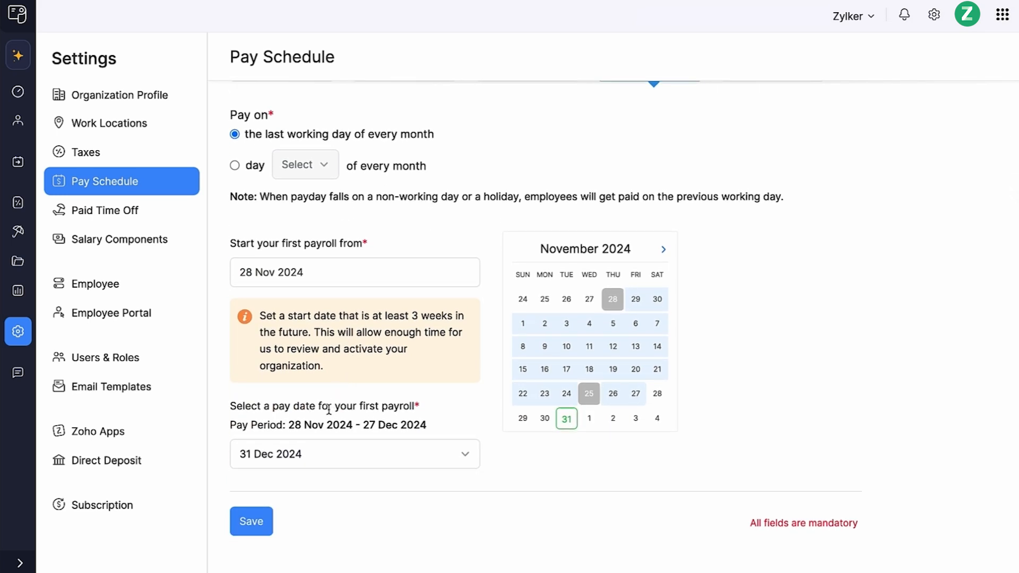
click(307, 459)
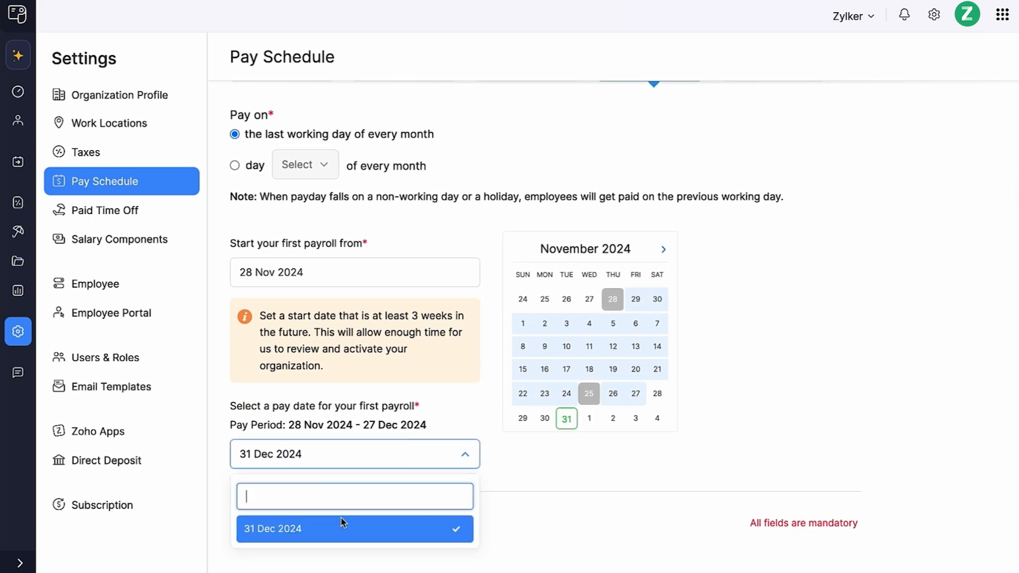
click(354, 533)
click(260, 526)
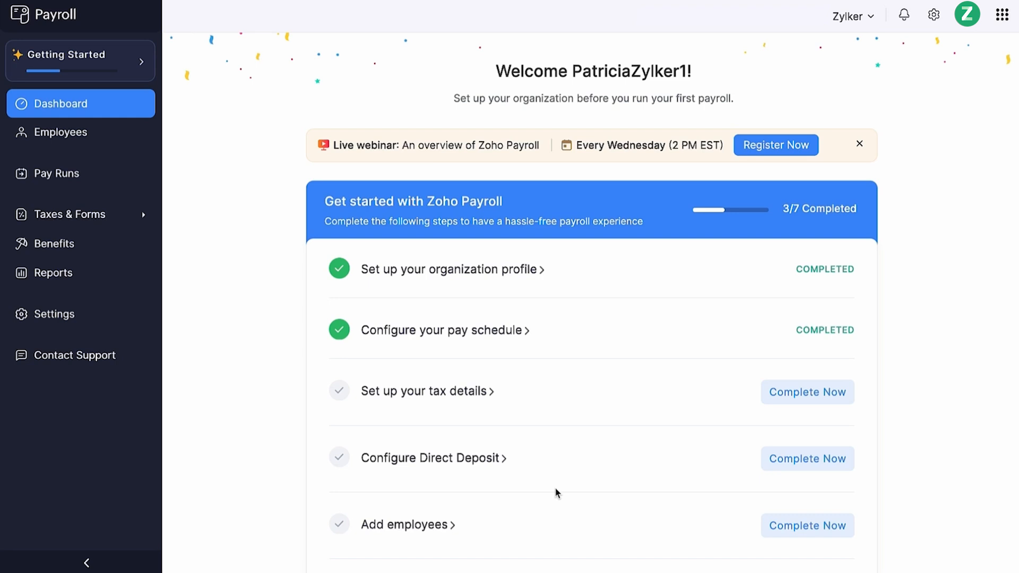
- Start the federal tax configuration and enter the Federal Employer Identification Number
click(803, 397)
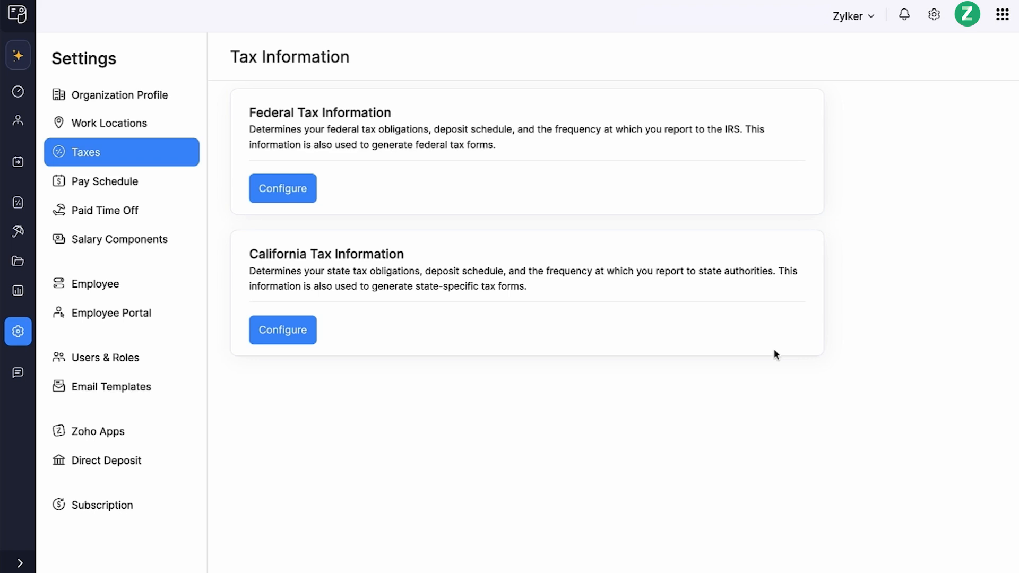
click(295, 198)
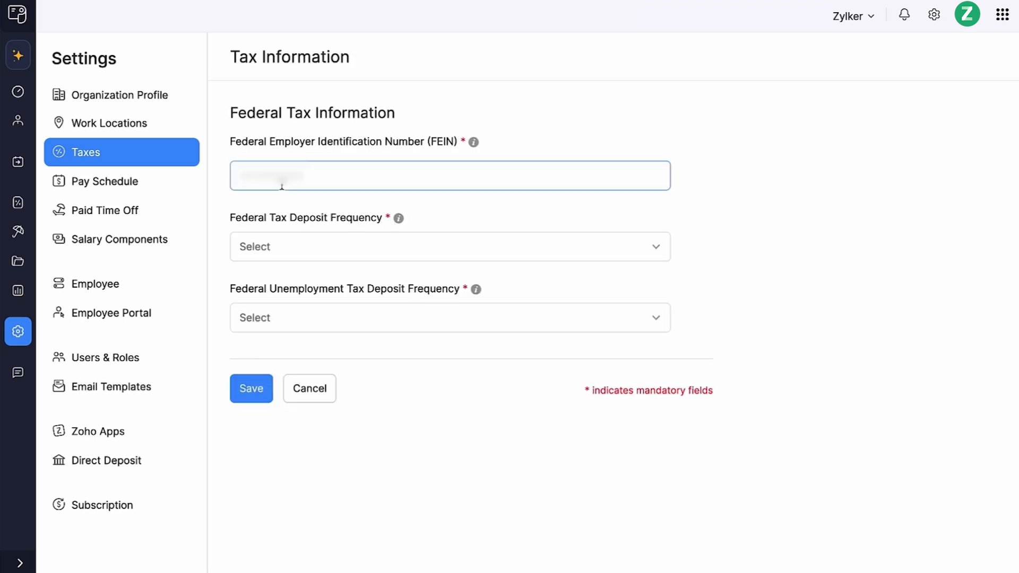
click(282, 182)
text(12-3456789)
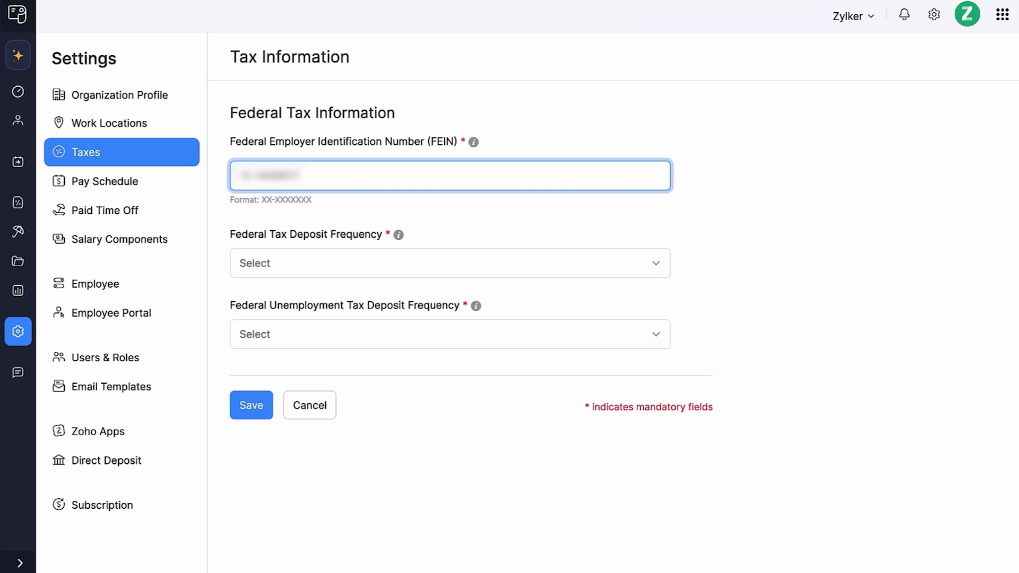
- Set the federal tax deposit frequency to Next Day and unemployment deposit frequency to Annual Due 01-31, and save
click(246, 263)
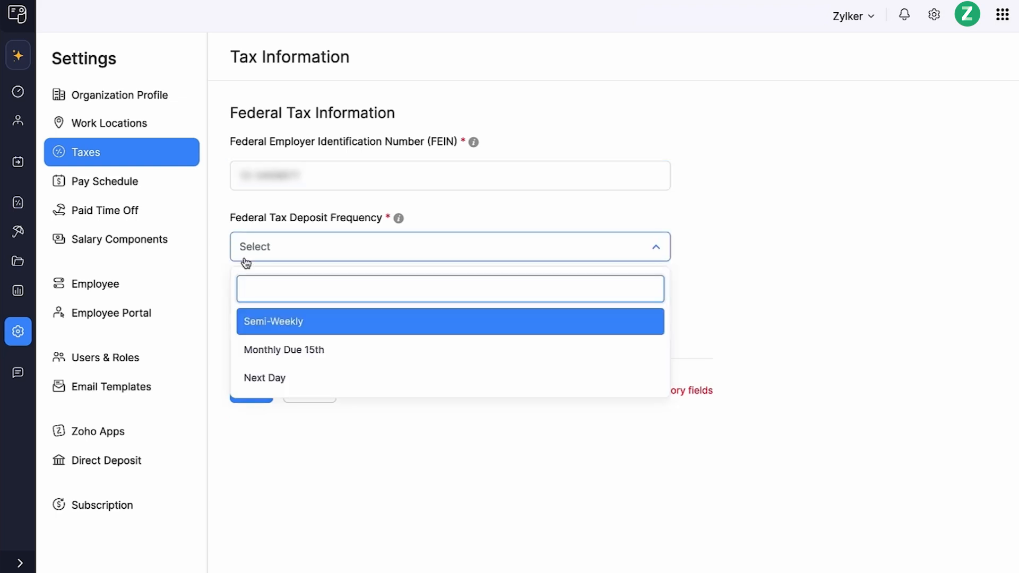
click(335, 378)
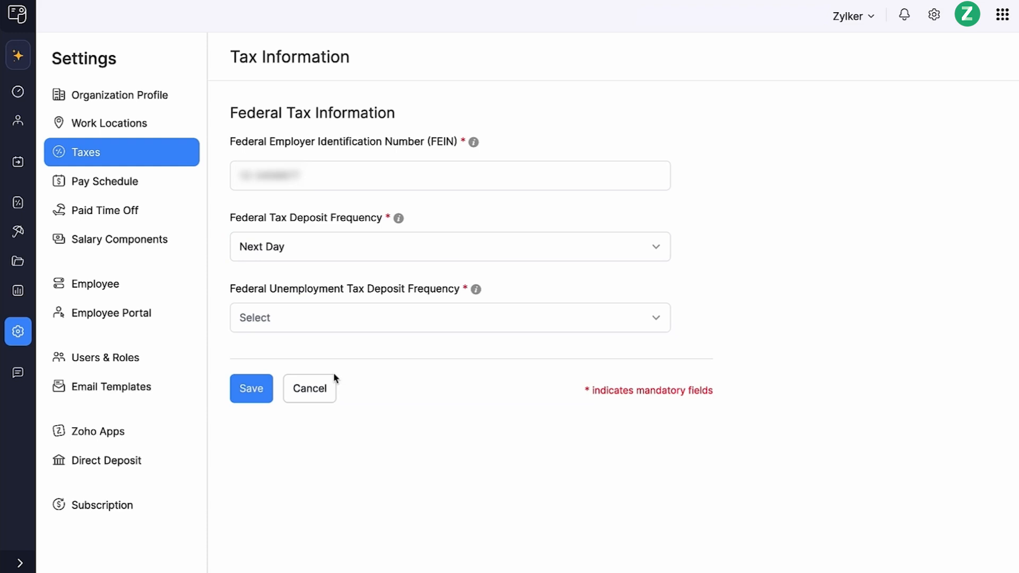
click(309, 320)
click(364, 392)
click(268, 401)
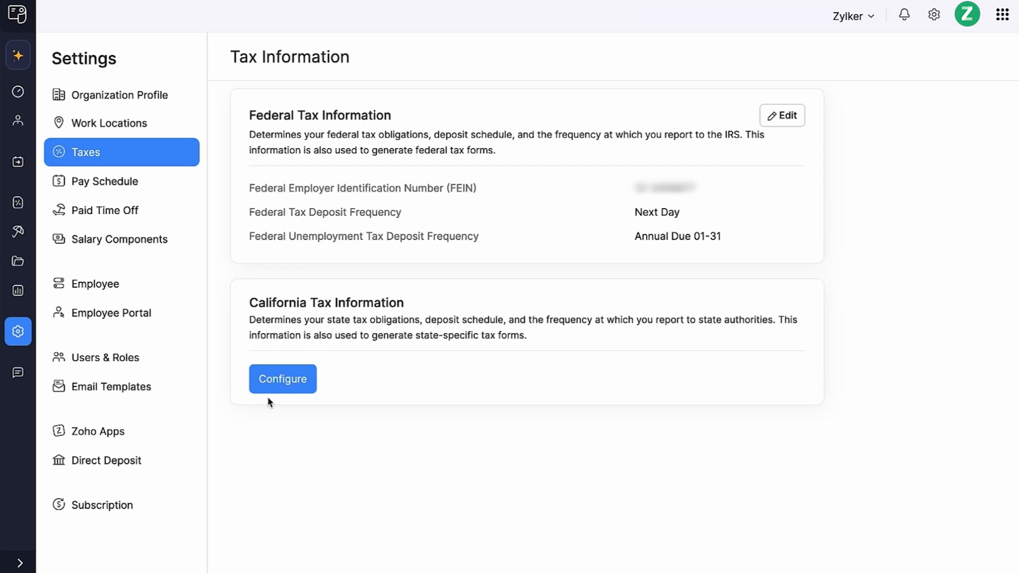
- Configure California tax information with the account numbers, a 5% unemployment rate and 0.1% training tax rate, and save
click(277, 389)
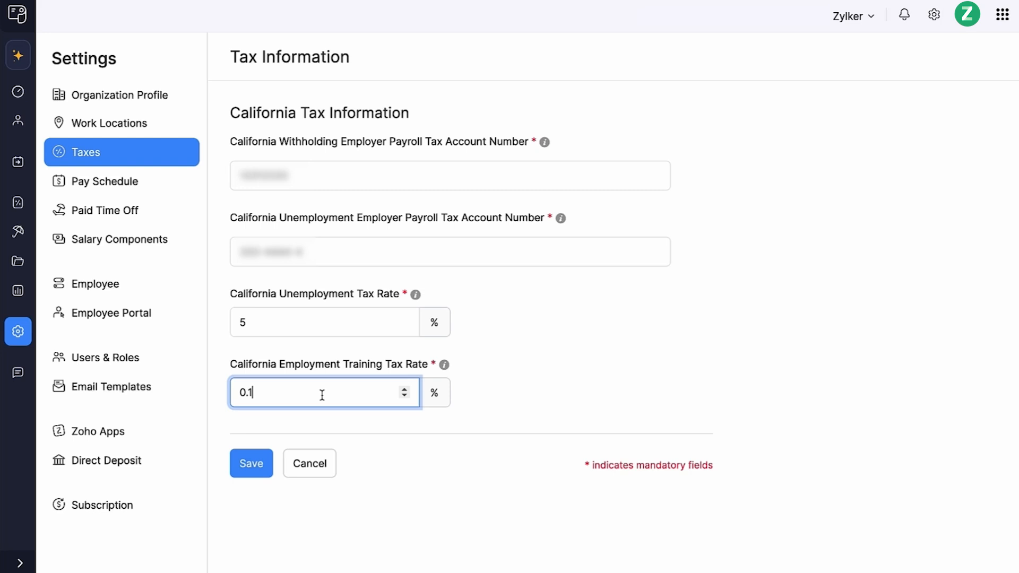
click(270, 458)
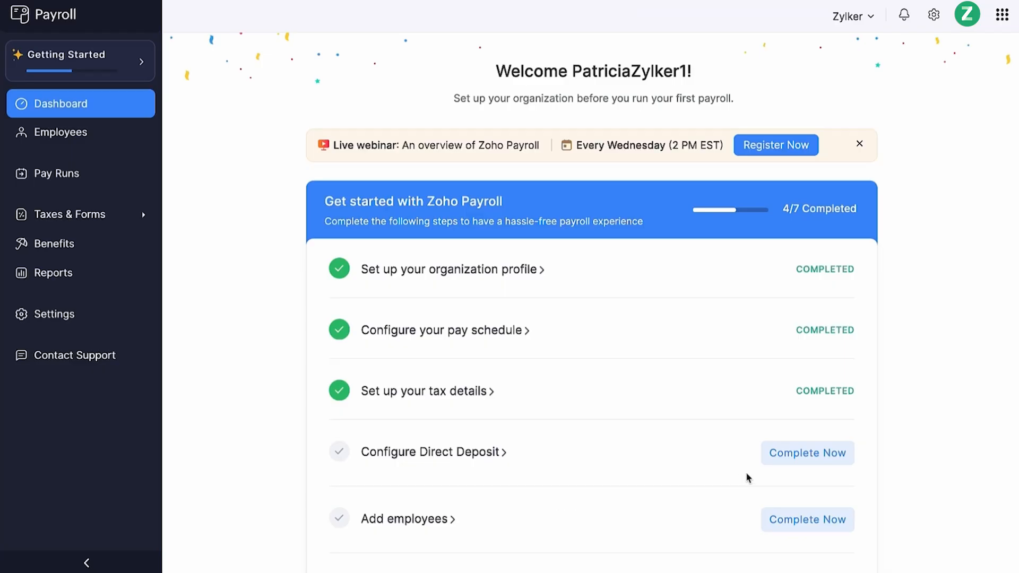
- Configure direct deposit by adding a Bank of America savings account with the account holder's name, account number, routing number and account code
click(780, 461)
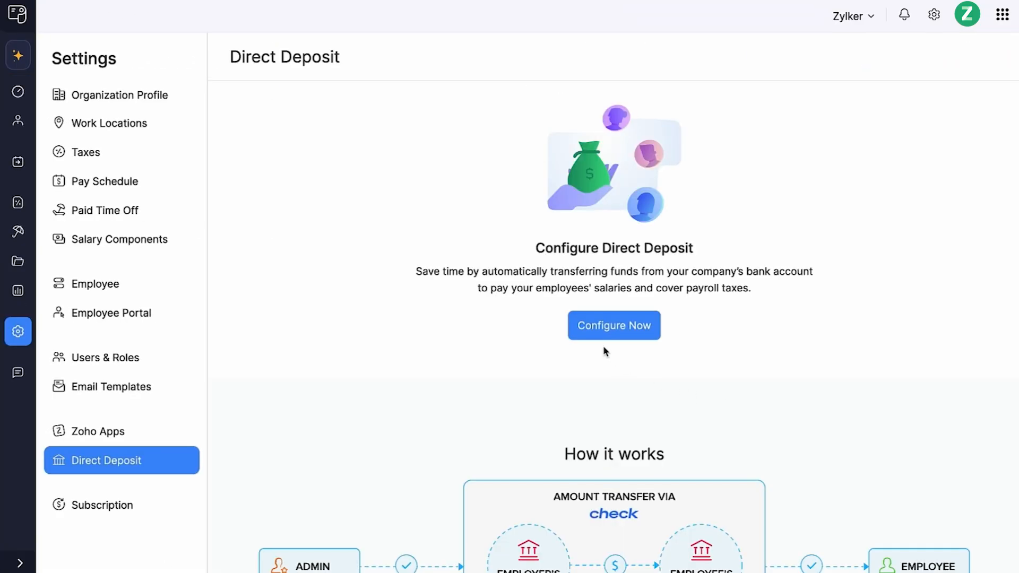
click(593, 333)
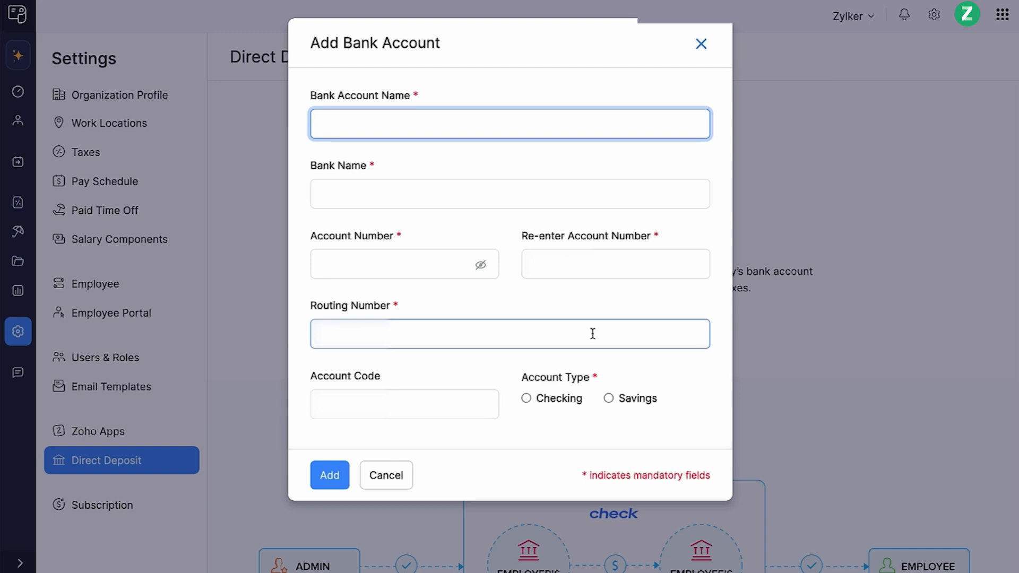
text(Jane Doe)
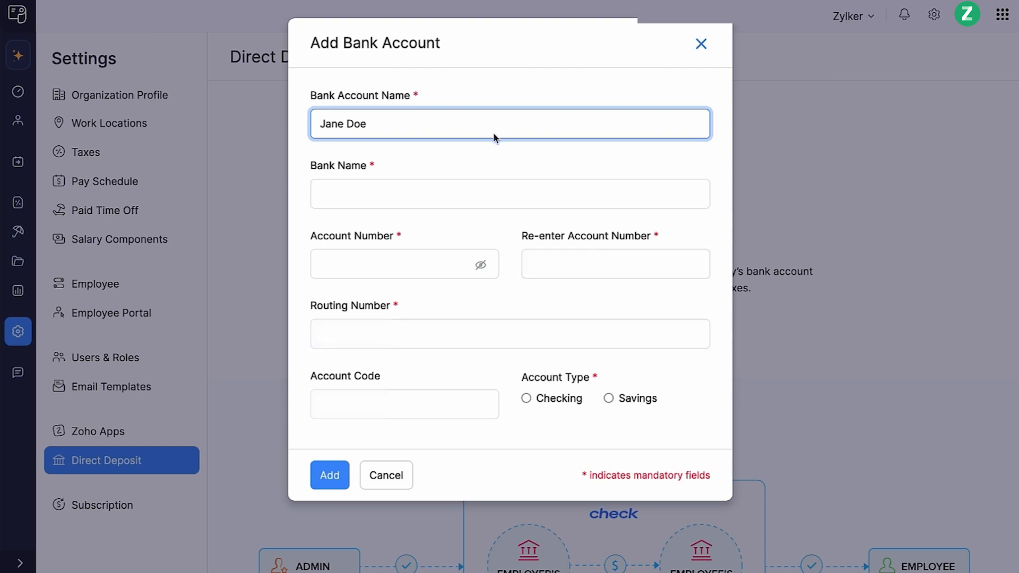
click(435, 193)
text(Bank of America)
click(405, 260)
text(•••••••••••)
click(573, 264)
text(•••••••••••)
click(486, 332)
text(•••••••••)
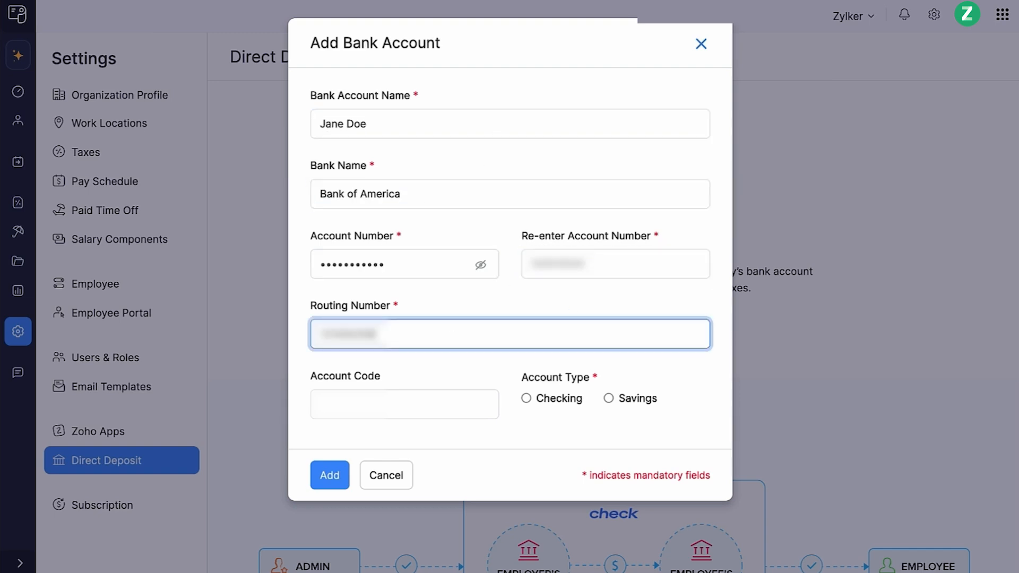
click(405, 401)
text(•••••••)
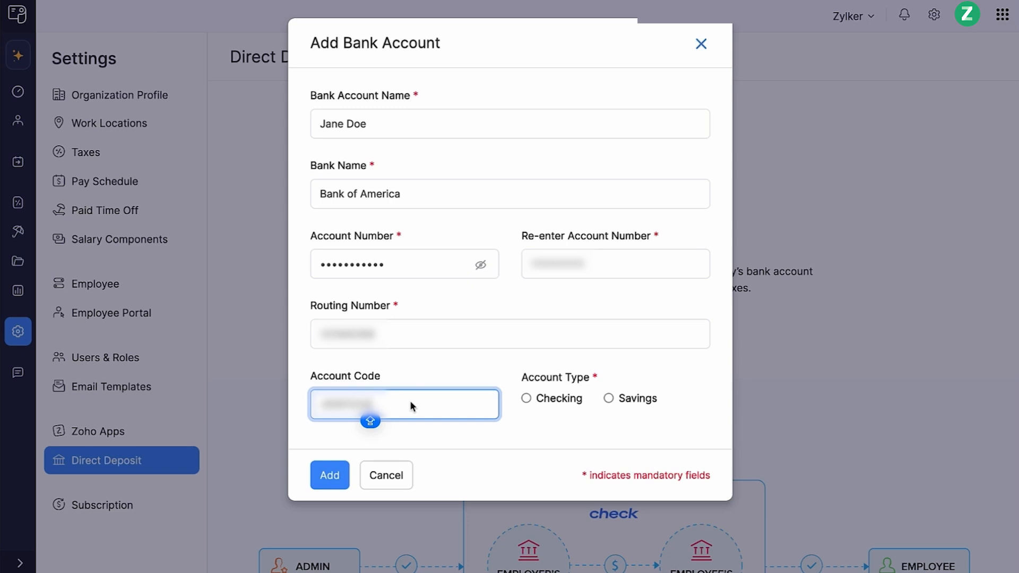
click(609, 398)
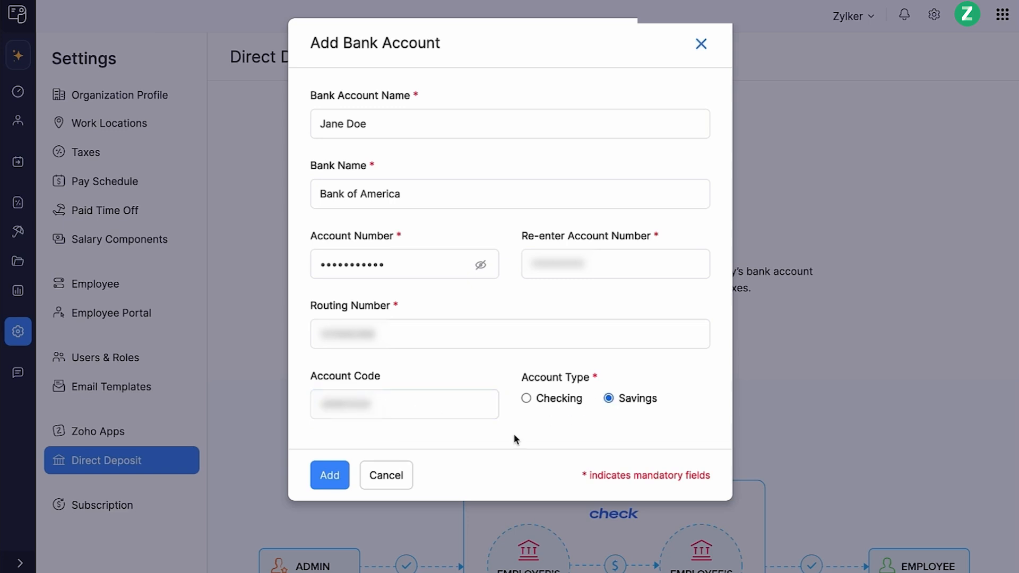
click(341, 481)
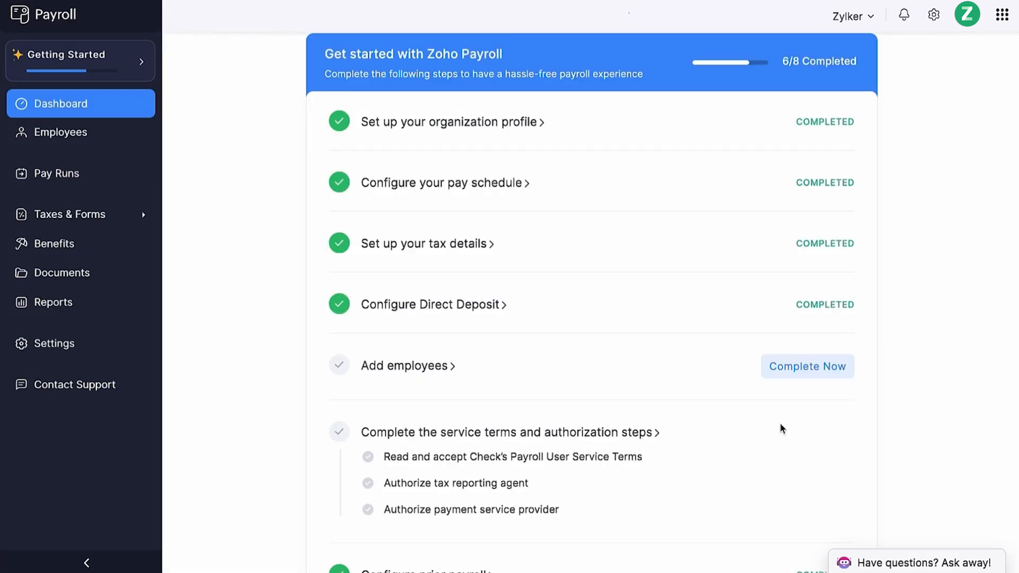
click(812, 367)
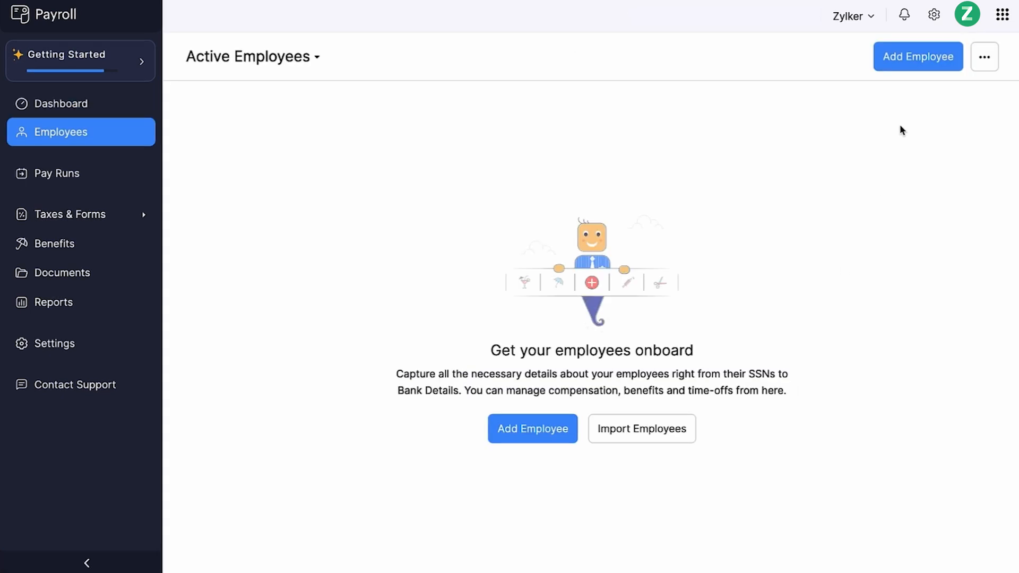
click(913, 75)
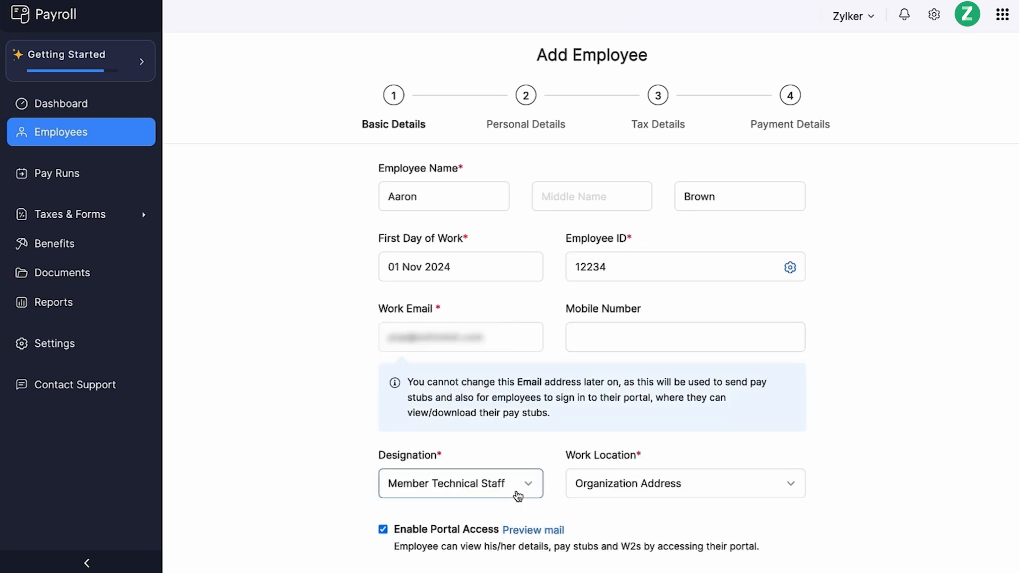
scroll(509, 494, down, 3)
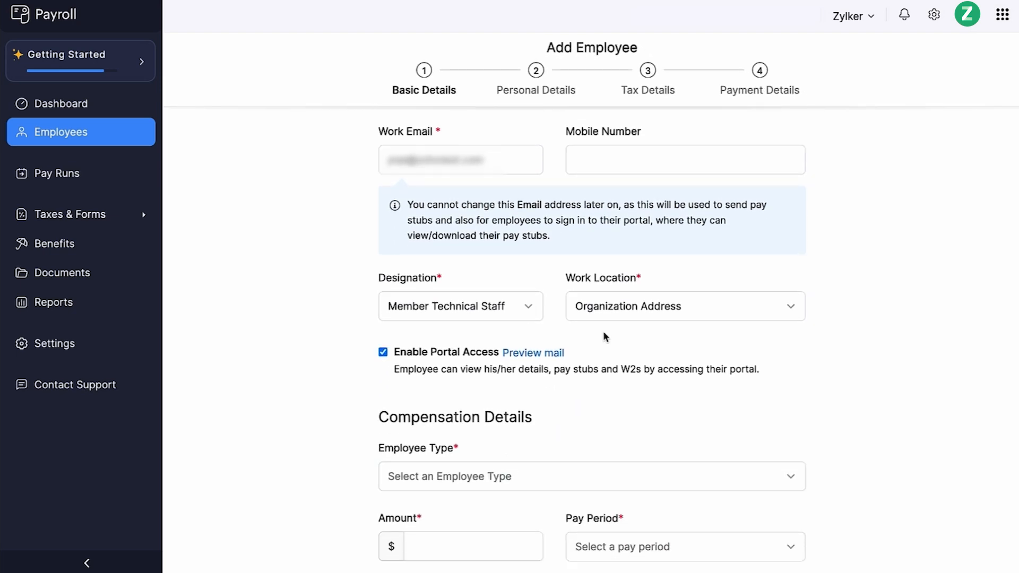
click(629, 301)
click(588, 386)
- Set compensation to Salaried (No Overtime) at 90000 per year and save the basic details
scroll(384, 367, down, 3)
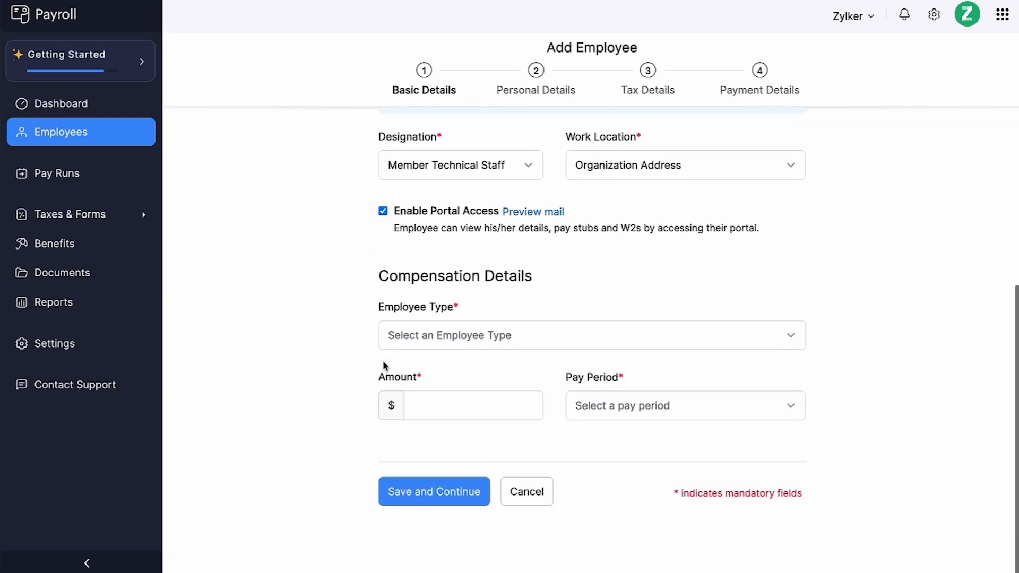
click(412, 345)
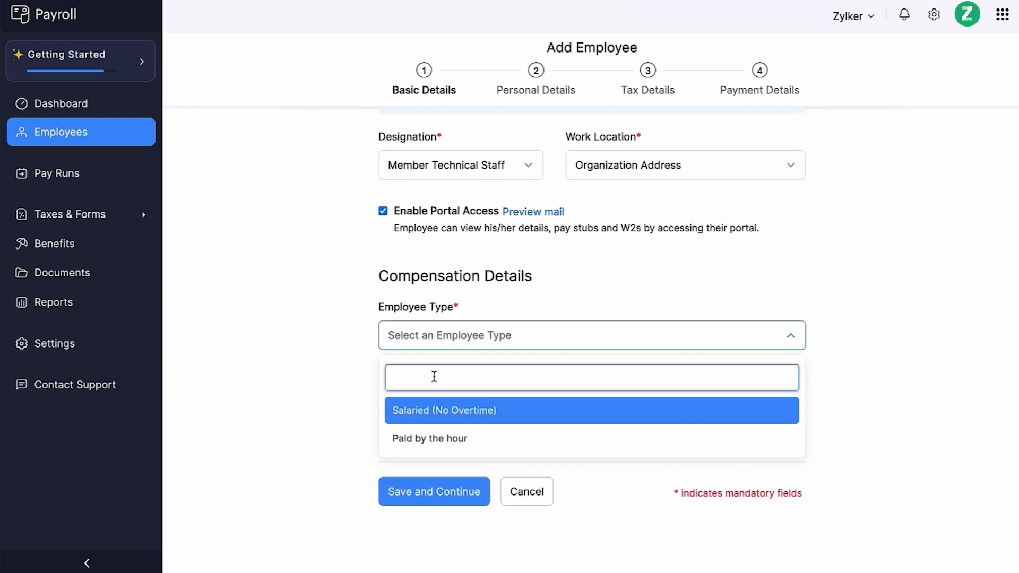
click(499, 422)
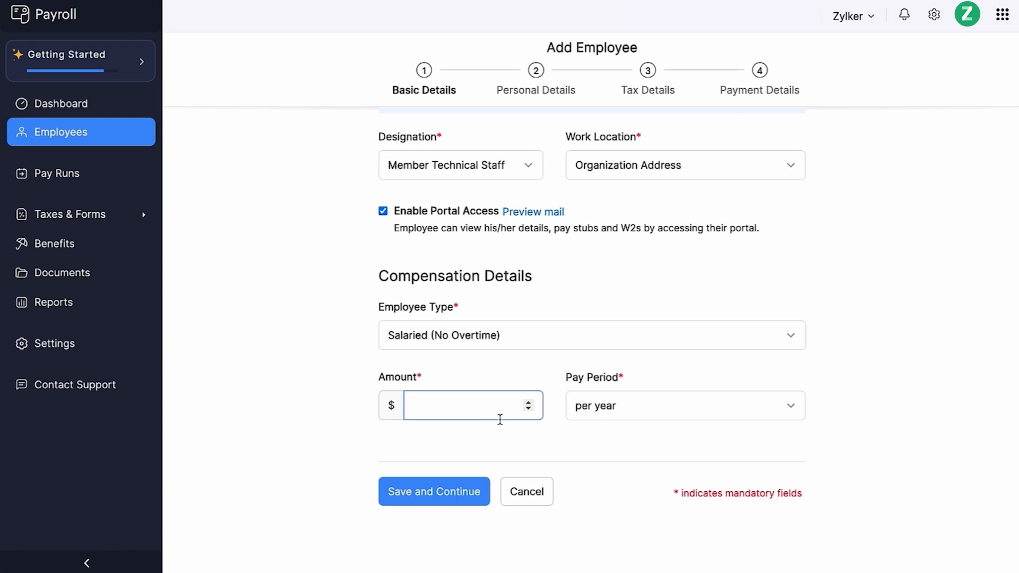
text(90000)
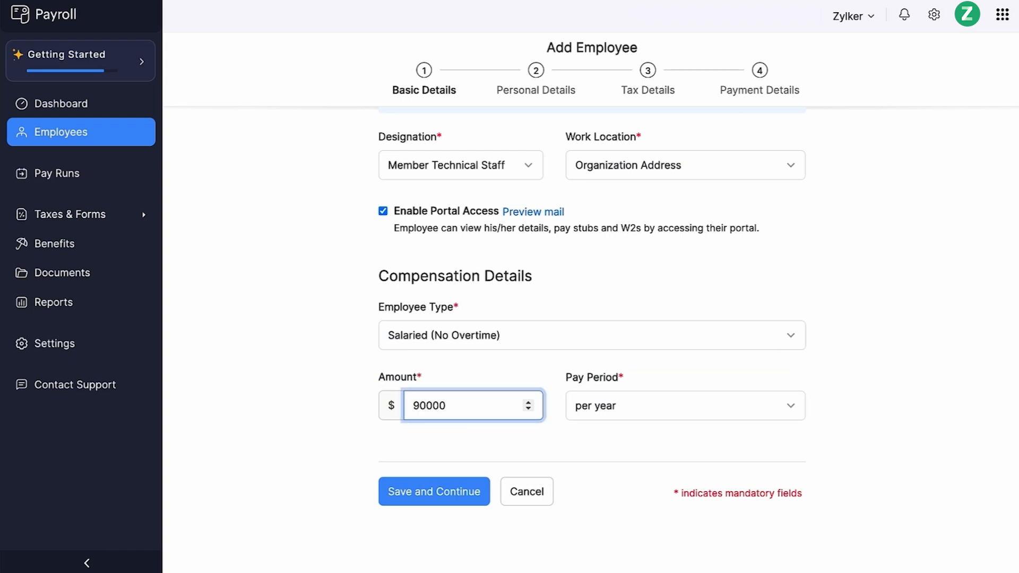
click(615, 412)
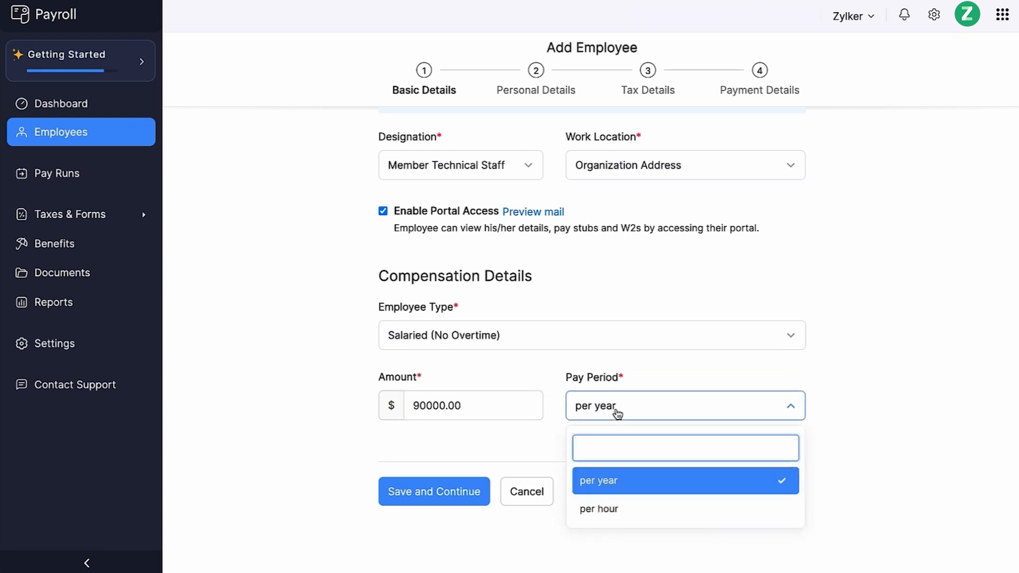
click(694, 485)
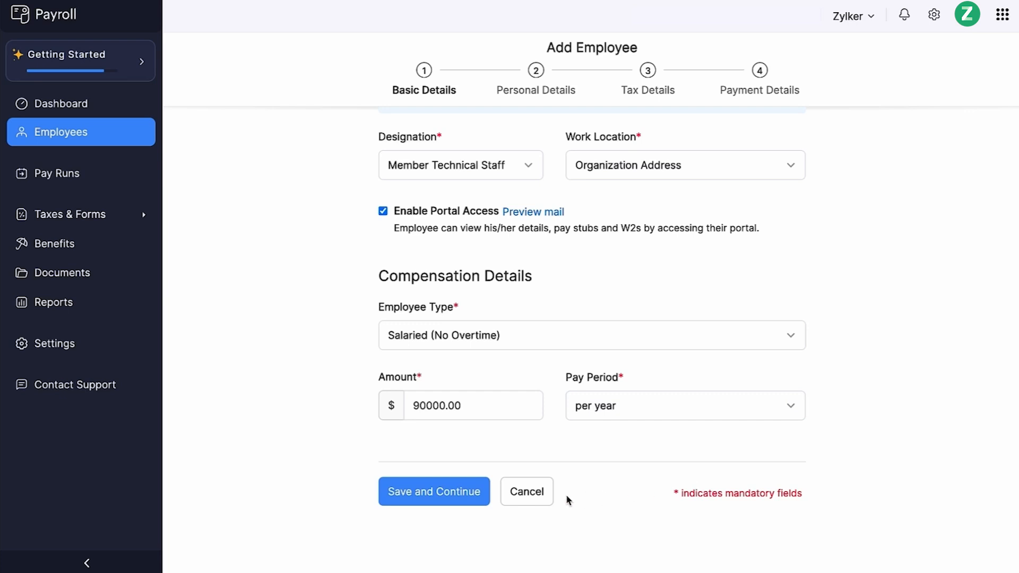
click(452, 504)
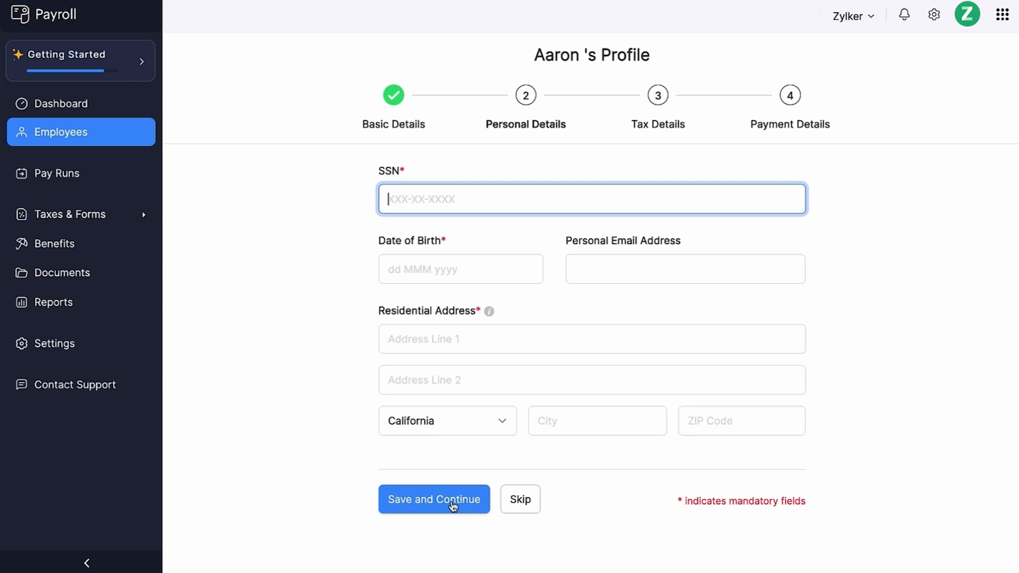
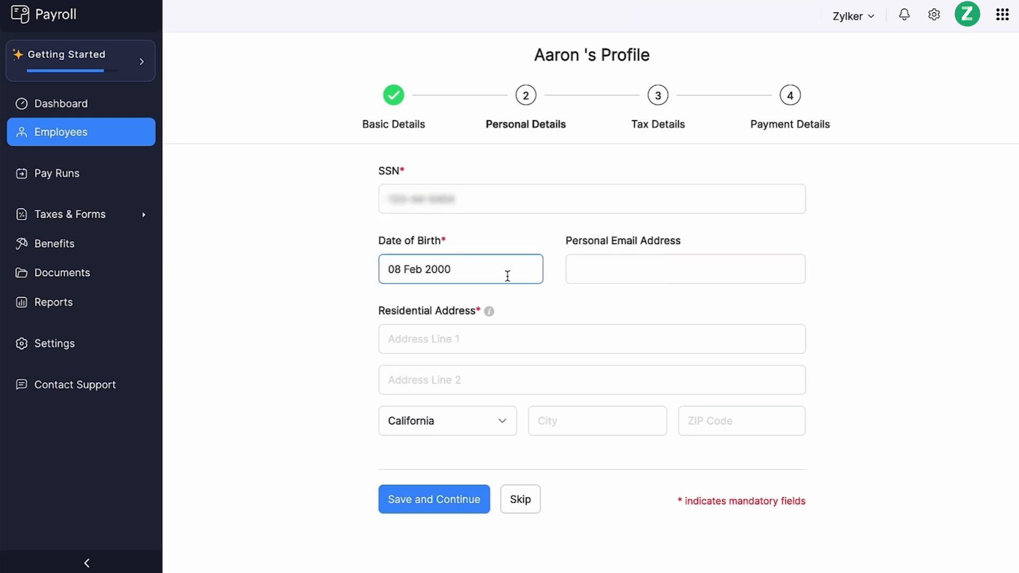
- Enter the employee's SSN, date of birth, personal email and residential address with ZIP code, and save the personal details
click(740, 426)
text(94043)
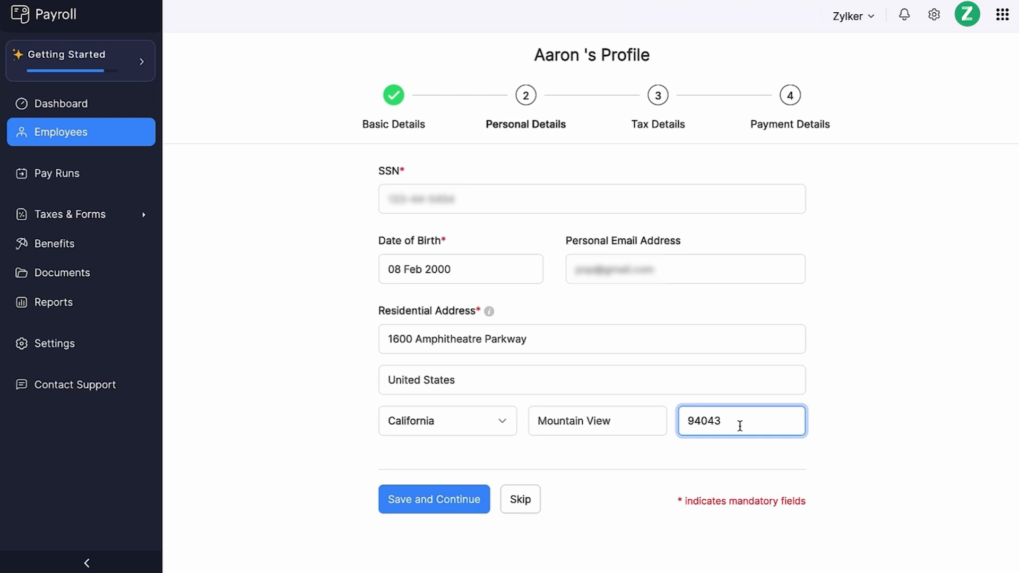
click(434, 510)
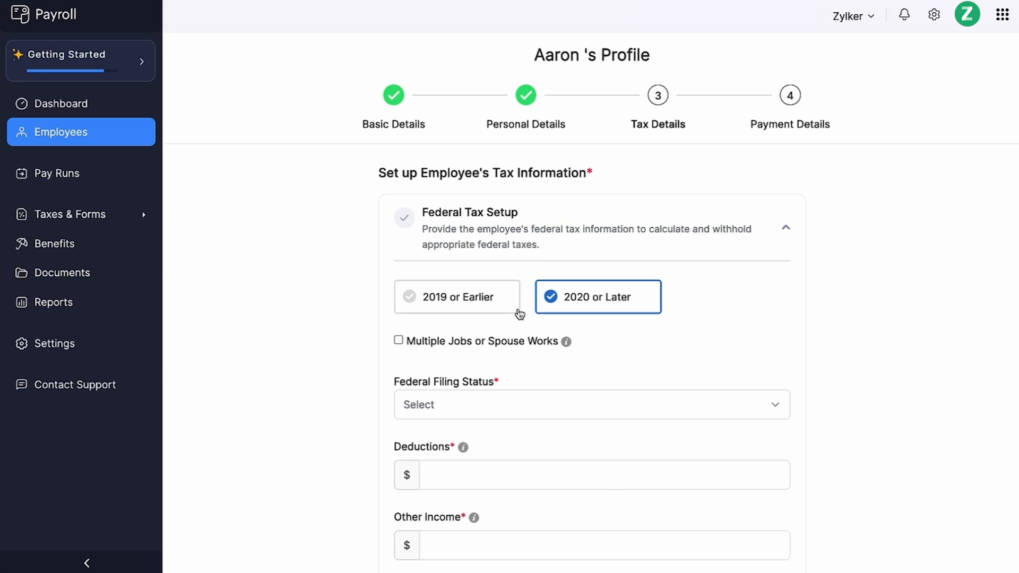
- Enable Multiple Jobs or Spouse Works and set the federal filing status to Single or Married, filing separately
click(493, 344)
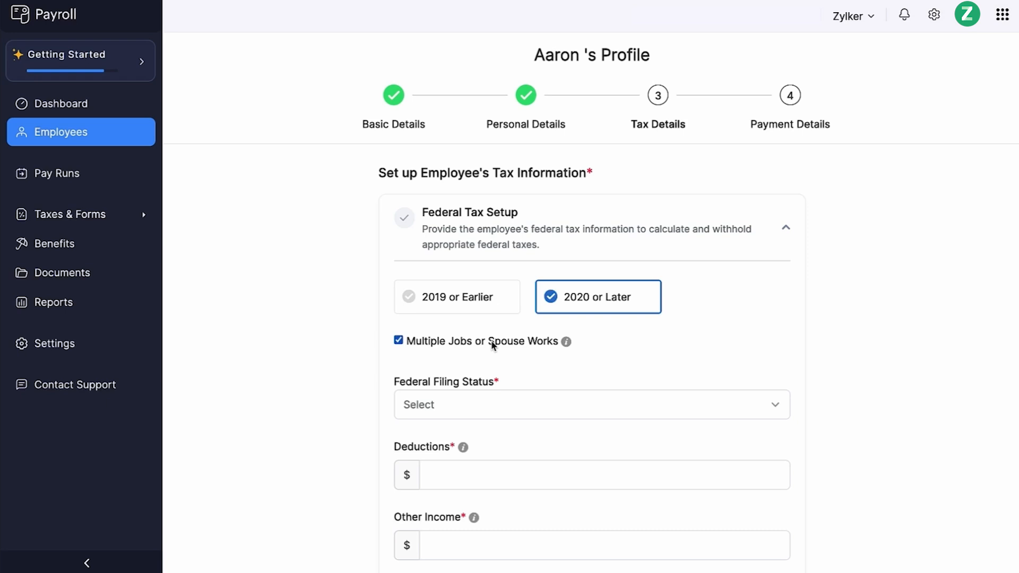
scroll(493, 345, down, 3)
click(513, 267)
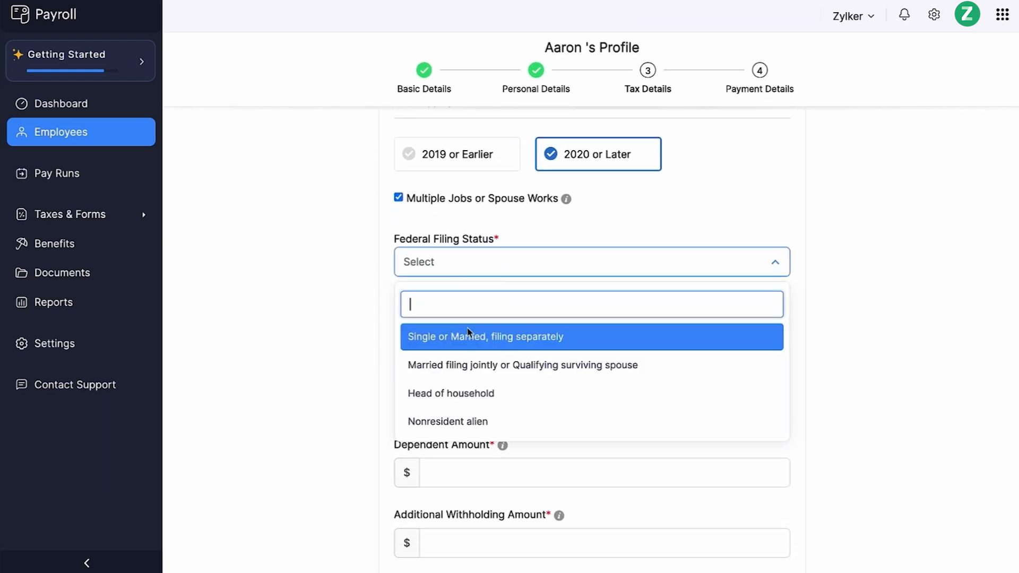
click(459, 348)
- Enter federal deductions 1000, other income 500, dependent amount 2000 and additional withholding 800, and save the federal tax setup
click(455, 341)
text(1000)
click(440, 399)
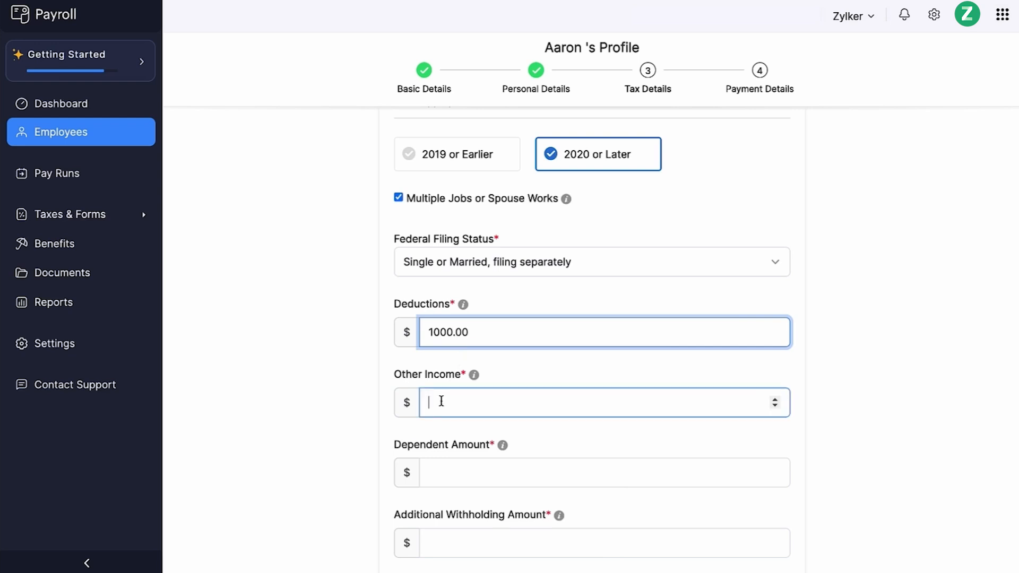
text(500)
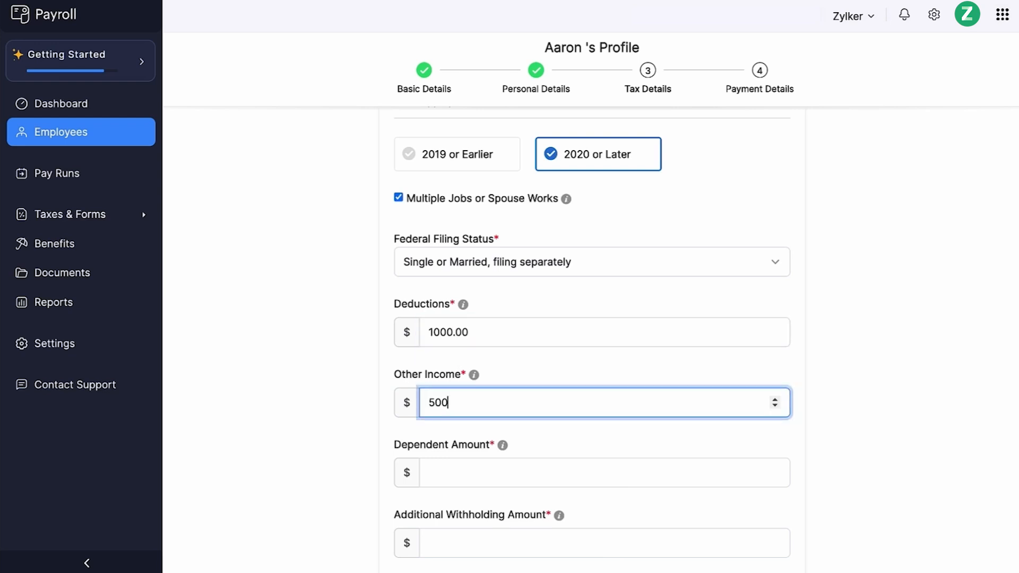
click(435, 462)
text(2000)
scroll(434, 462, down, 1)
scroll(434, 462, down, 2)
click(431, 441)
text(800)
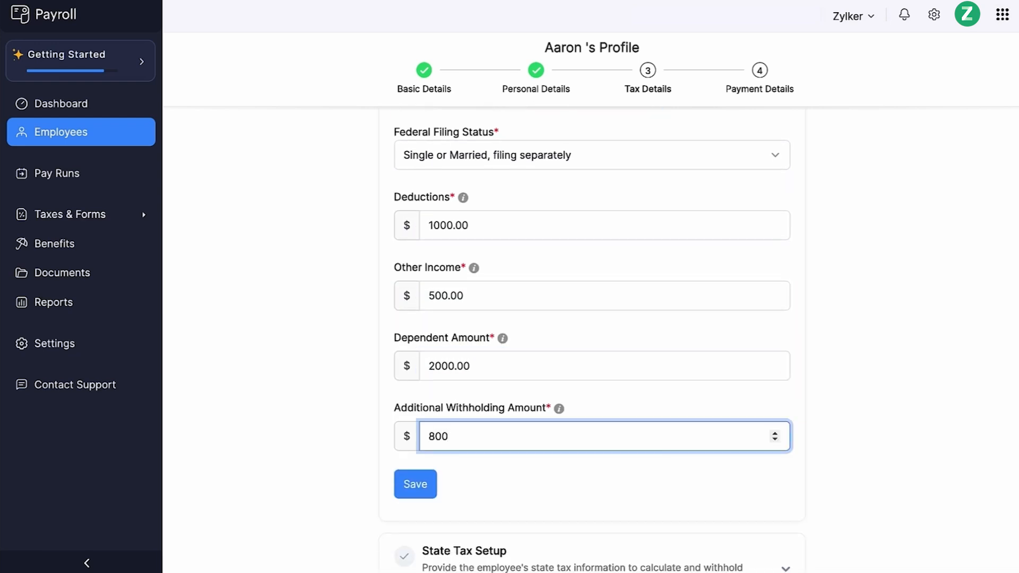
click(416, 490)
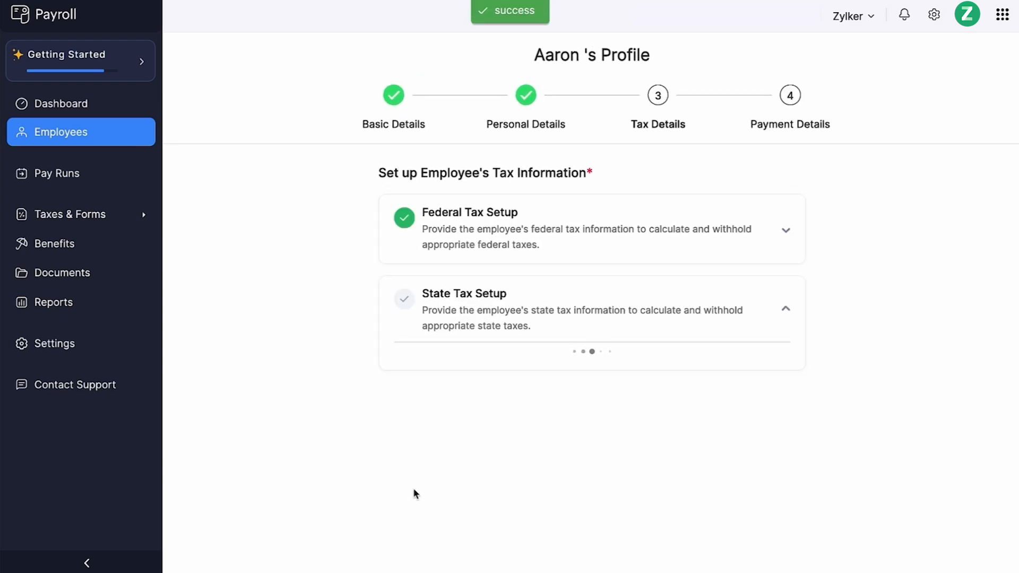
- Fill in the employee's California state tax setup and save it
scroll(416, 493, down, 2)
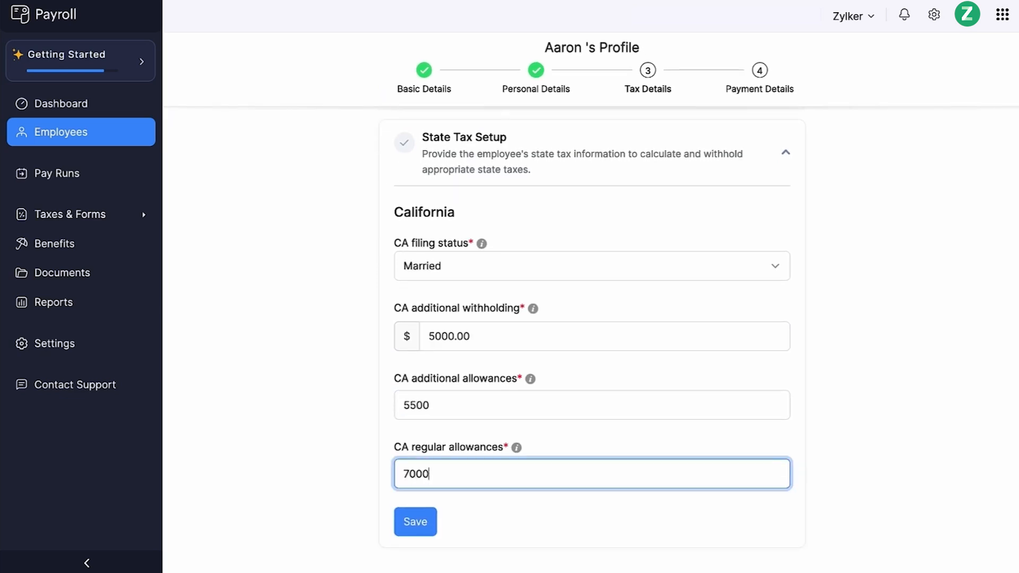
click(402, 523)
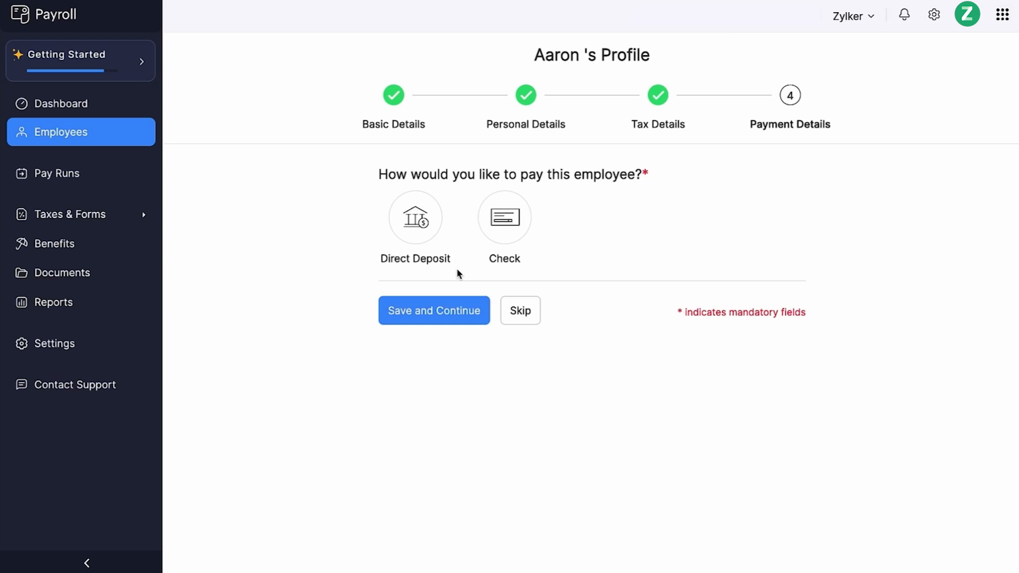
- Set the employee's payment to direct deposit with a Bank of America savings account, account and routing numbers, and save
click(418, 237)
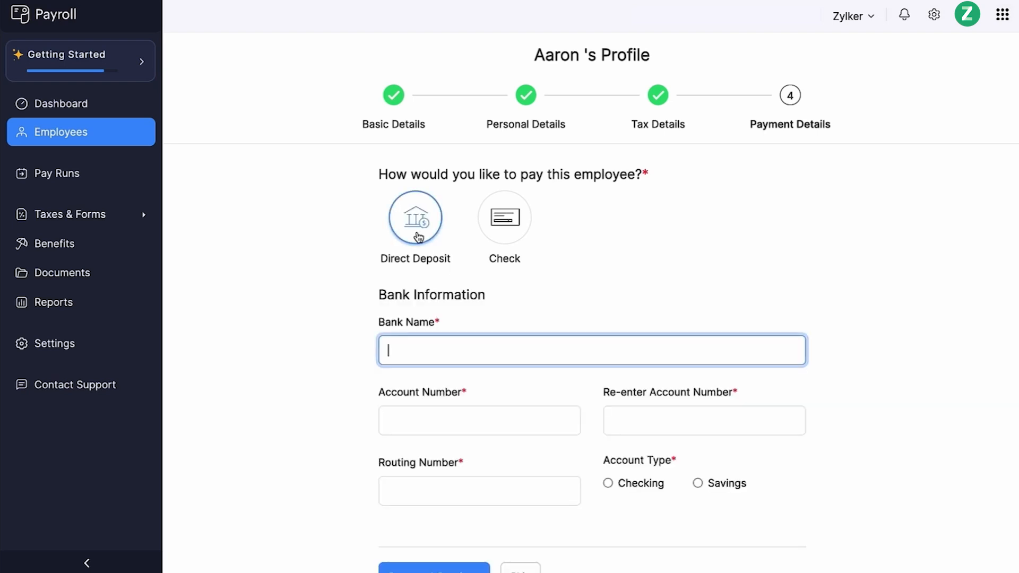
text(Bank of America)
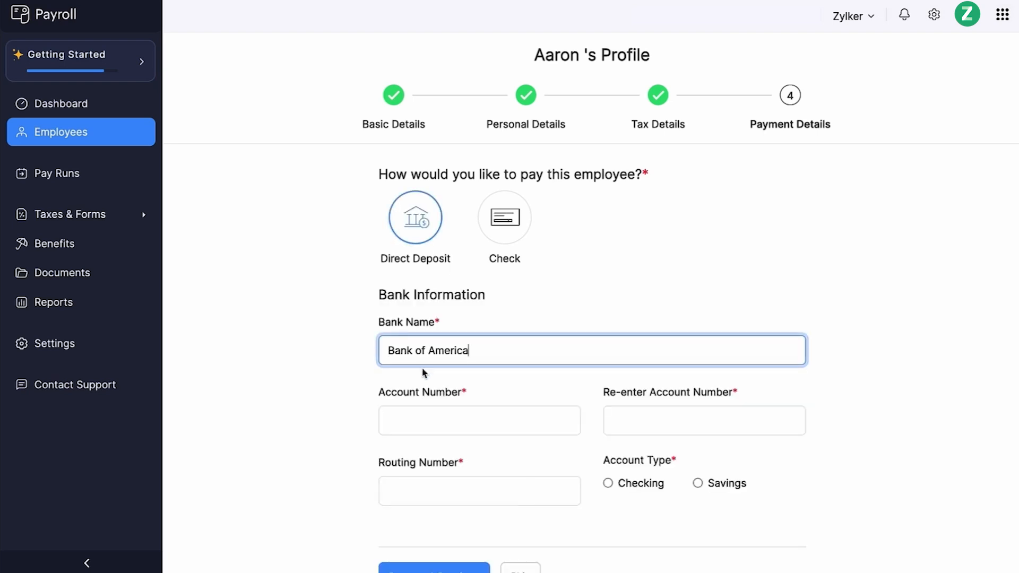
click(400, 423)
text(11111111111)
key(Tab)
text(11111111111)
key(Tab)
text(121000358)
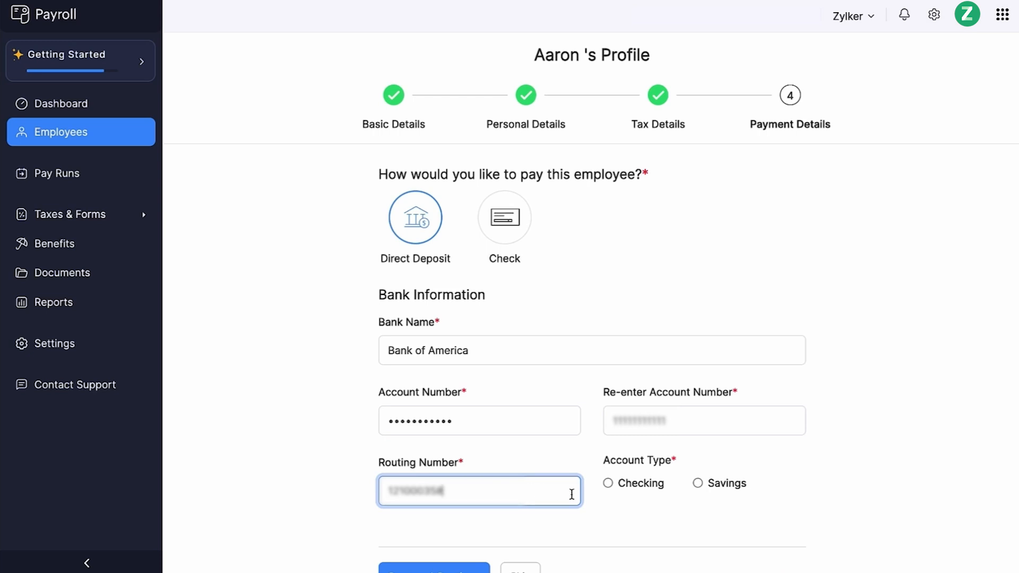
click(697, 483)
scroll(698, 484, down, 1)
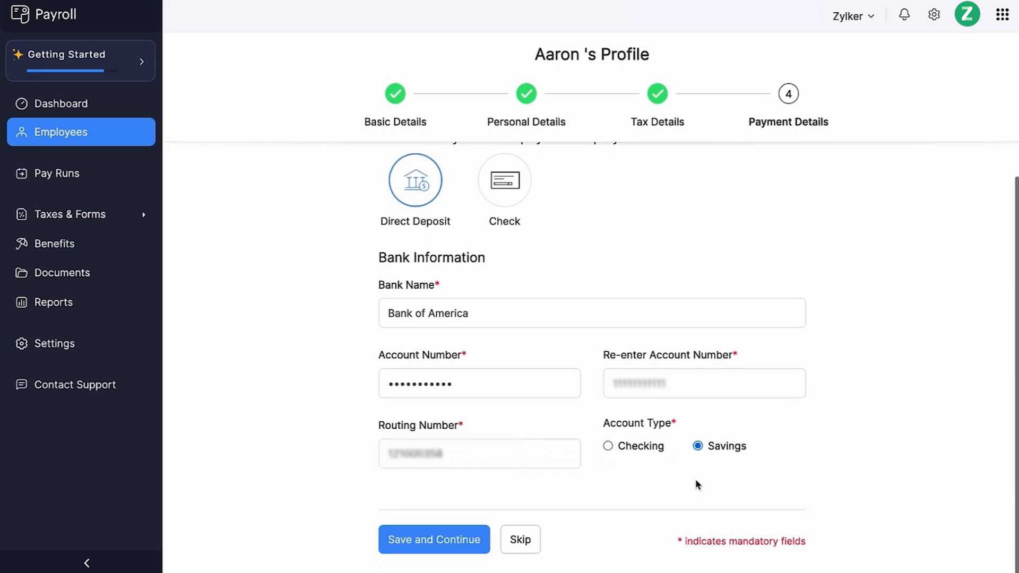
click(458, 552)
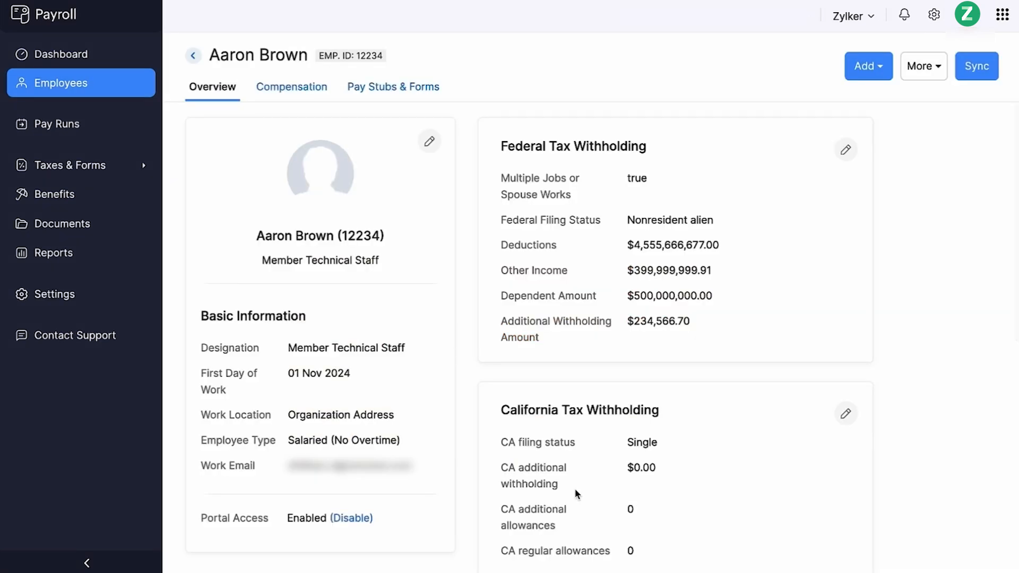
- Open the employee's payment information for editing from their profile overview
scroll(575, 531, down, 9)
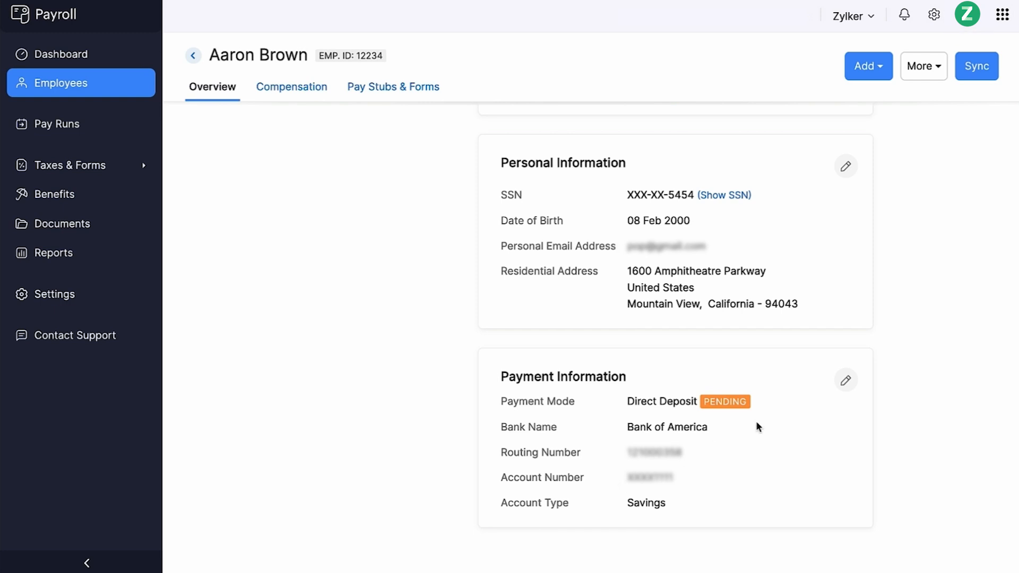
click(842, 384)
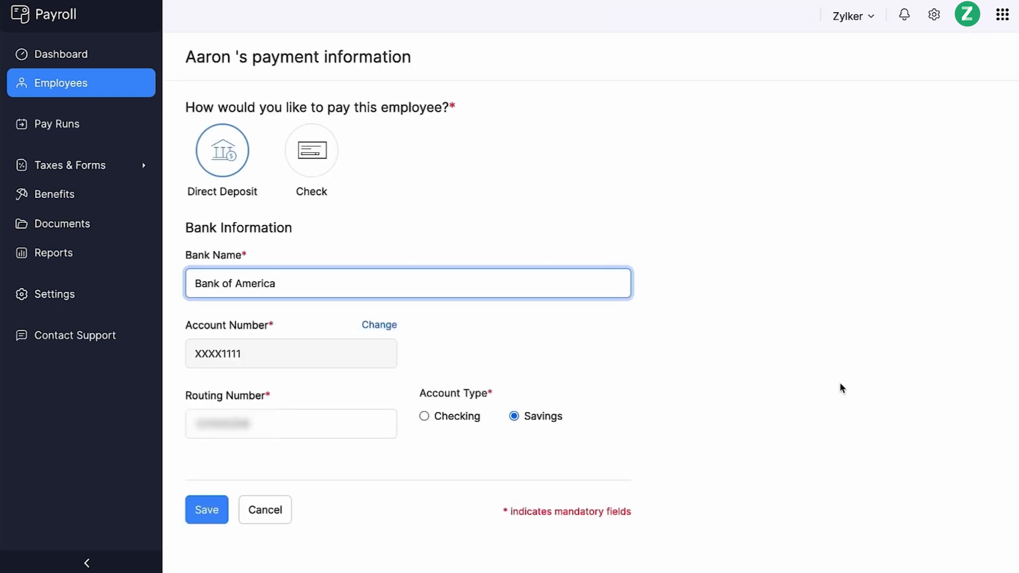
click(338, 176)
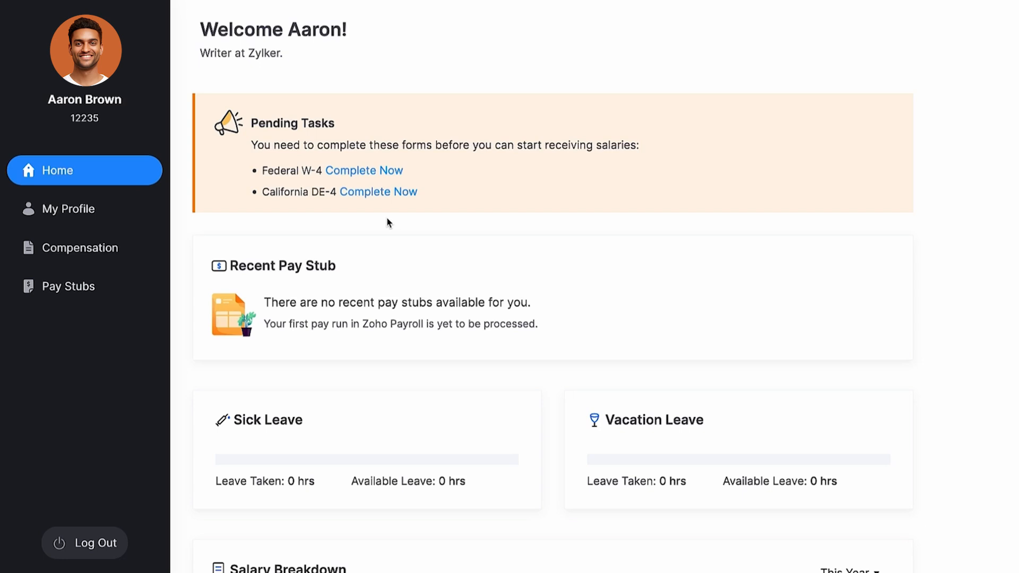
- In the employee portal, proceed through the Federal W-4 and authorize it after accepting the declaration
click(395, 171)
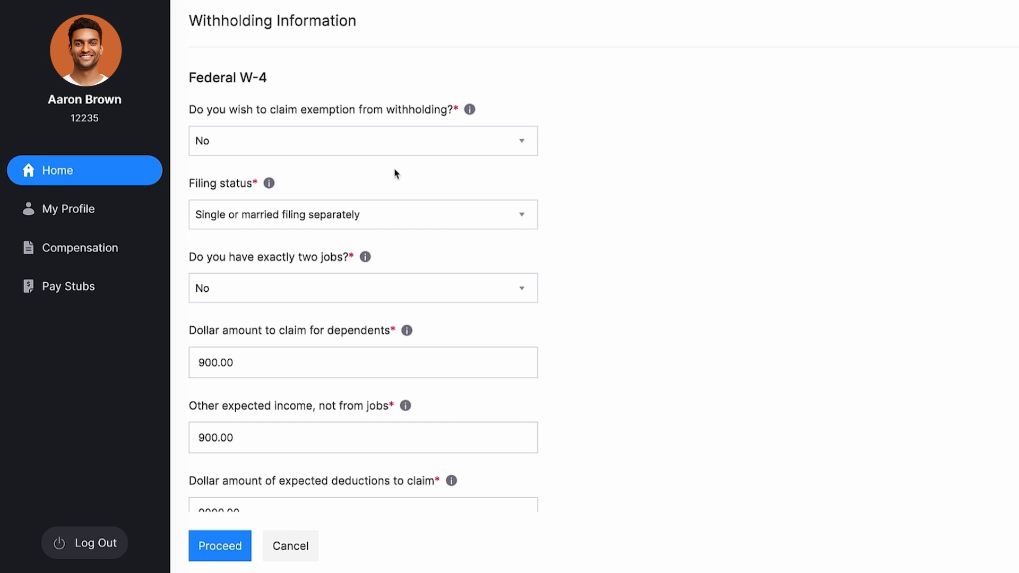
scroll(396, 173, down, 2)
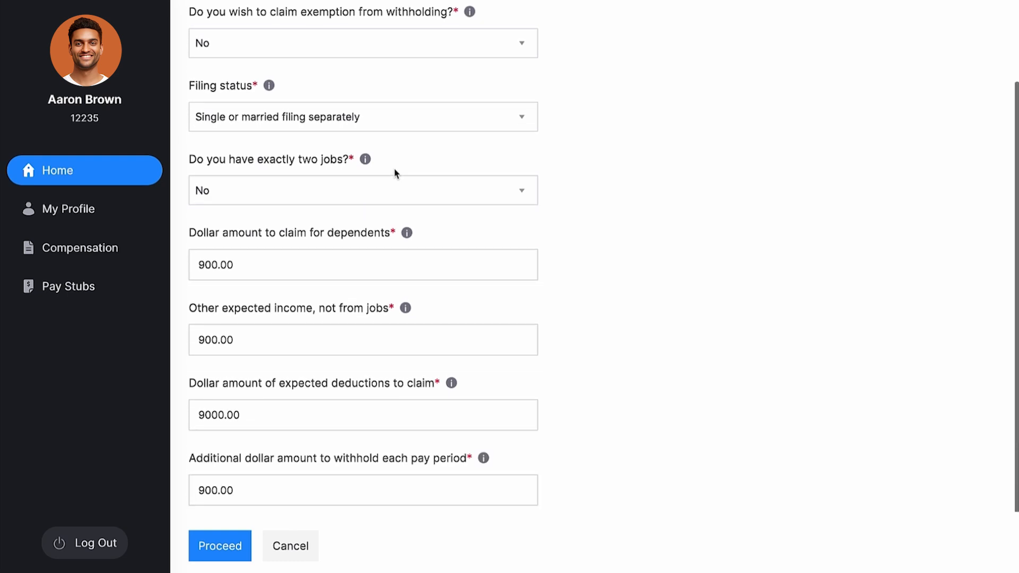
click(222, 555)
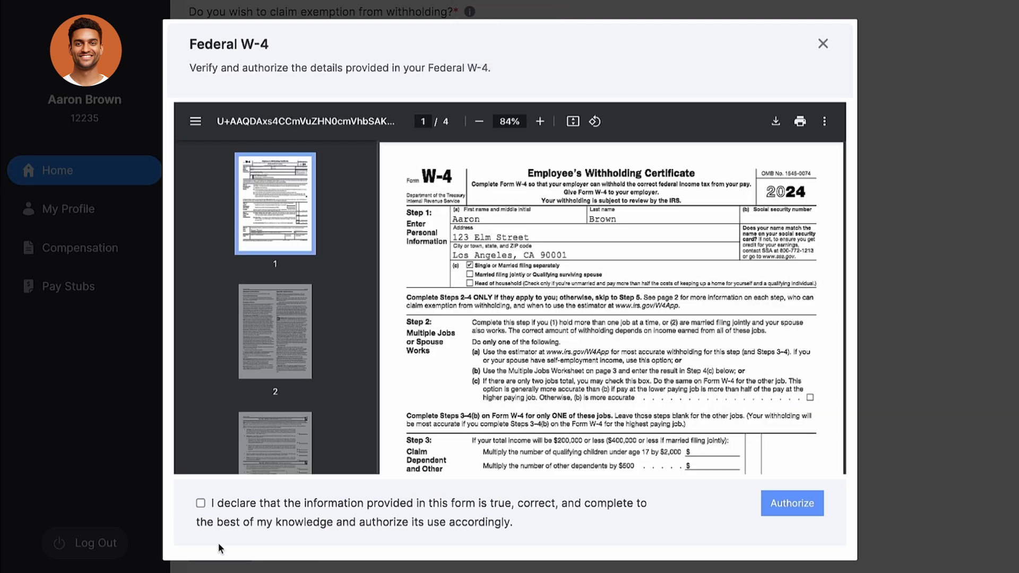
click(201, 503)
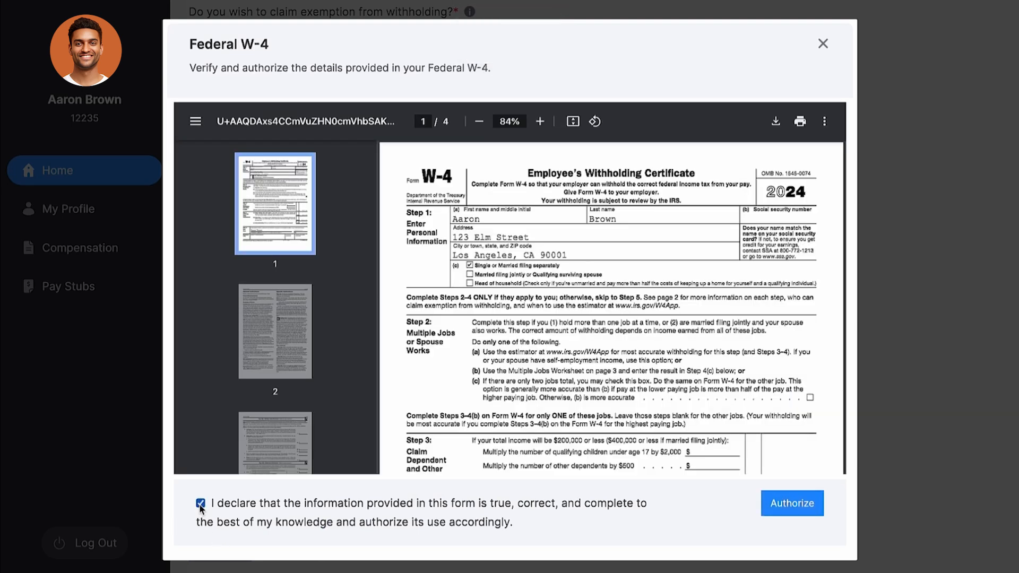
click(769, 508)
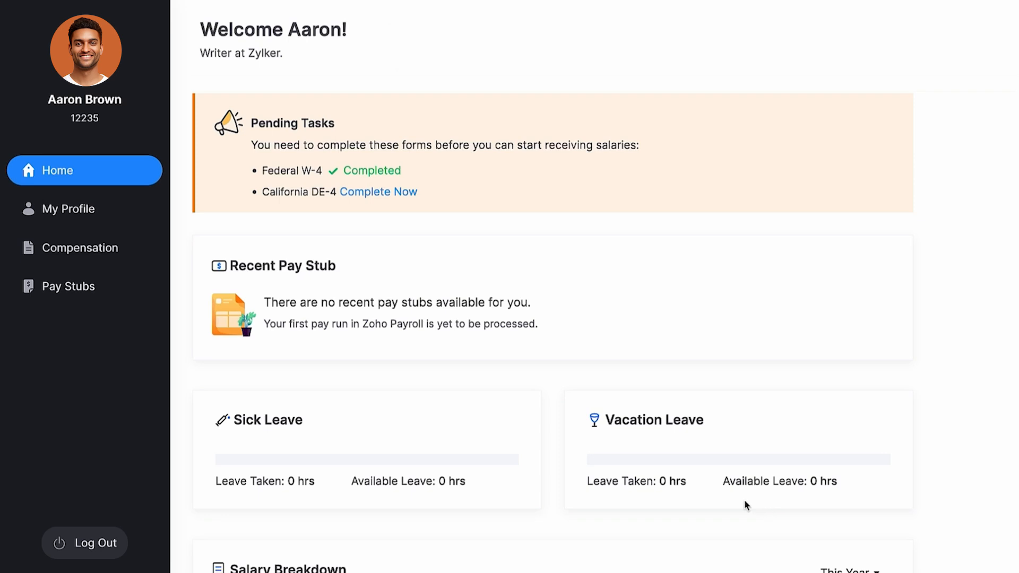
- Fill in the California DE-4 claiming exemption Yes, answer No to both certifications, and authorize it with the declaration
click(363, 195)
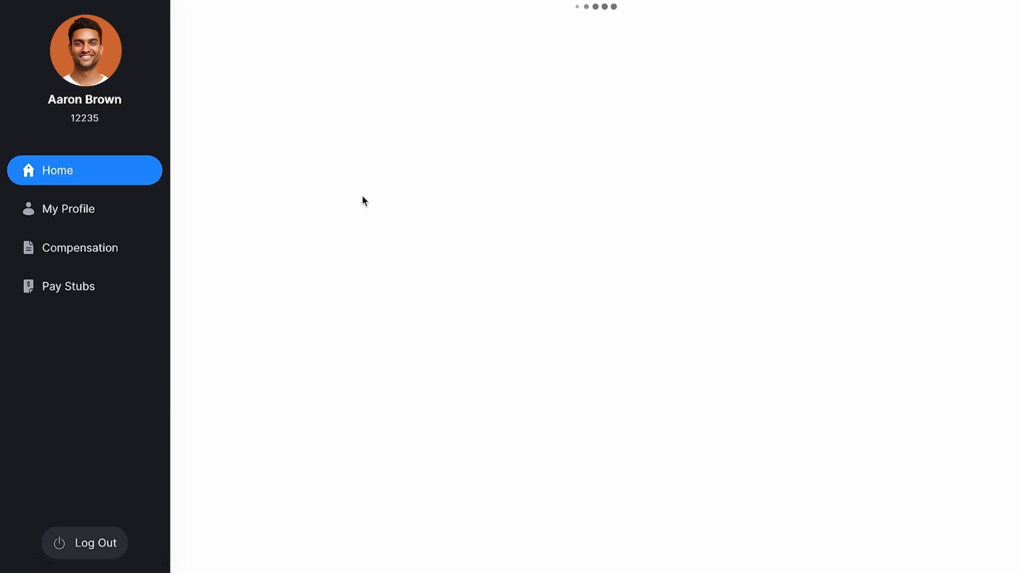
click(373, 153)
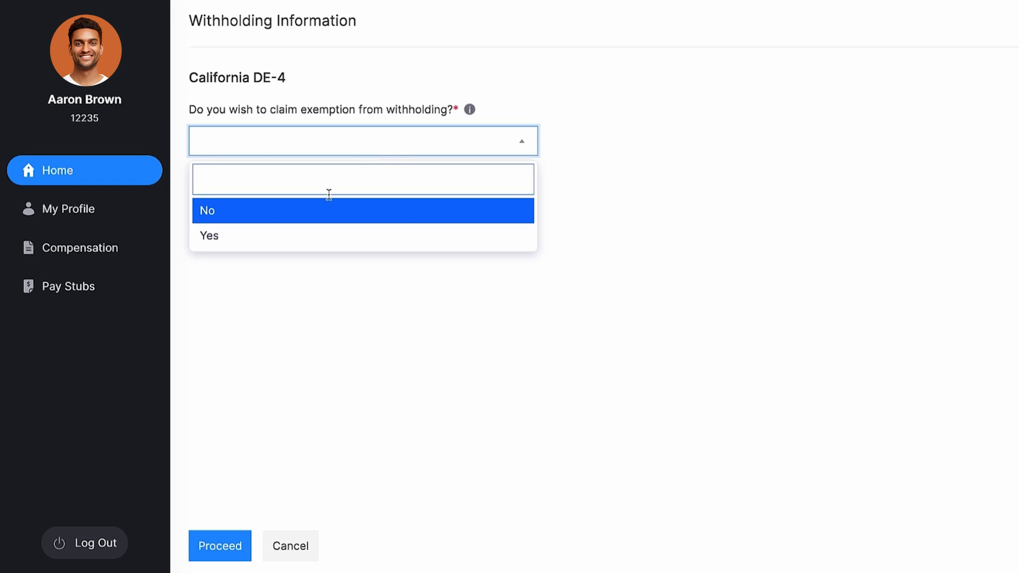
click(296, 234)
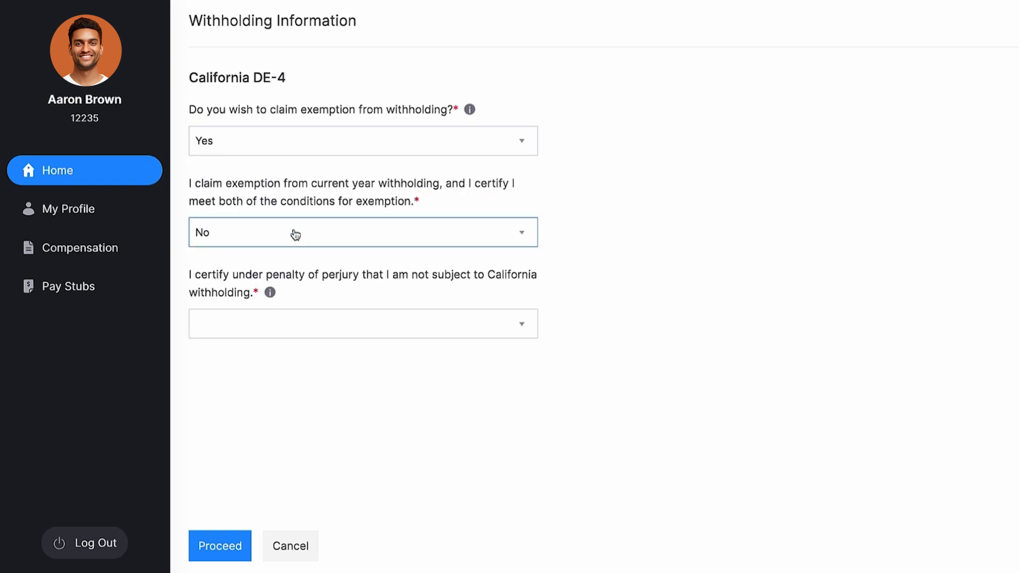
click(236, 324)
click(212, 392)
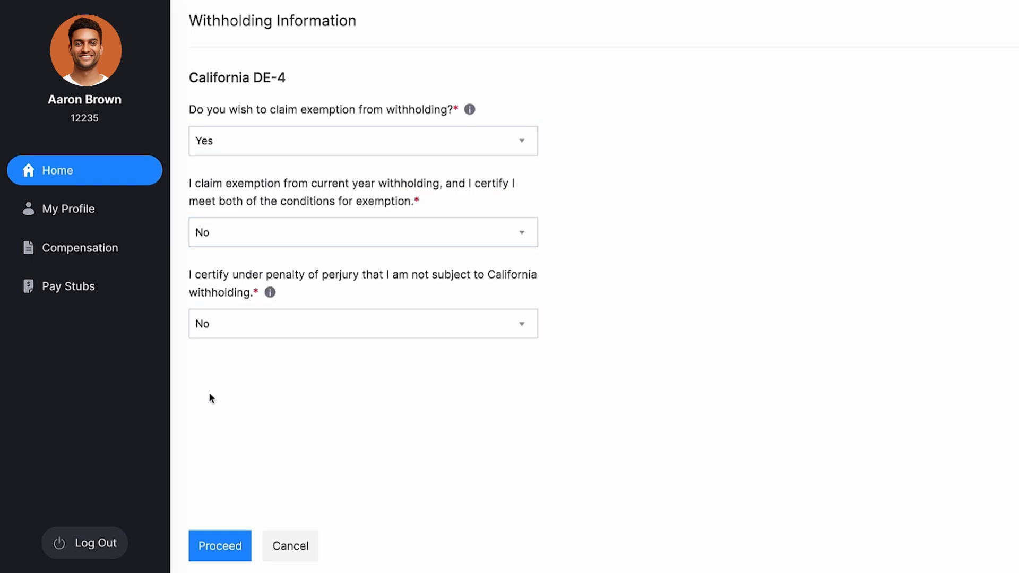
click(229, 547)
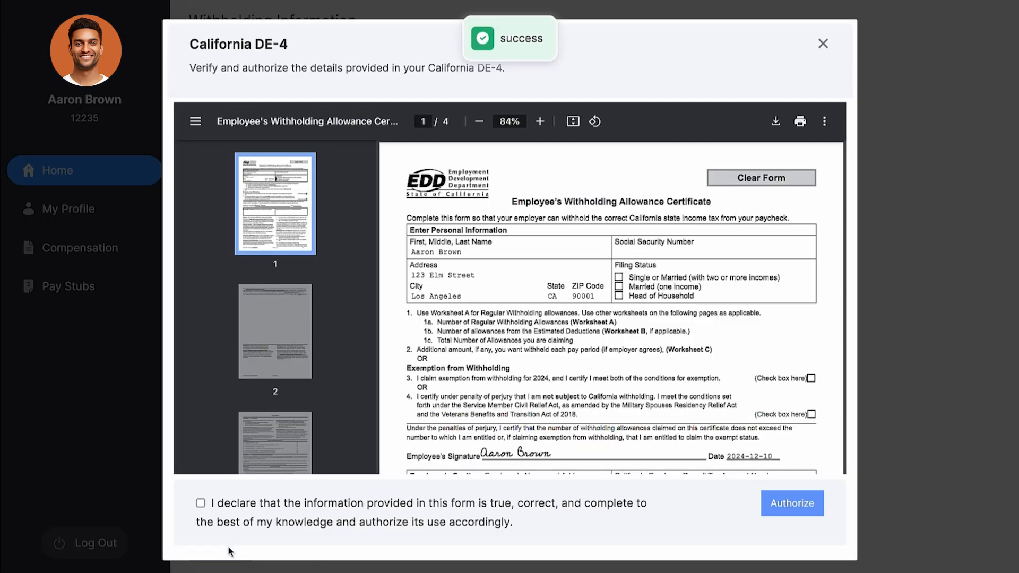
click(200, 504)
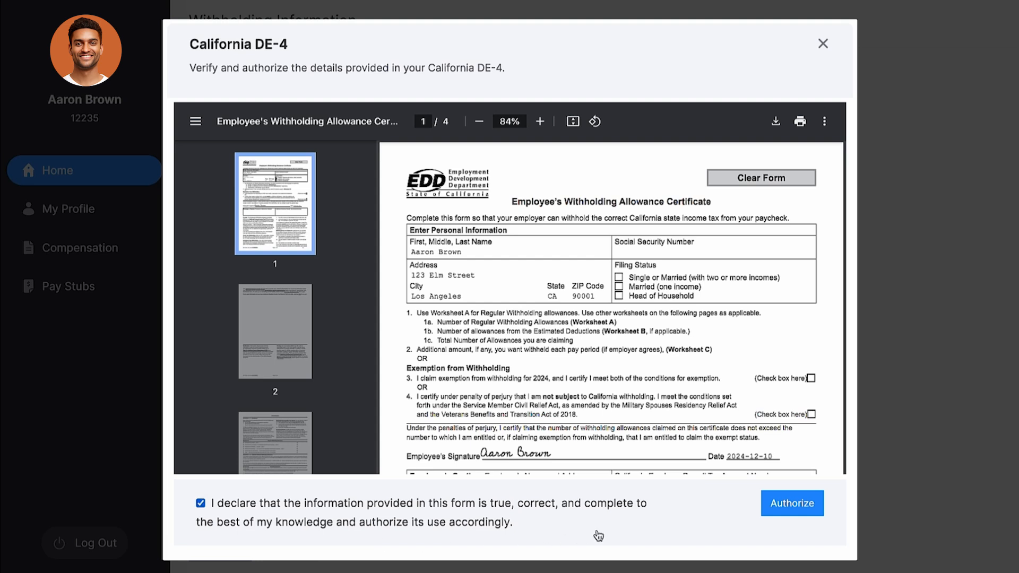
click(787, 496)
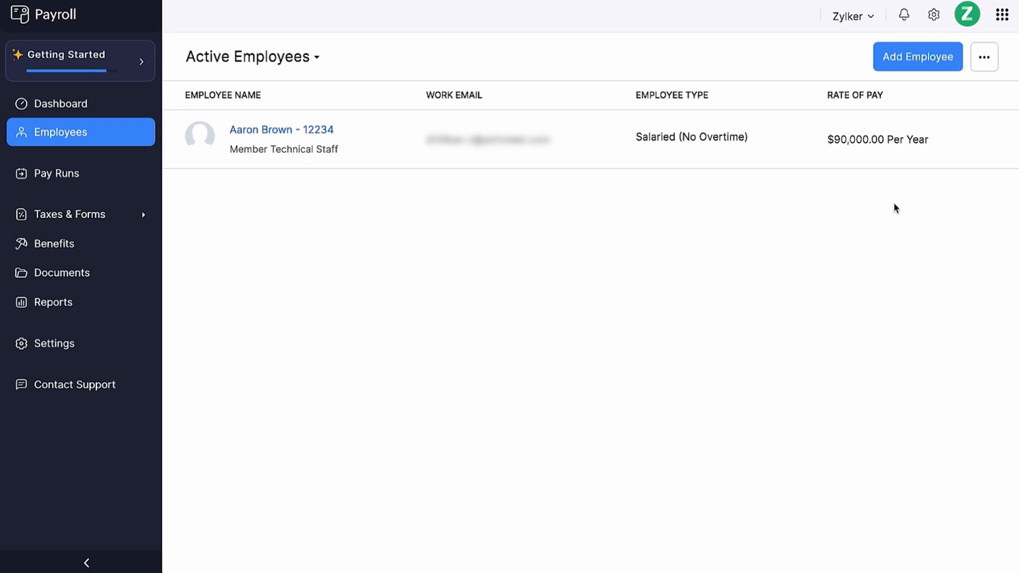
- Start an employee data import using the Employee Basic Details type
click(987, 64)
click(963, 98)
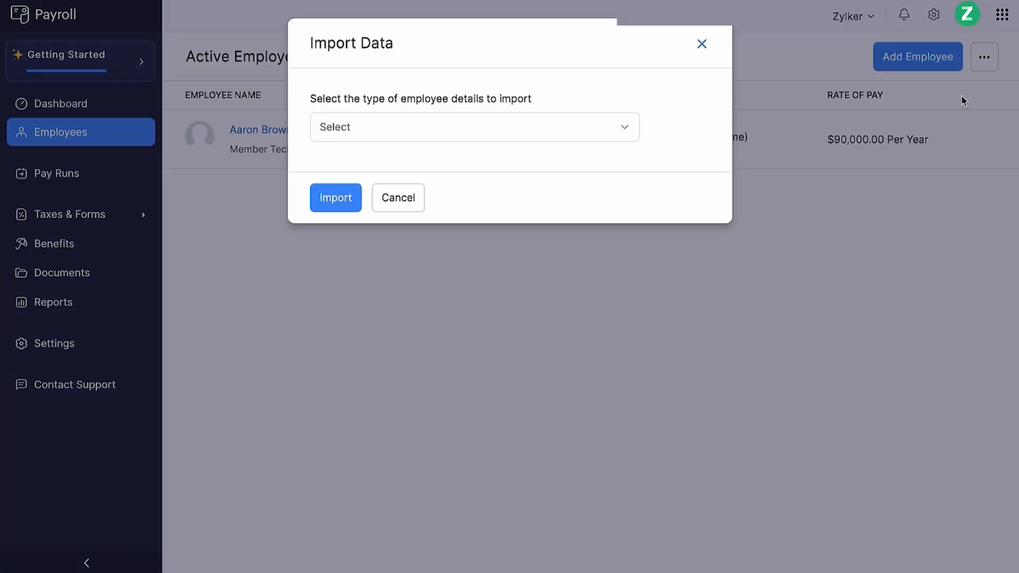
click(585, 132)
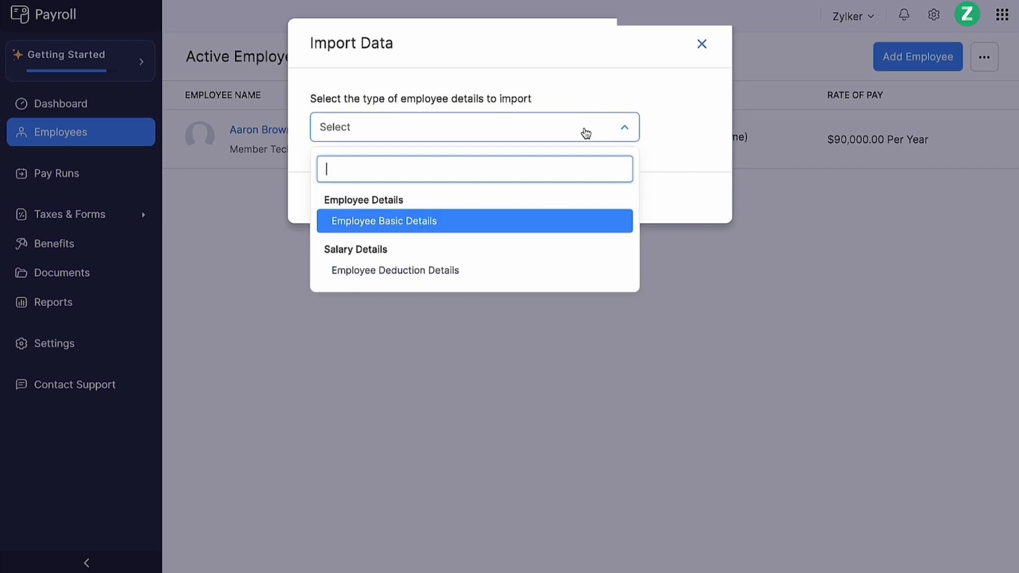
click(500, 219)
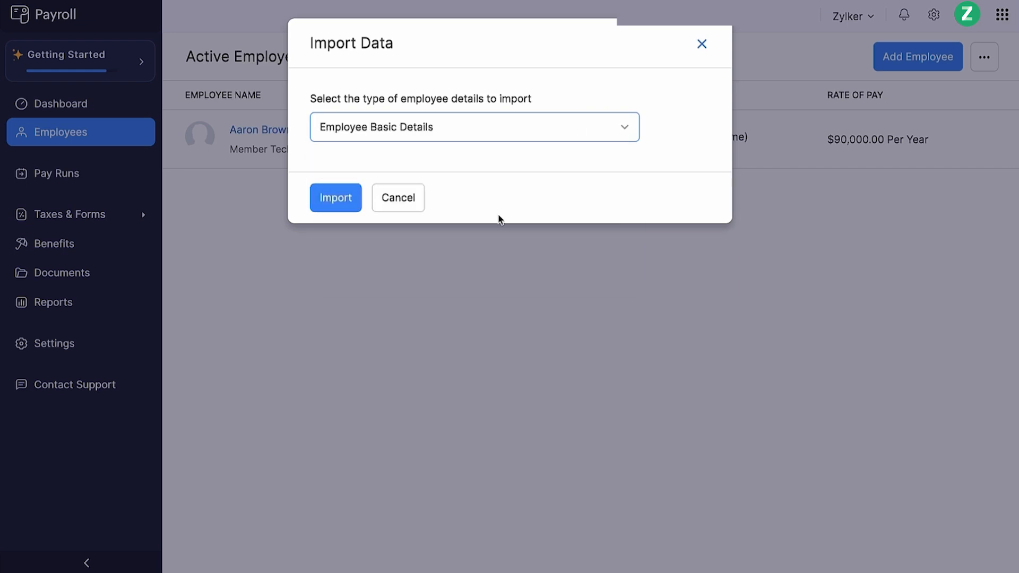
click(349, 213)
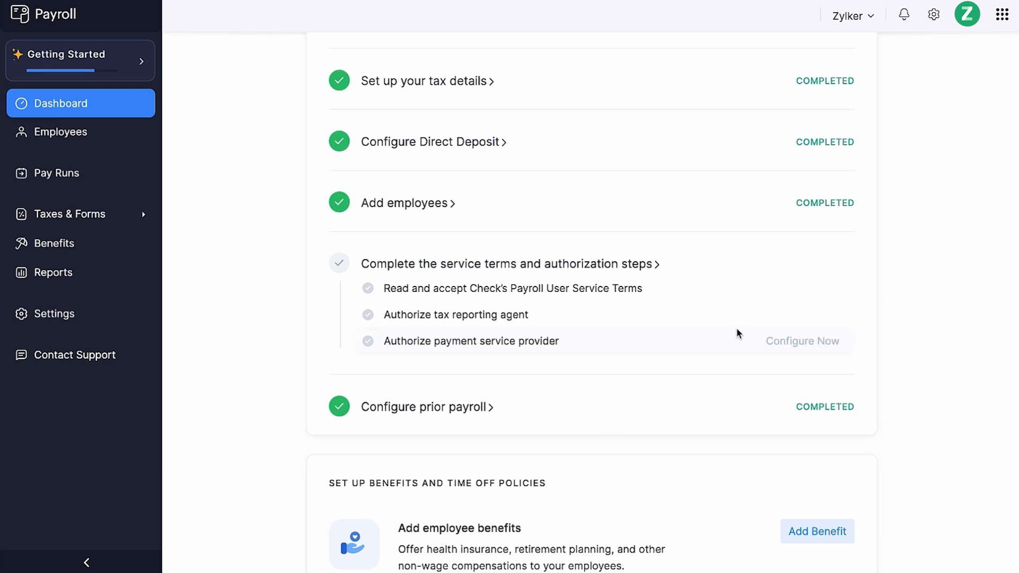
- Accept Check's Payroll User Service Terms, saving the signatory's first and last name with designation Technical Writer
mouse_move(797, 291)
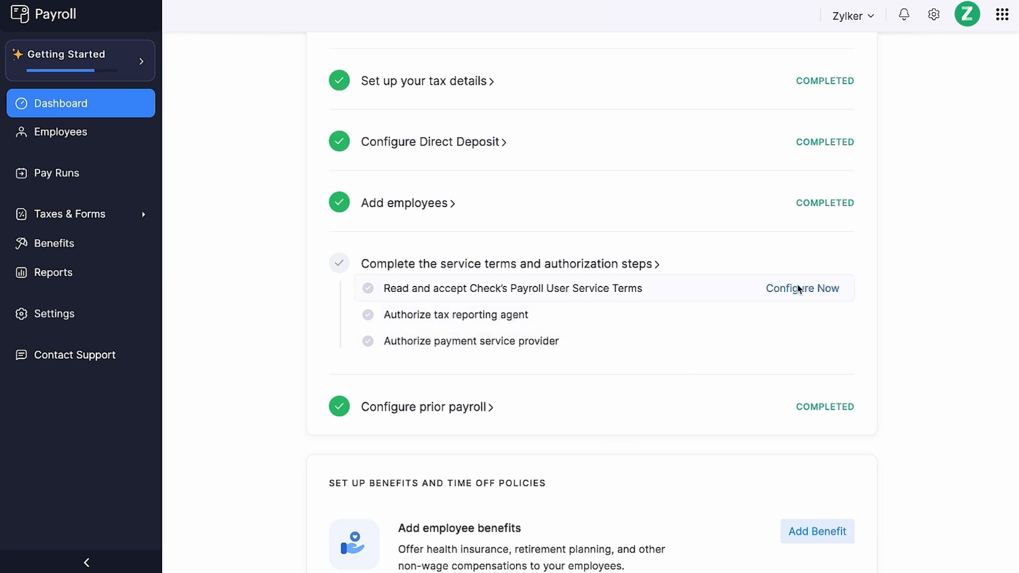
click(799, 289)
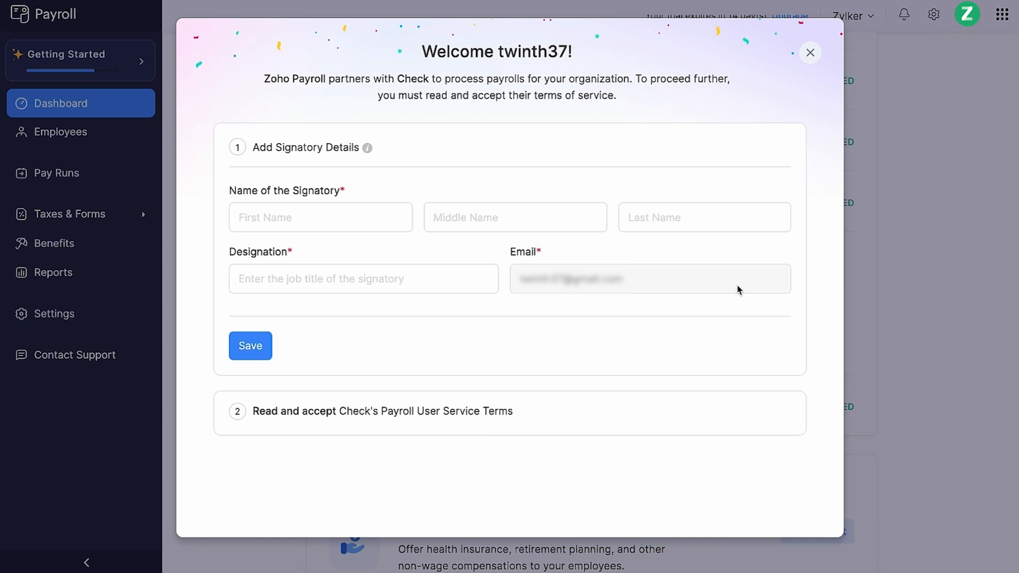
click(471, 228)
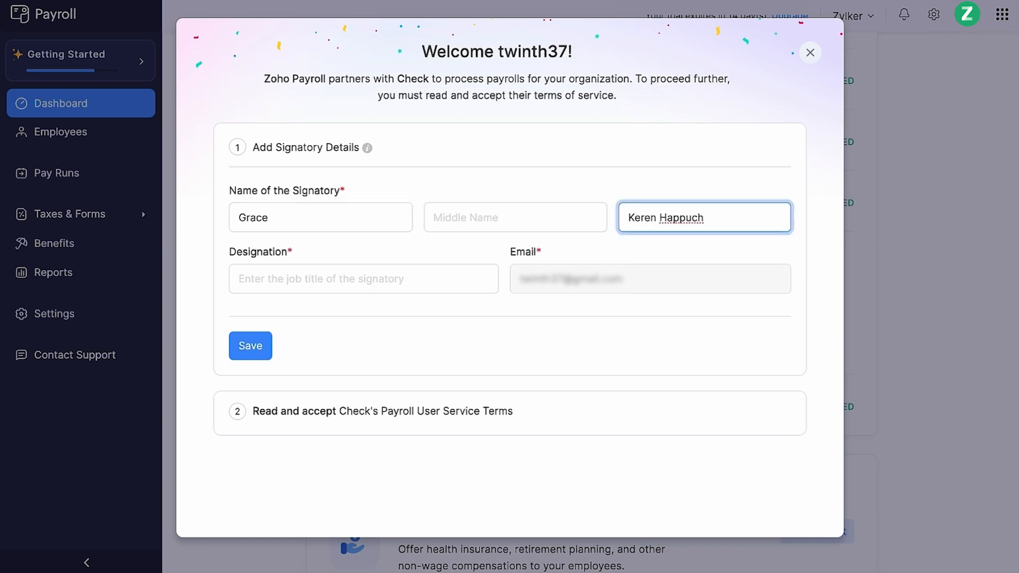
click(429, 289)
text(Technical Writer)
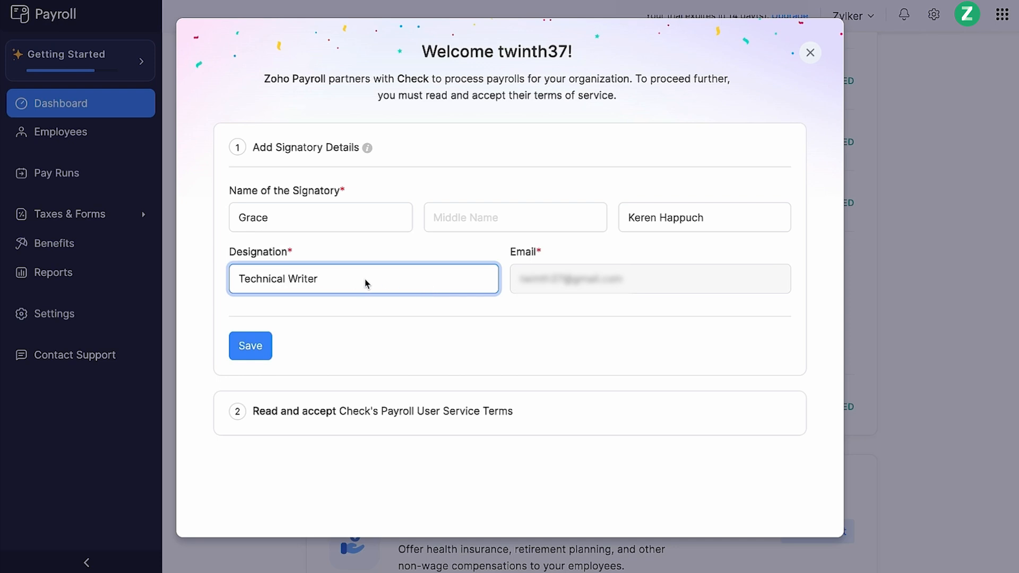
click(253, 349)
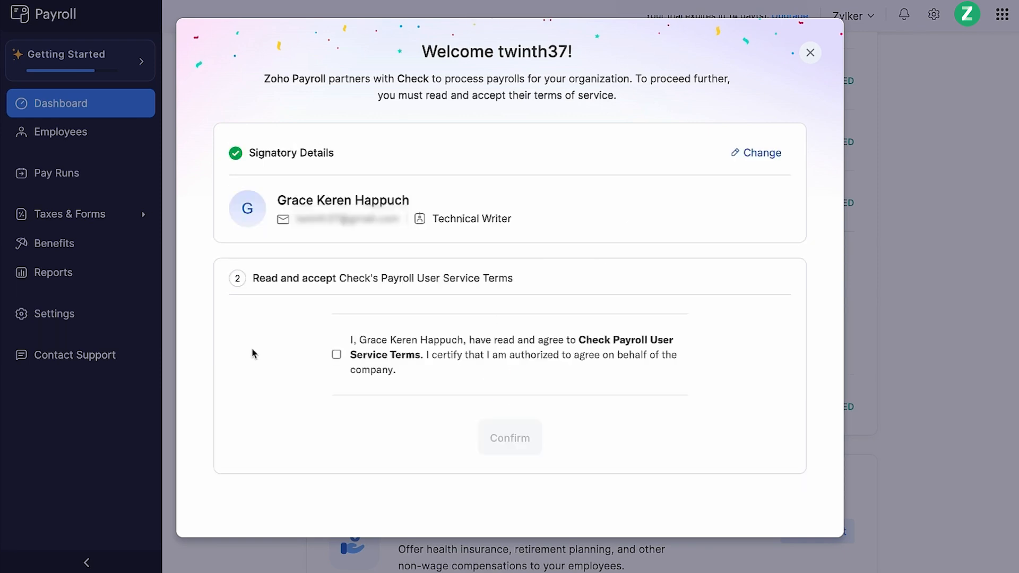
click(337, 355)
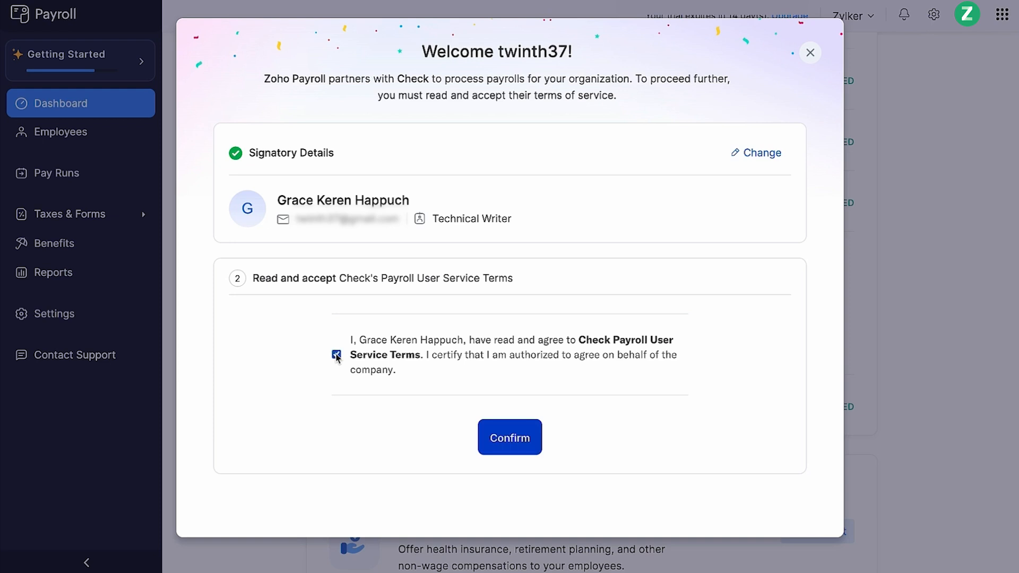
click(526, 444)
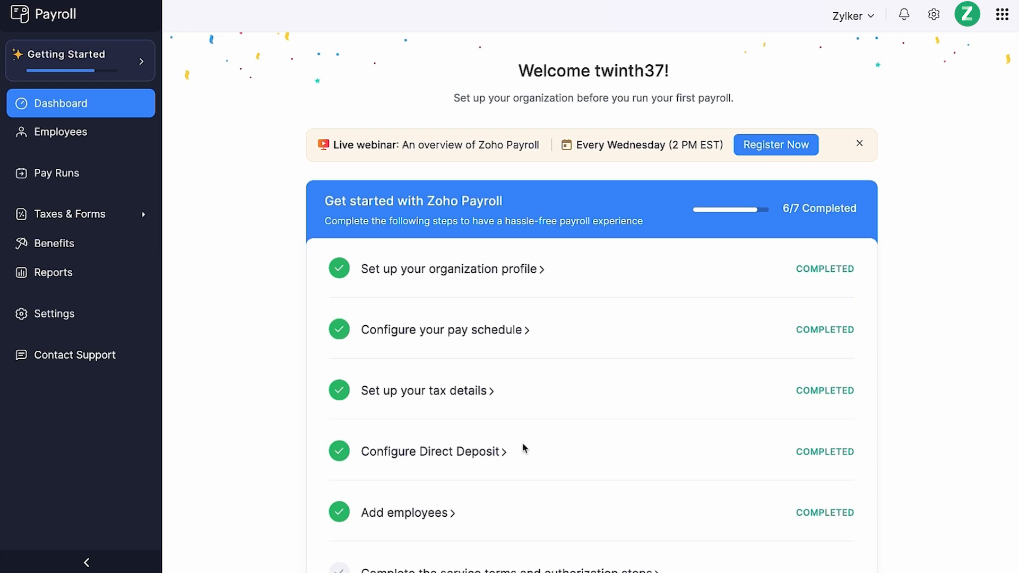
- Authorize the tax reporting agent by signing and submitting Federal Form 8655 and the California POA Declaration
scroll(522, 440, down, 5)
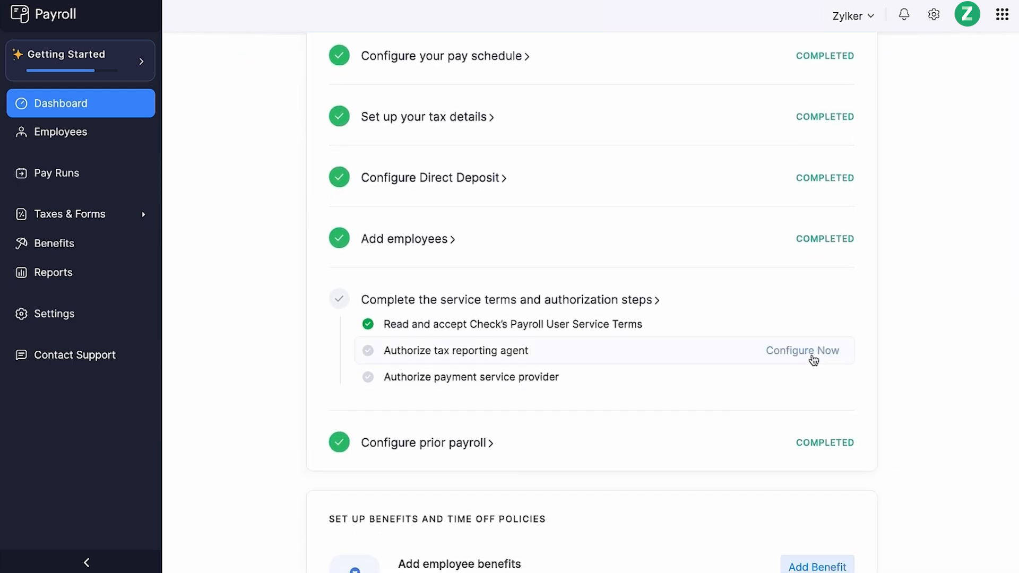
click(812, 354)
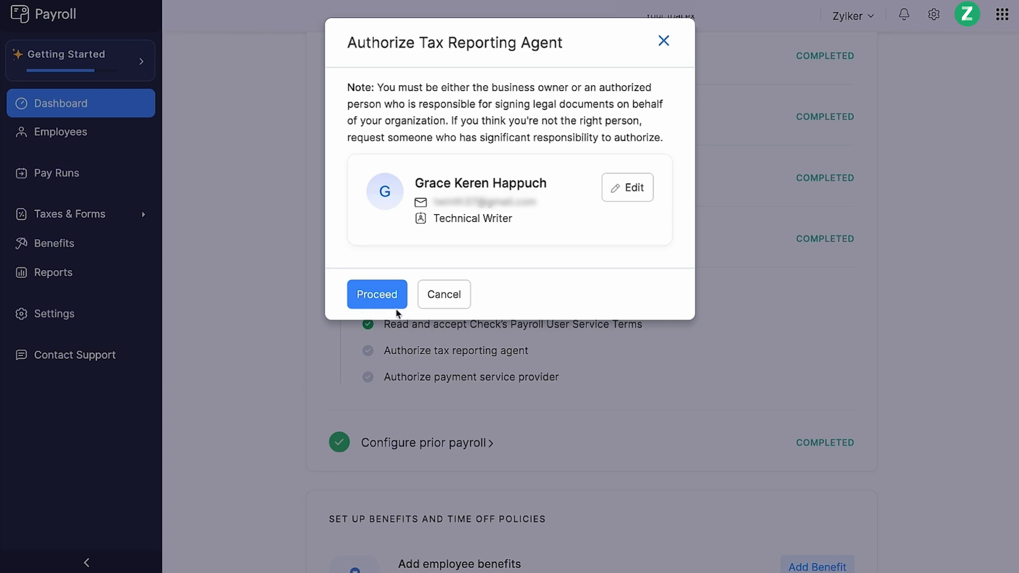
click(371, 295)
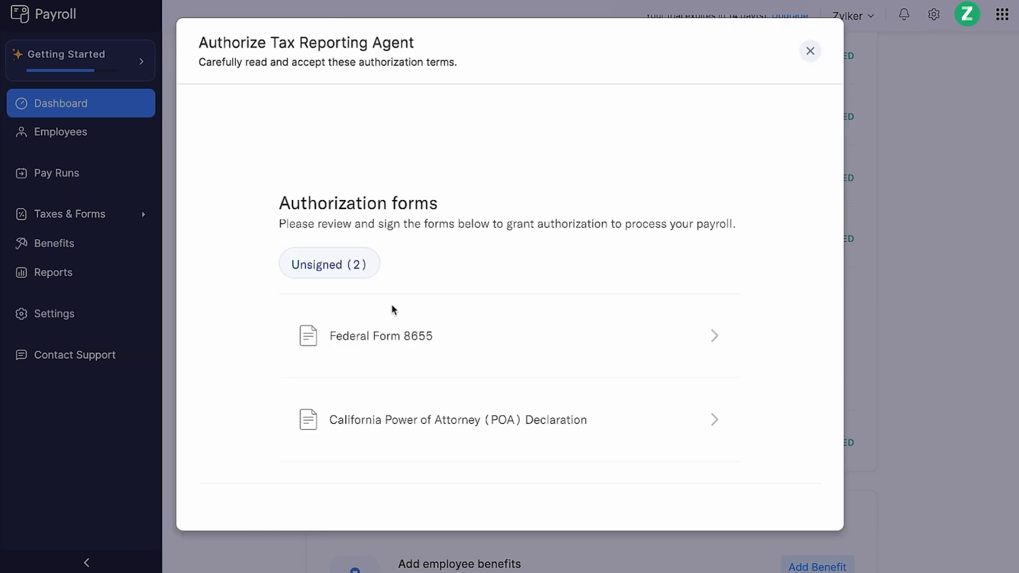
click(474, 348)
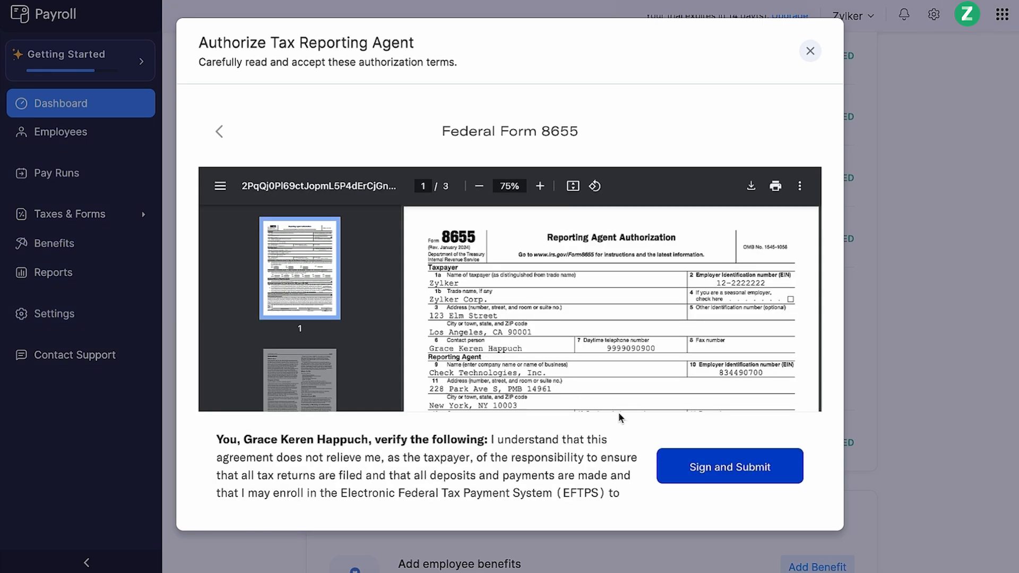
click(730, 471)
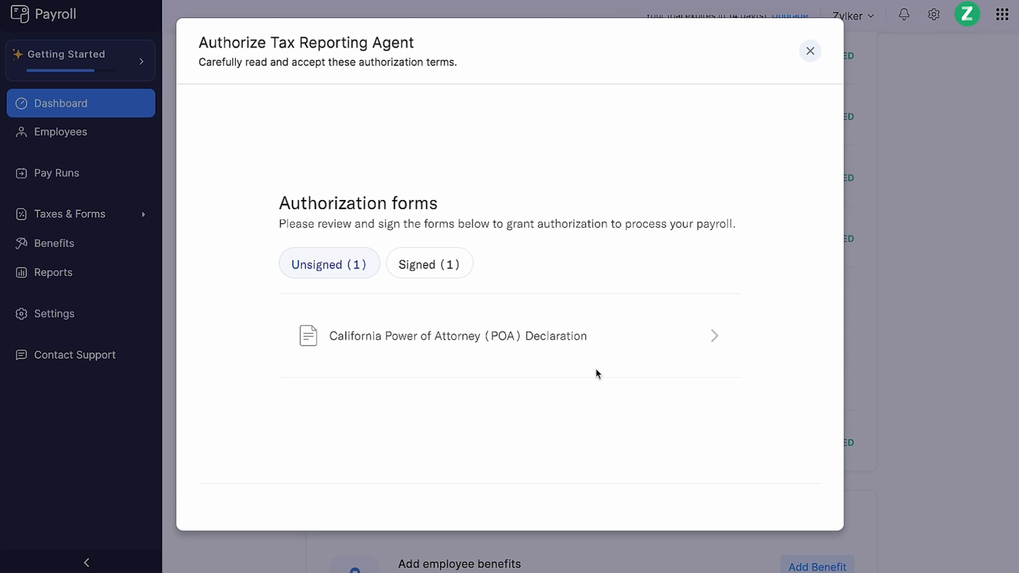
click(585, 355)
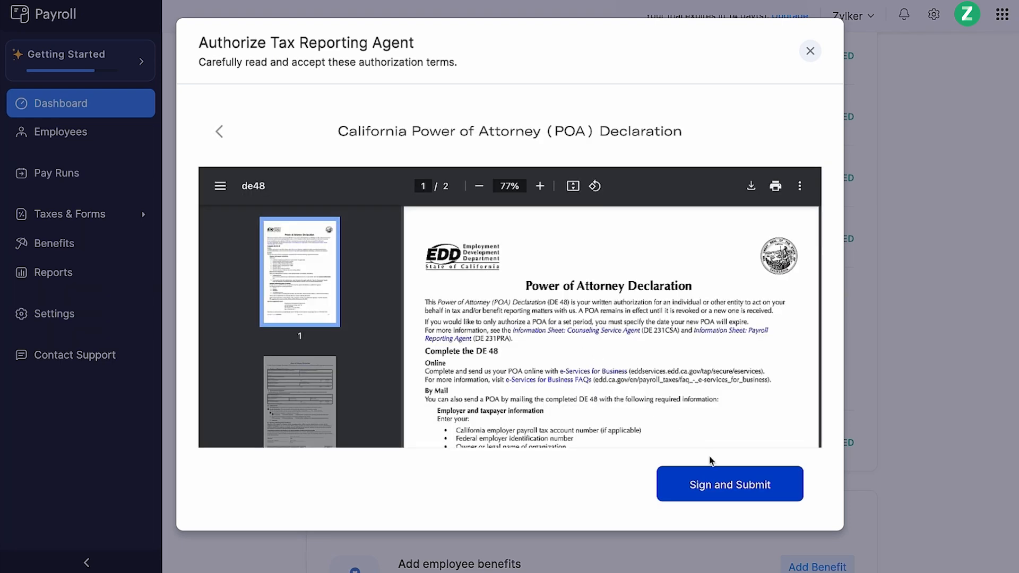
click(754, 500)
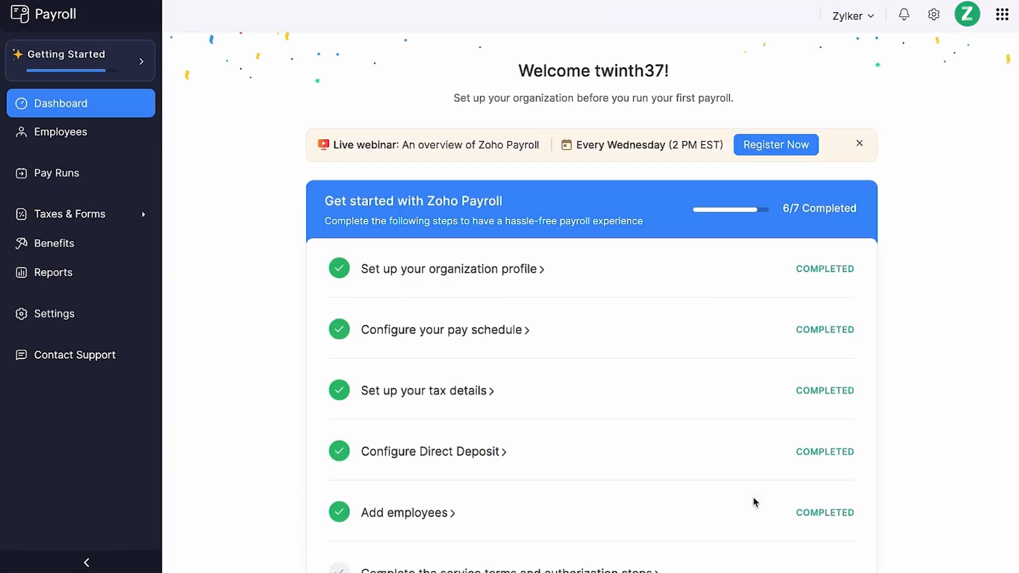
- Authorize the payment service provider as the listed signatory, reading through and accepting the authorization terms
scroll(753, 498, down, 4)
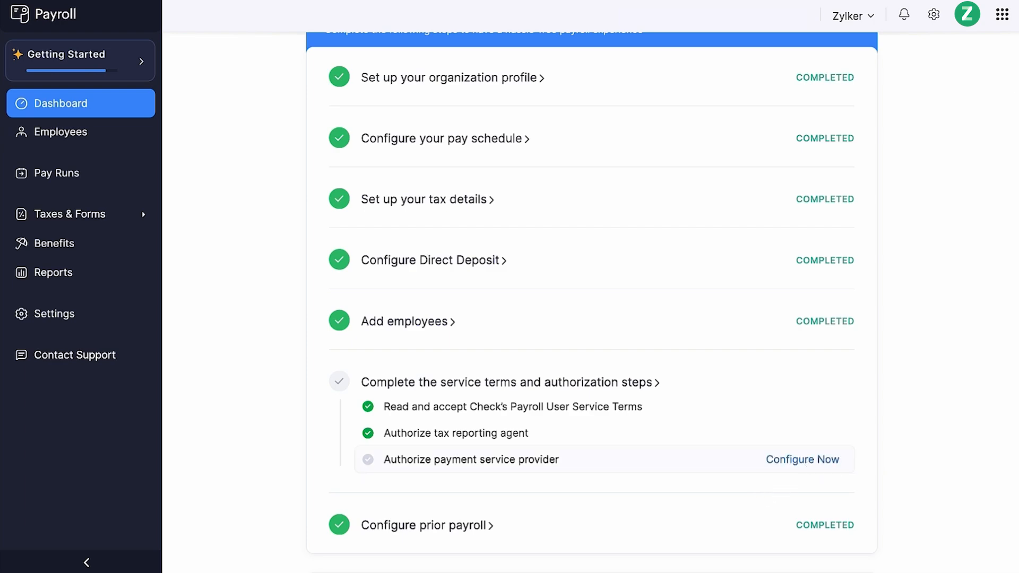
click(808, 461)
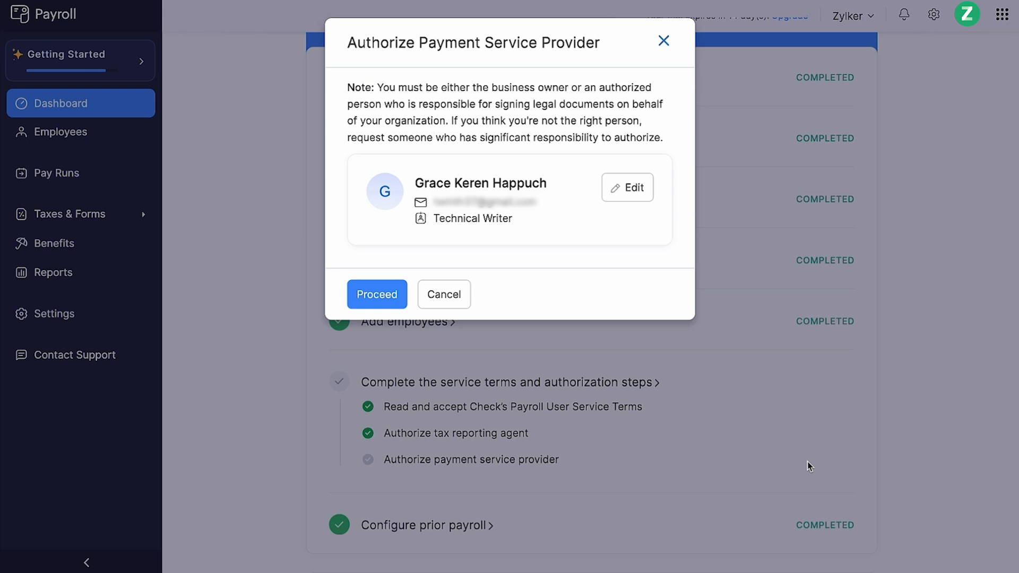
click(394, 298)
drag(393, 298, 656, 467)
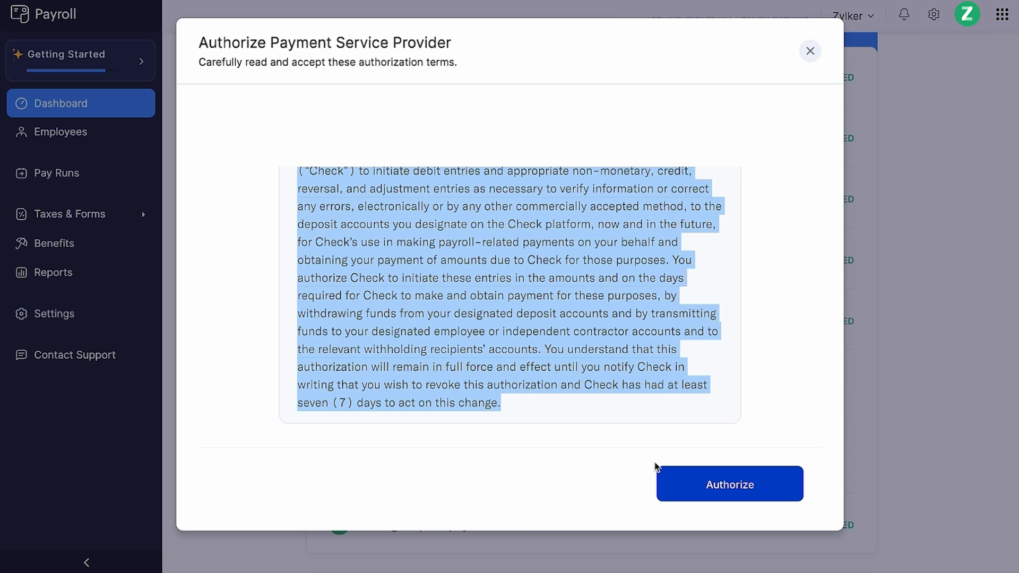
click(689, 488)
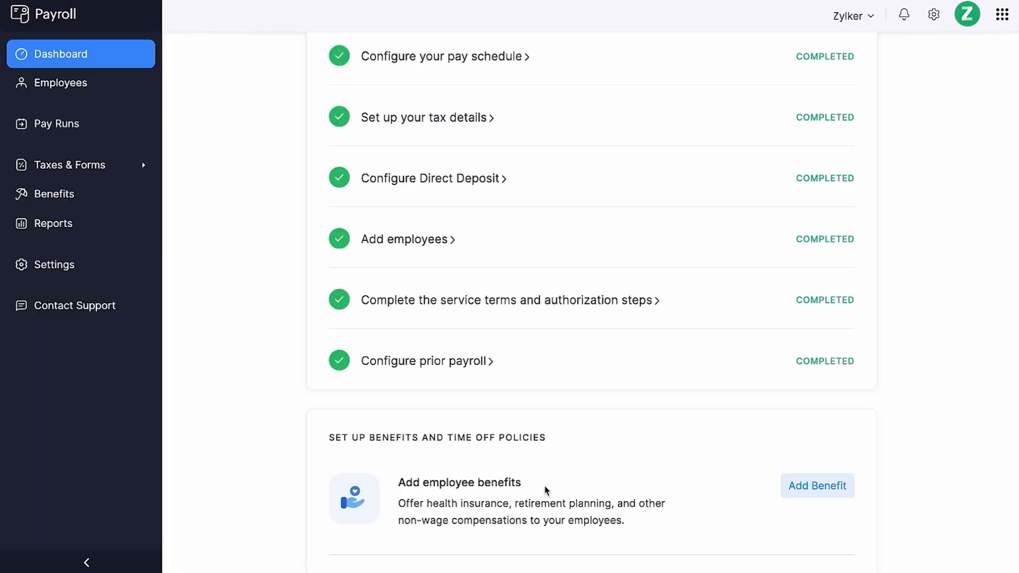
- Open the prior payroll setup from the checklist and choose to enable prior payroll
click(482, 361)
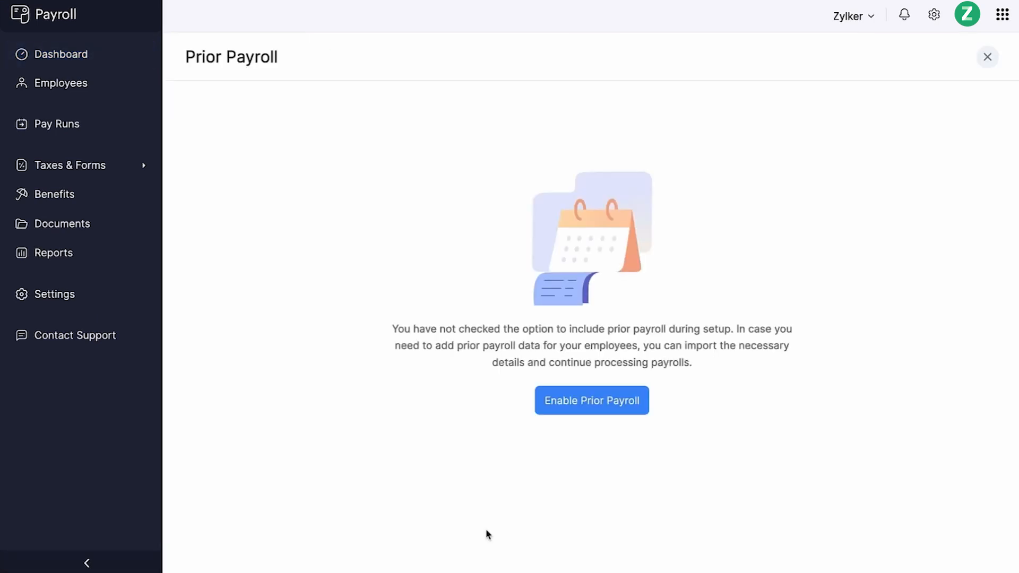
click(576, 409)
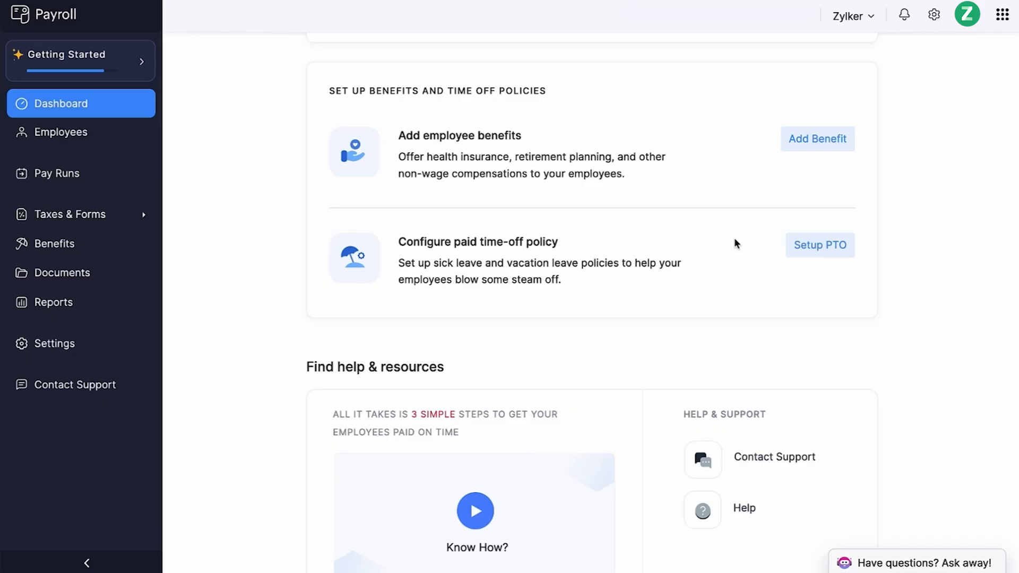
- Add an employee benefit using the Life Insurance (Pre-tax) plan, named Life Insurance
click(815, 144)
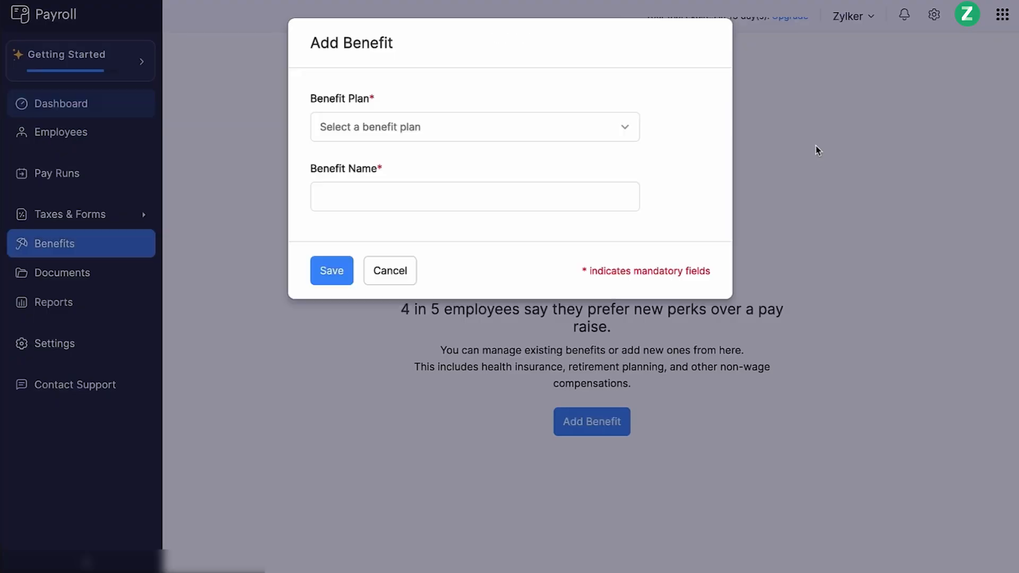
click(625, 137)
scroll(434, 325, down, 3)
click(433, 321)
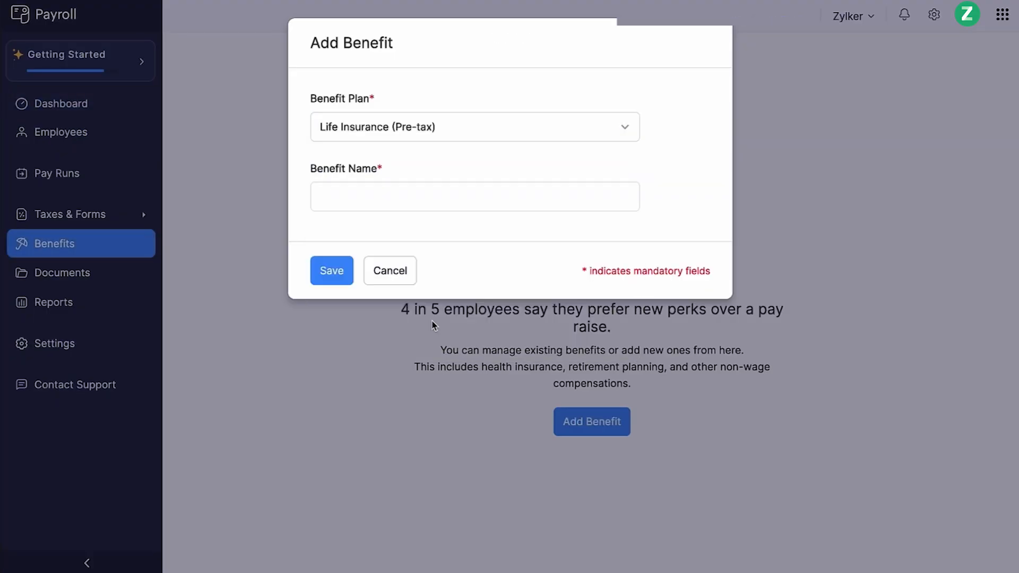
click(399, 207)
text(Life Insurance)
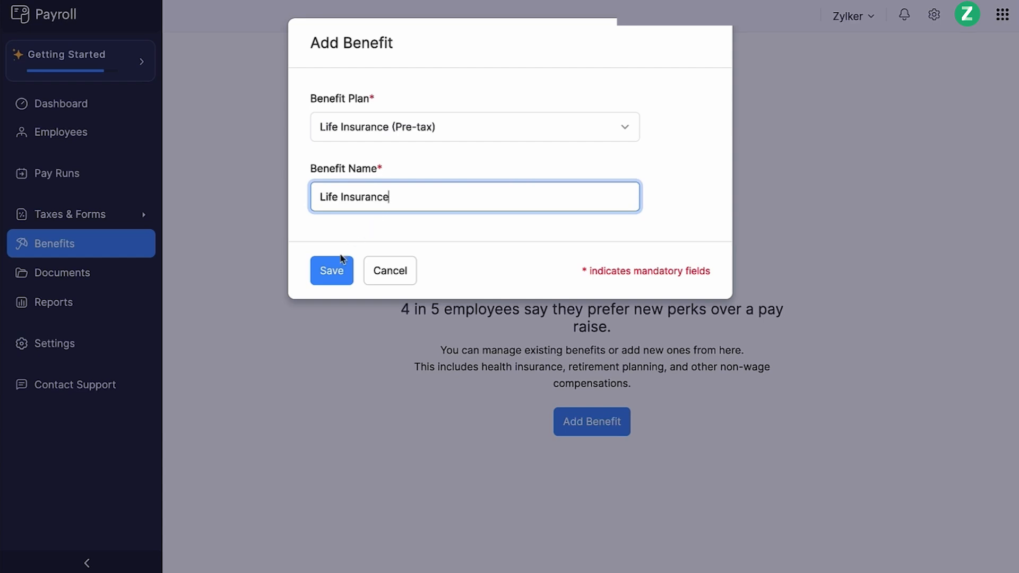
click(329, 273)
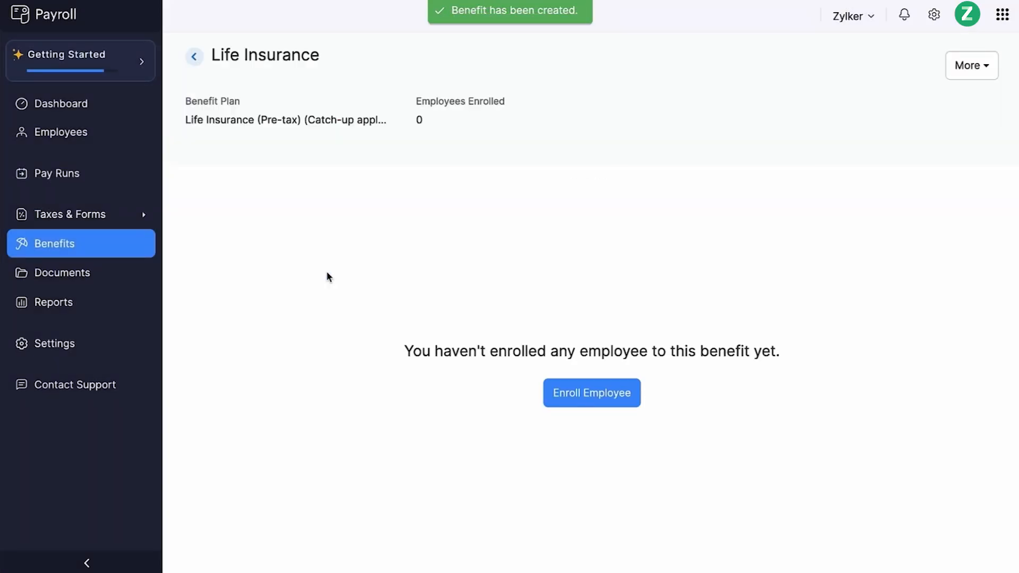
- Enroll the employee in the Life Insurance benefit with fixed employee and employer contributions of 1000 per pay period
click(628, 389)
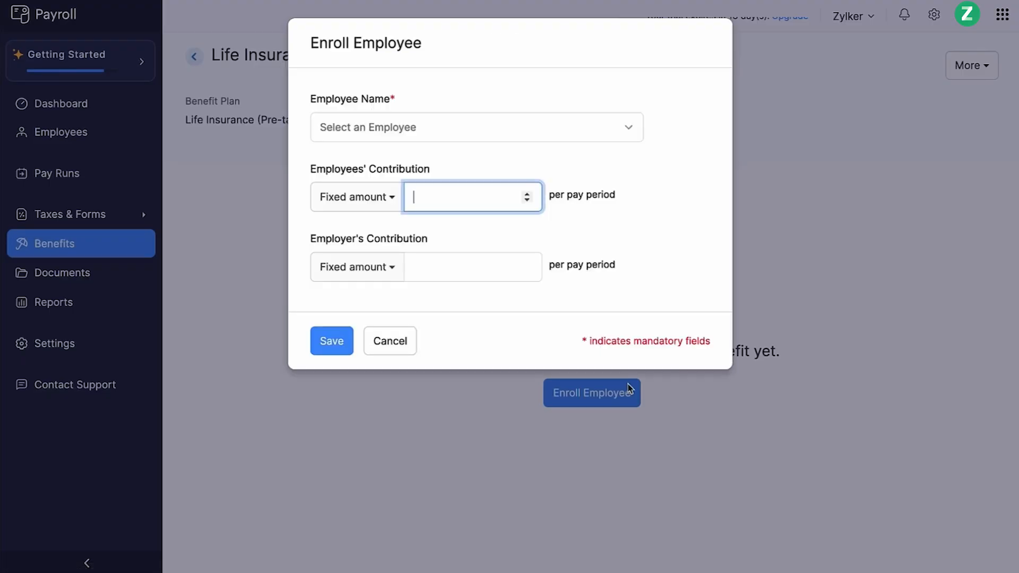
click(566, 128)
click(514, 204)
click(514, 205)
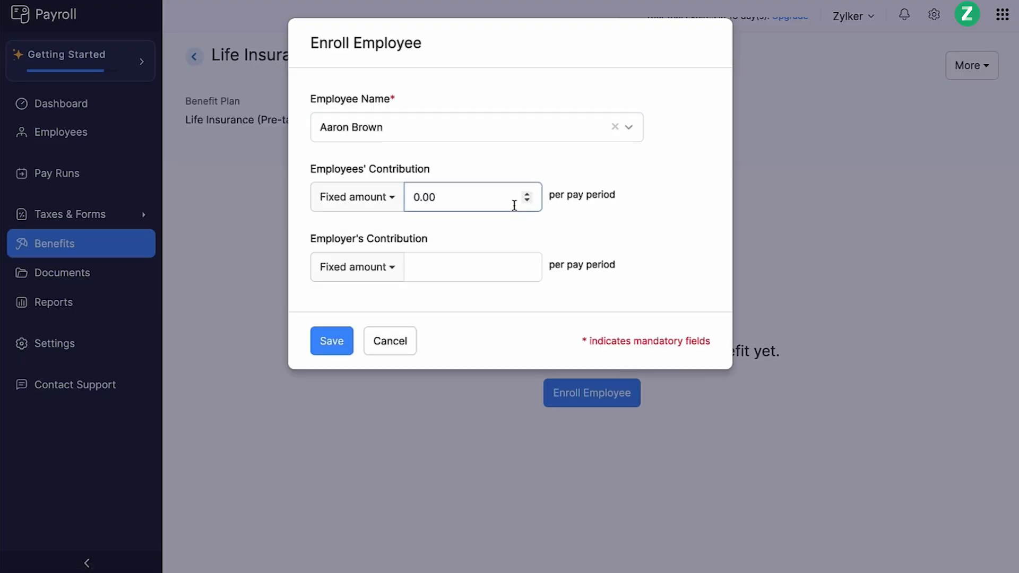
text(1000)
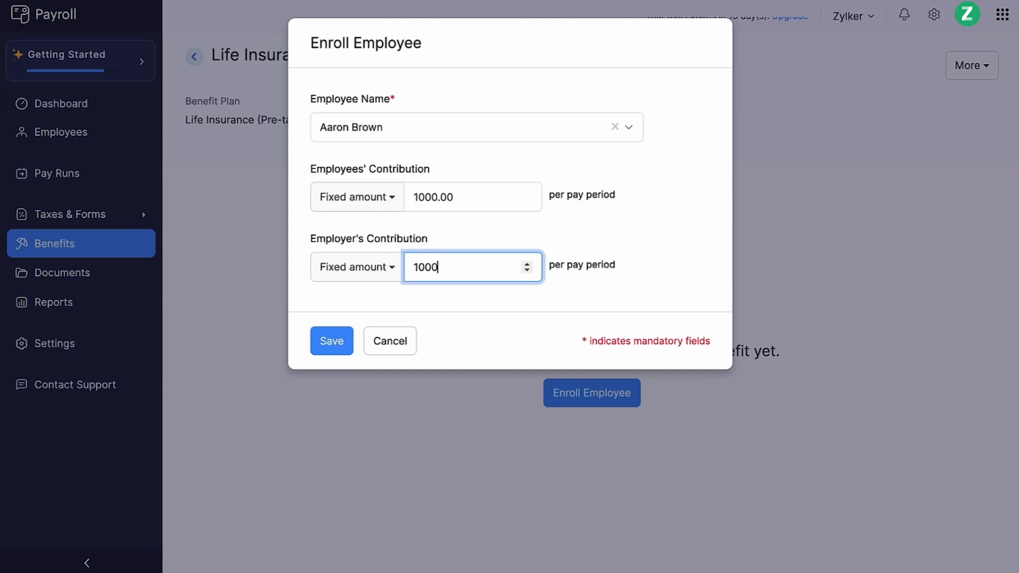
click(336, 347)
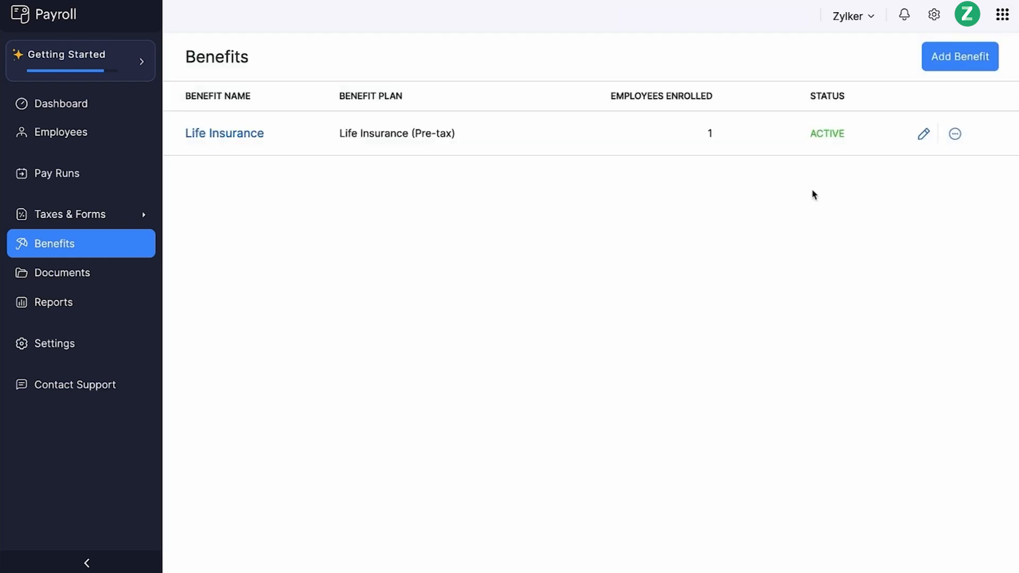
click(923, 134)
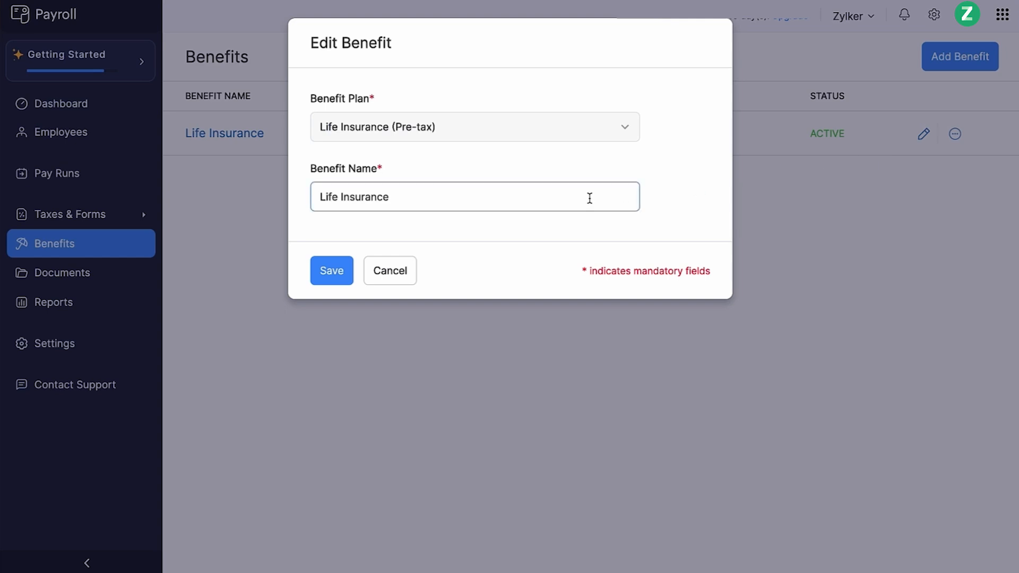
click(401, 272)
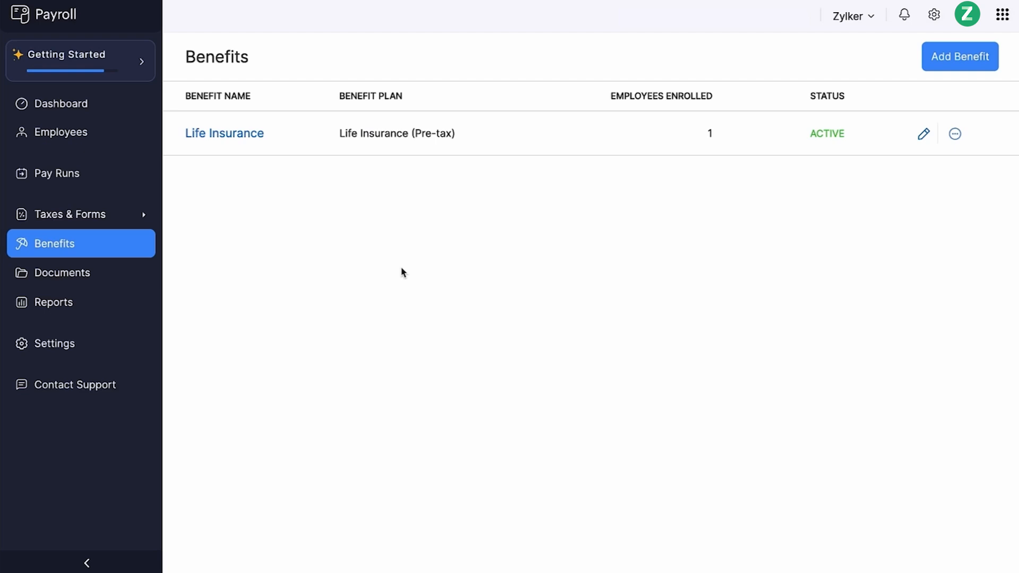
click(958, 140)
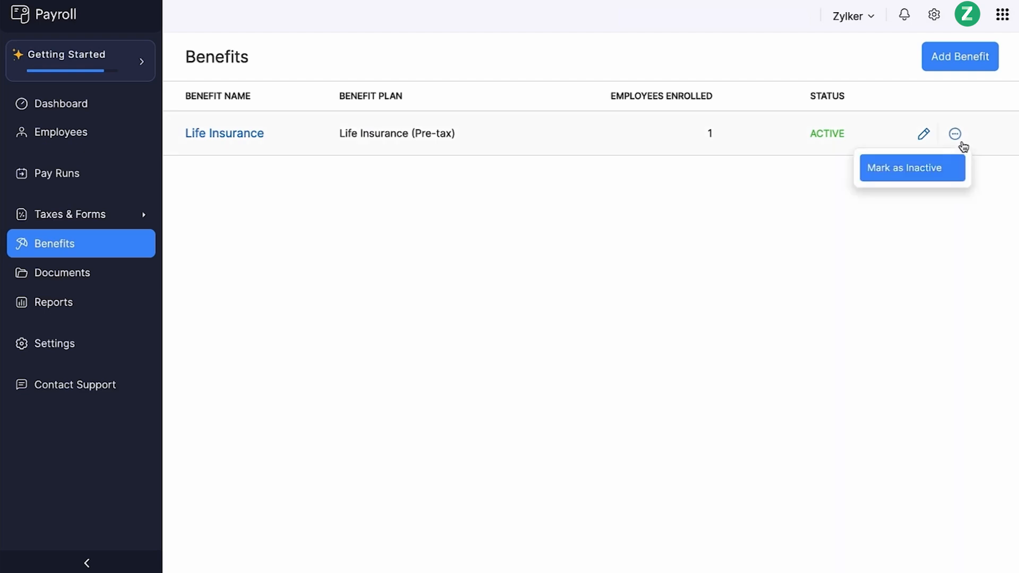
click(760, 203)
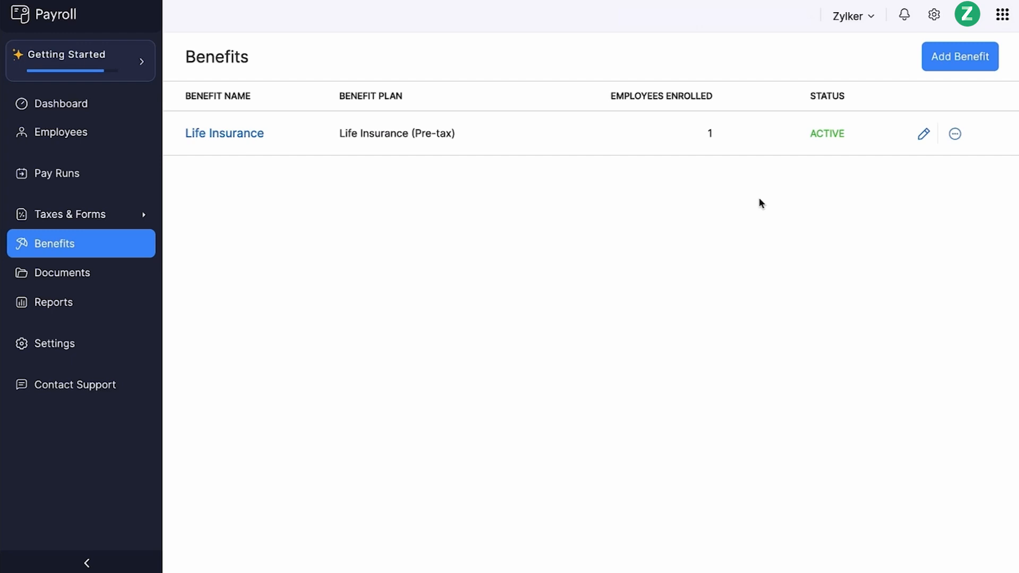
- Remove the employee's enrollment from the Life Insurance benefit, then delete the benefit
click(228, 137)
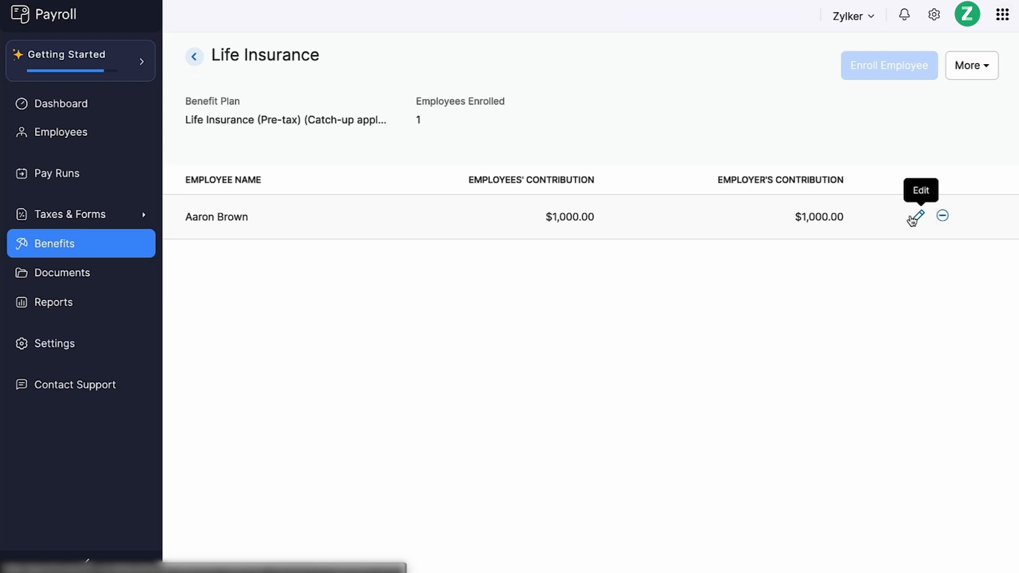
click(944, 217)
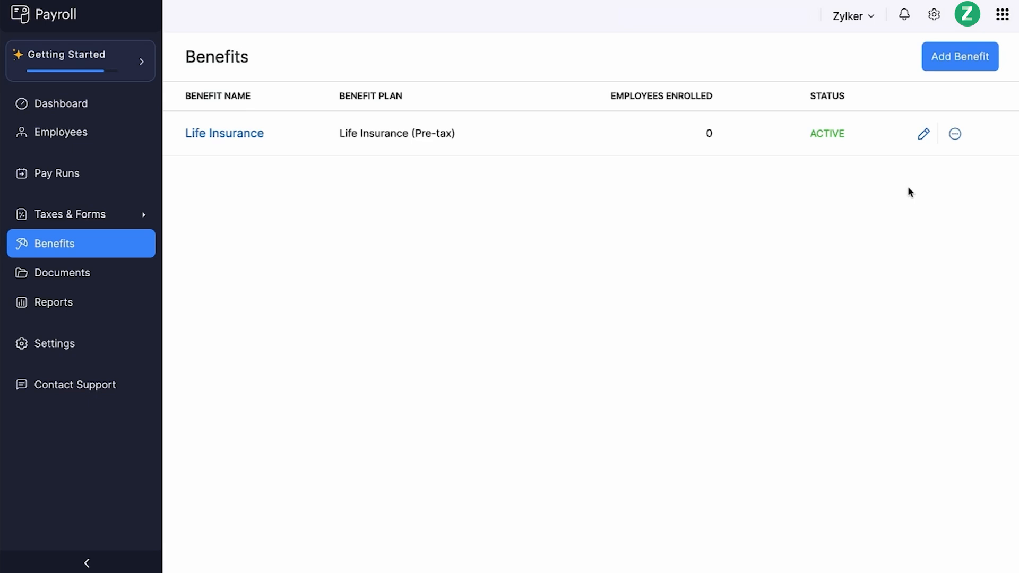
click(956, 136)
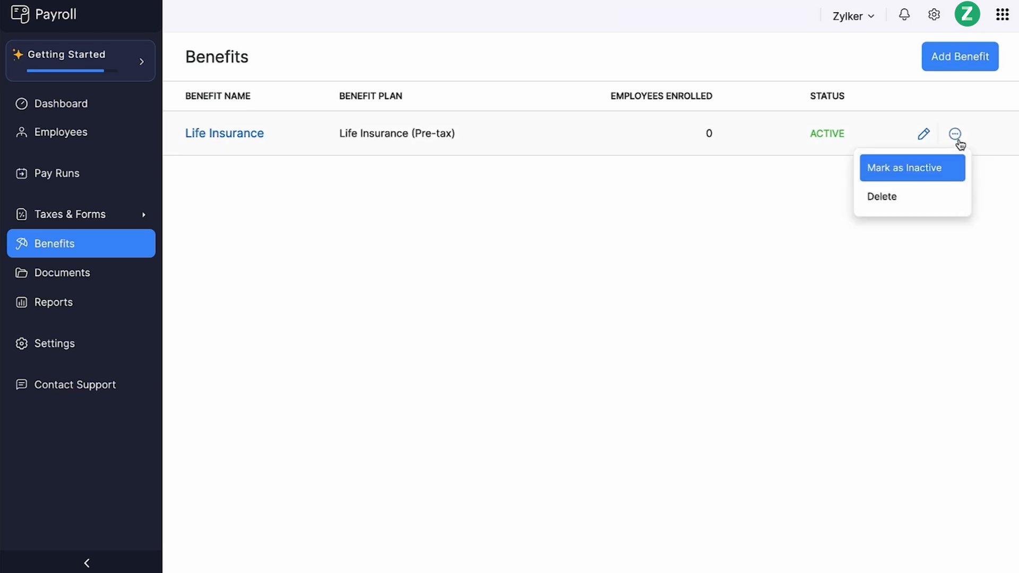
click(908, 209)
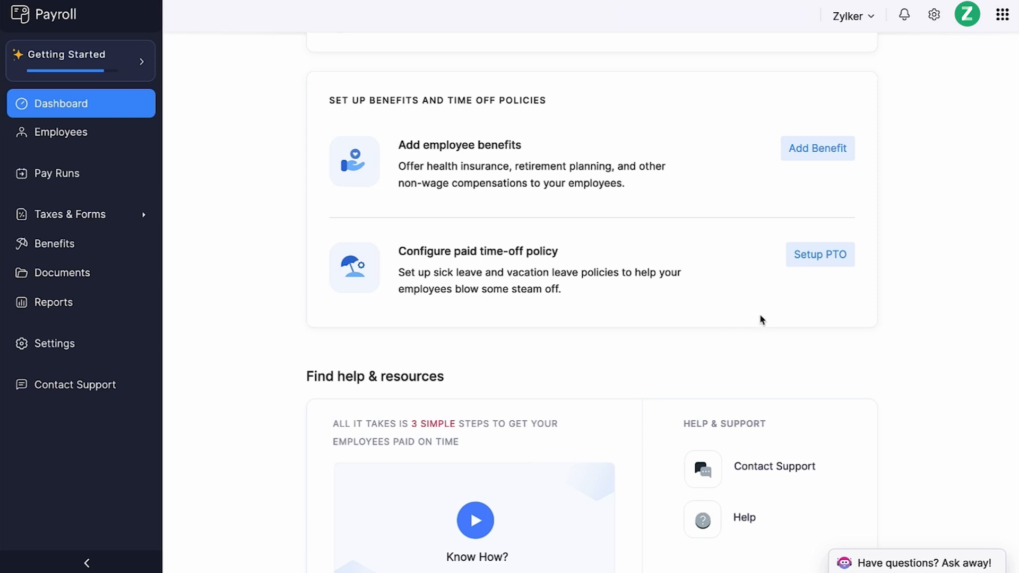
- Configure the California sick leave policy to add 2080:00 hours at the beginning of each year, carrying over unused hours
click(818, 262)
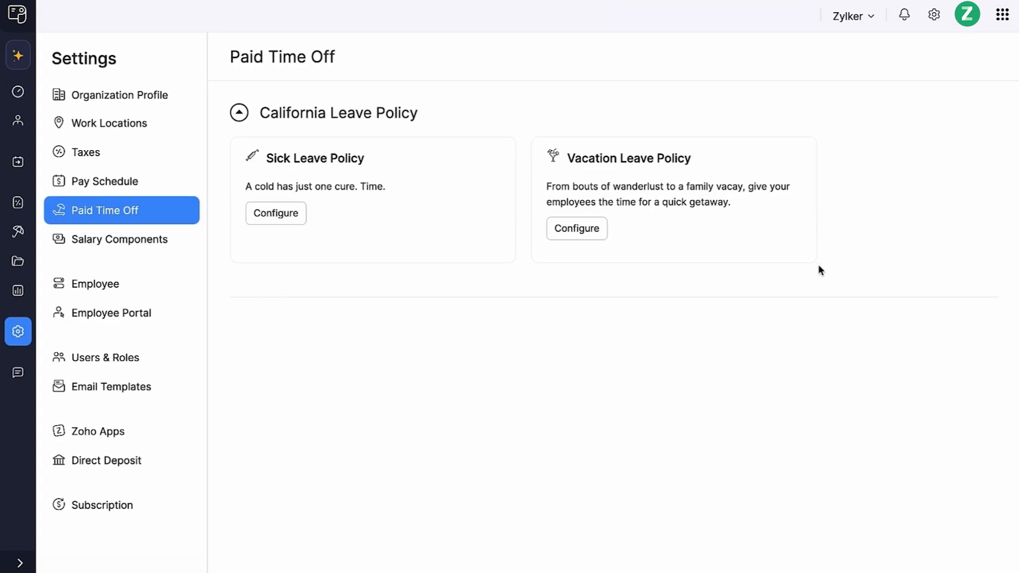
click(299, 222)
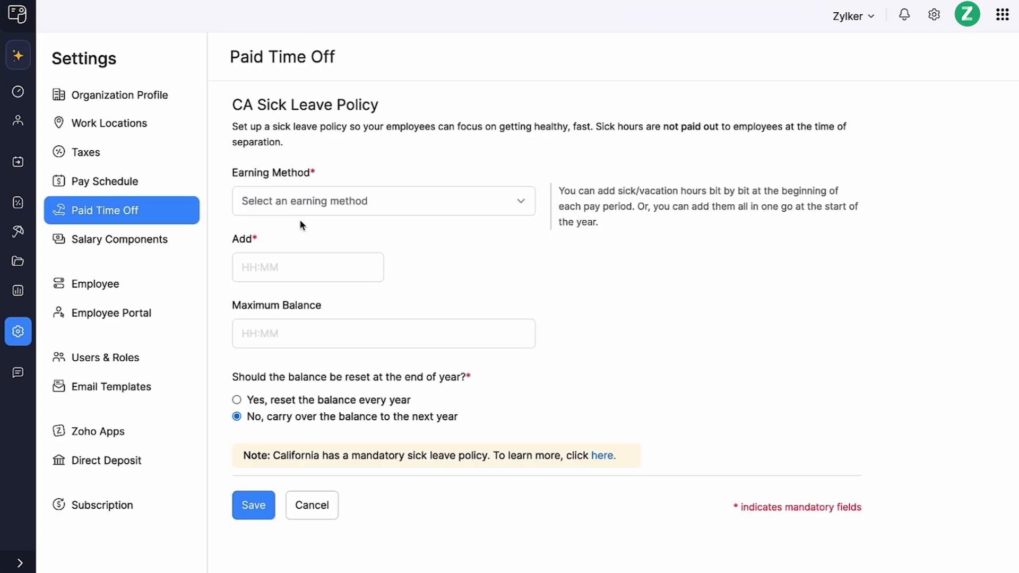
click(301, 204)
click(292, 281)
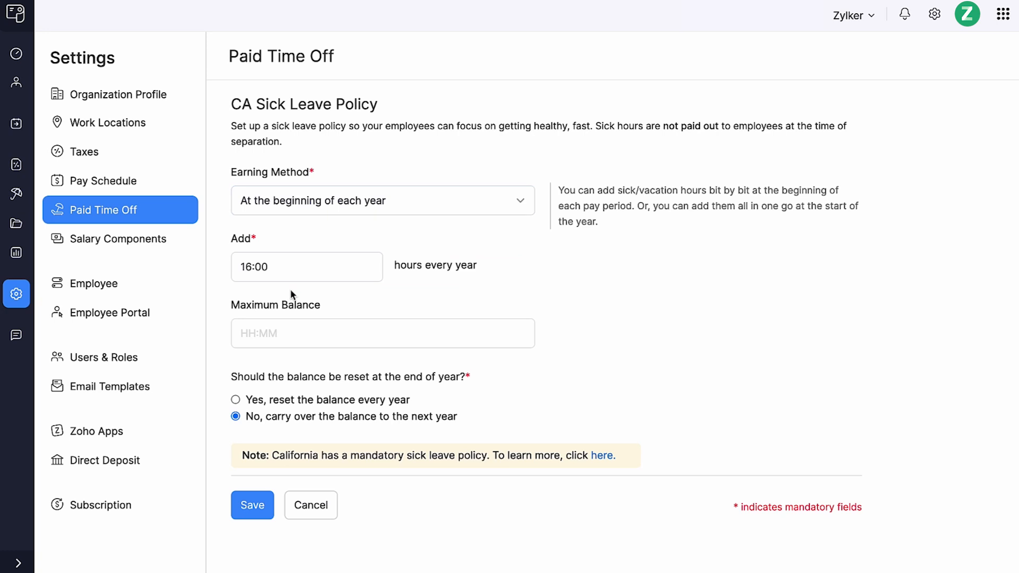
click(271, 276)
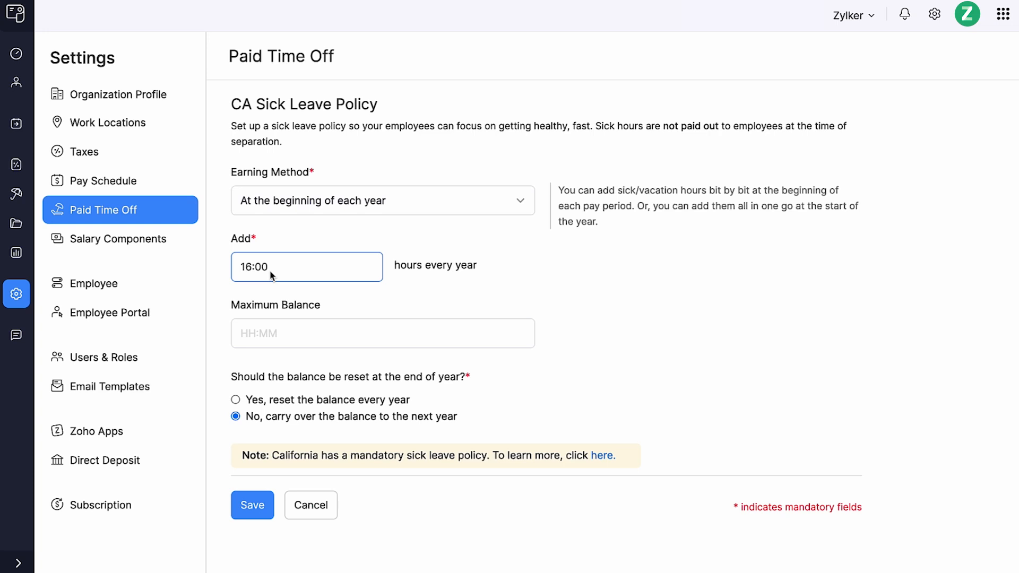
click(274, 333)
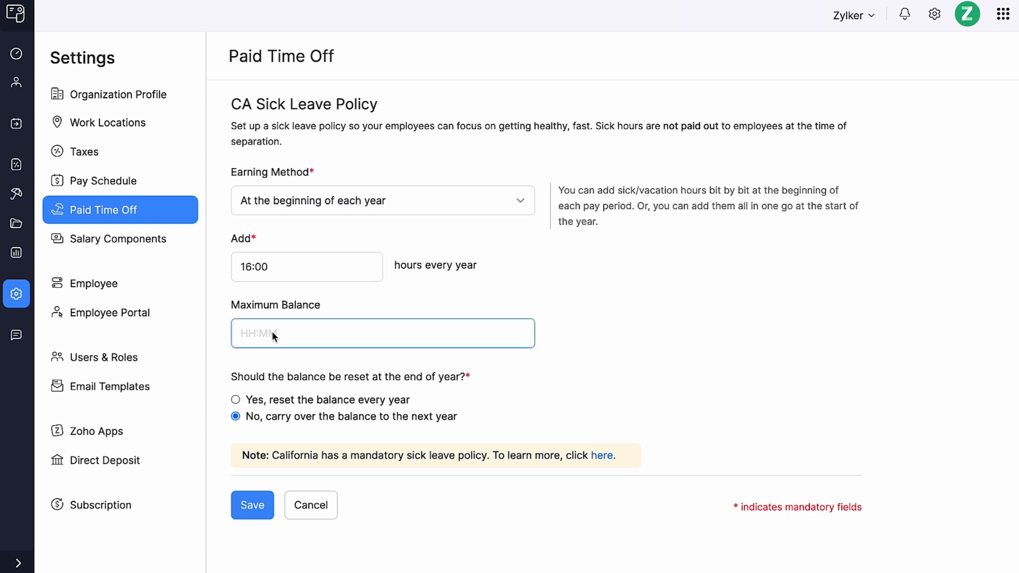
click(259, 511)
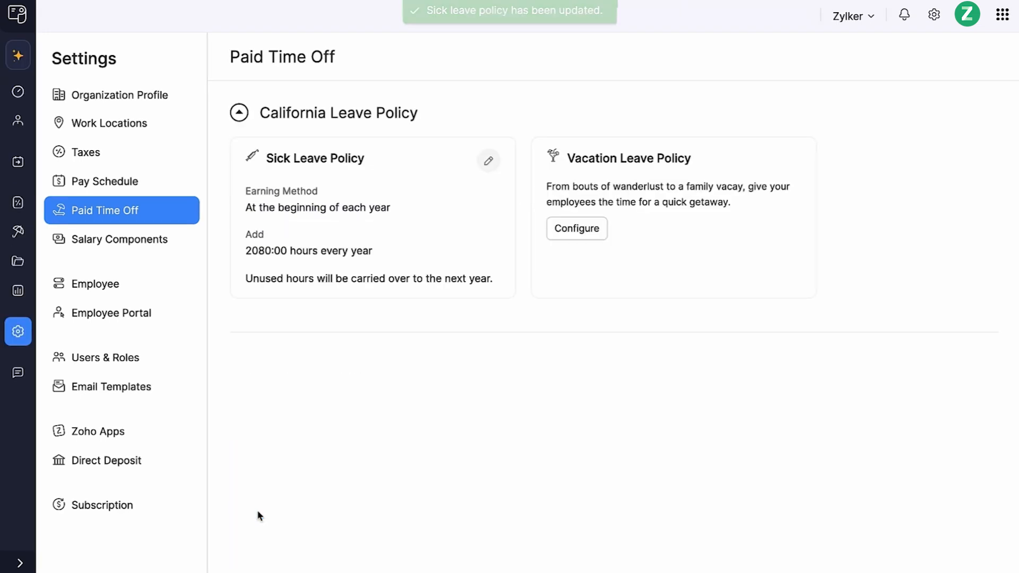
- Configure the California vacation leave policy to add 16:00 hours at the beginning of each year
click(577, 228)
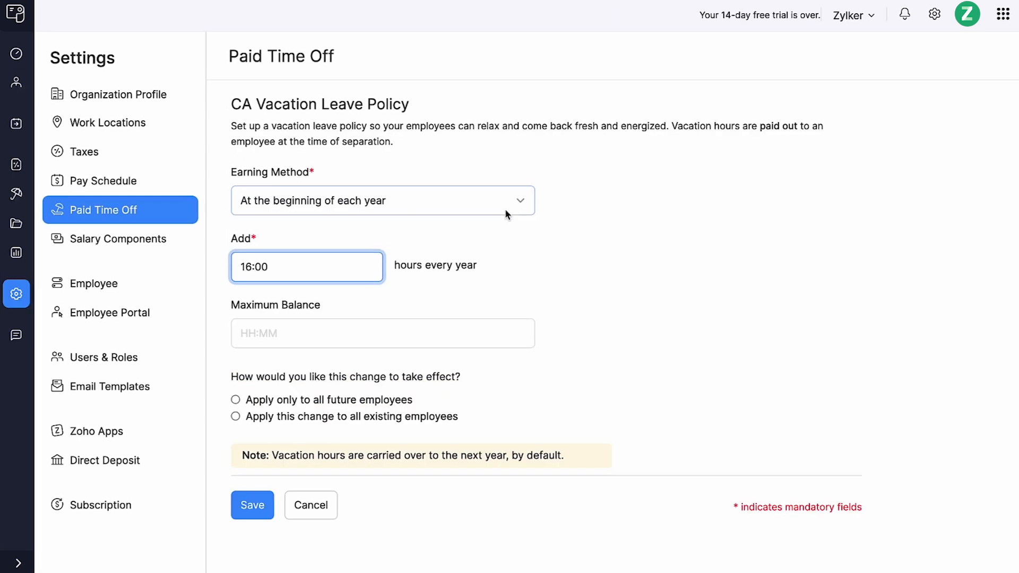
click(510, 207)
click(419, 282)
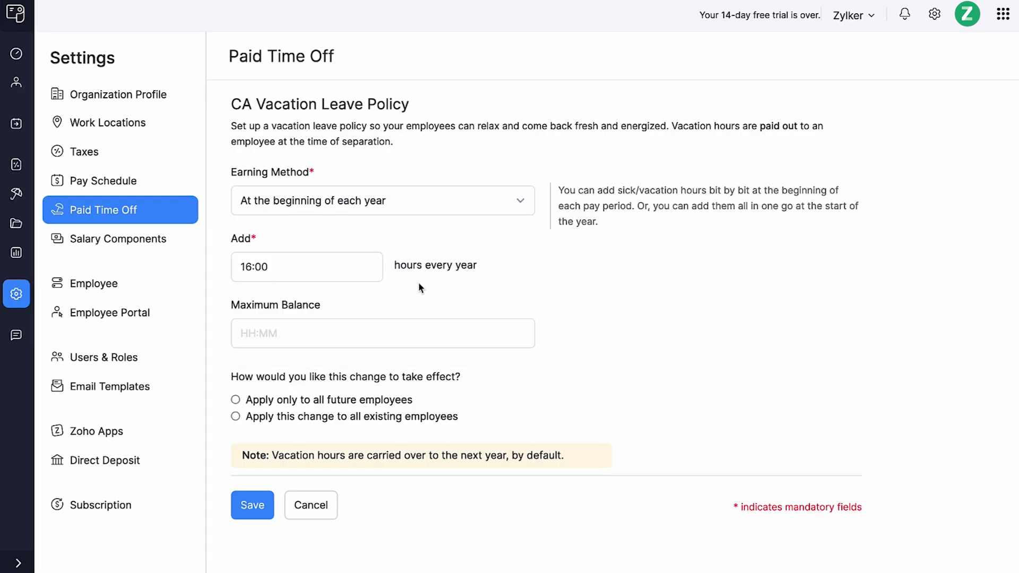
click(333, 272)
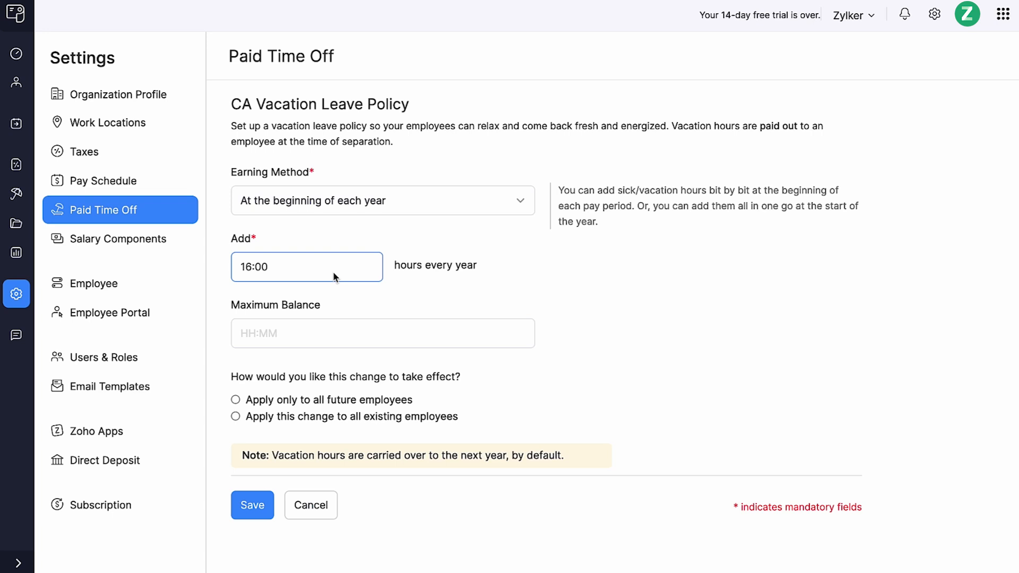
click(345, 338)
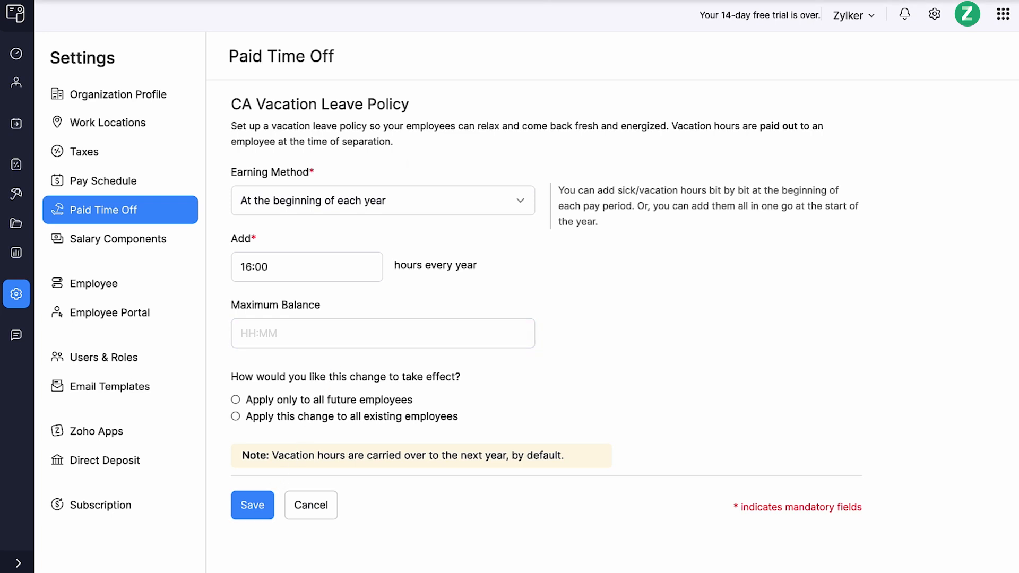
click(252, 504)
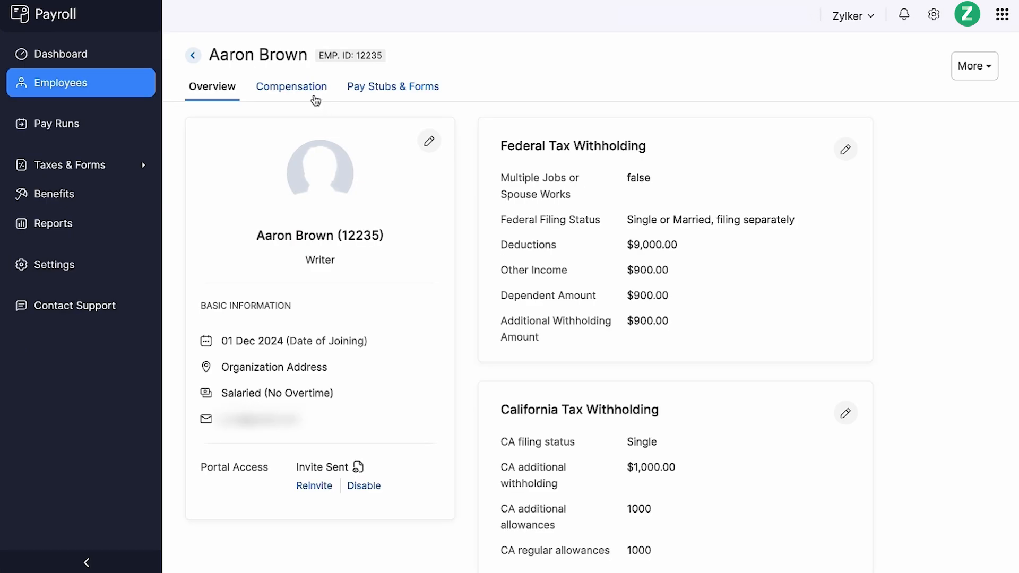
- Add the sick leave policy to the employee's compensation with the default earning settings and zero current balance
click(314, 97)
click(288, 368)
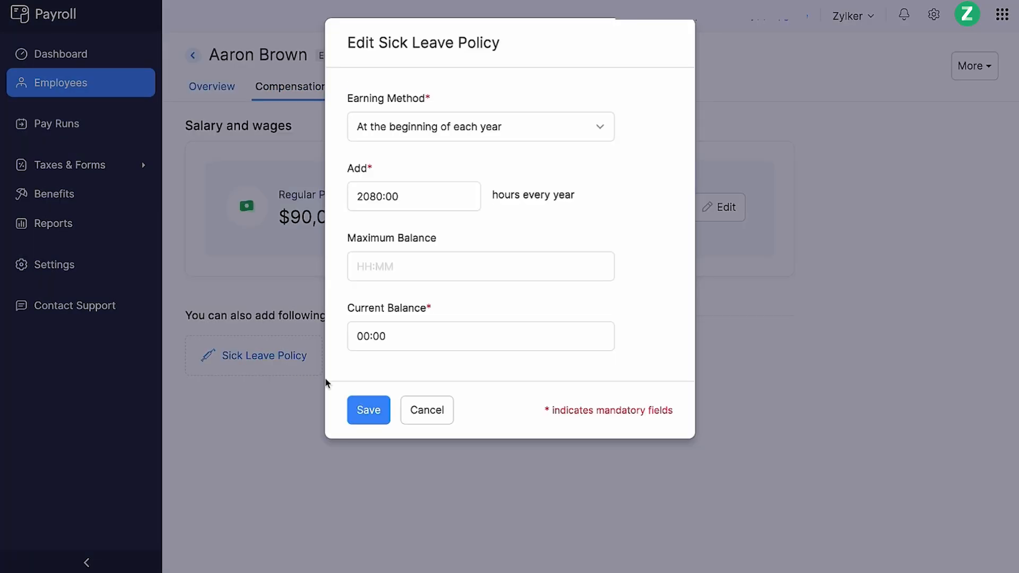
click(369, 408)
scroll(375, 405, down, 1)
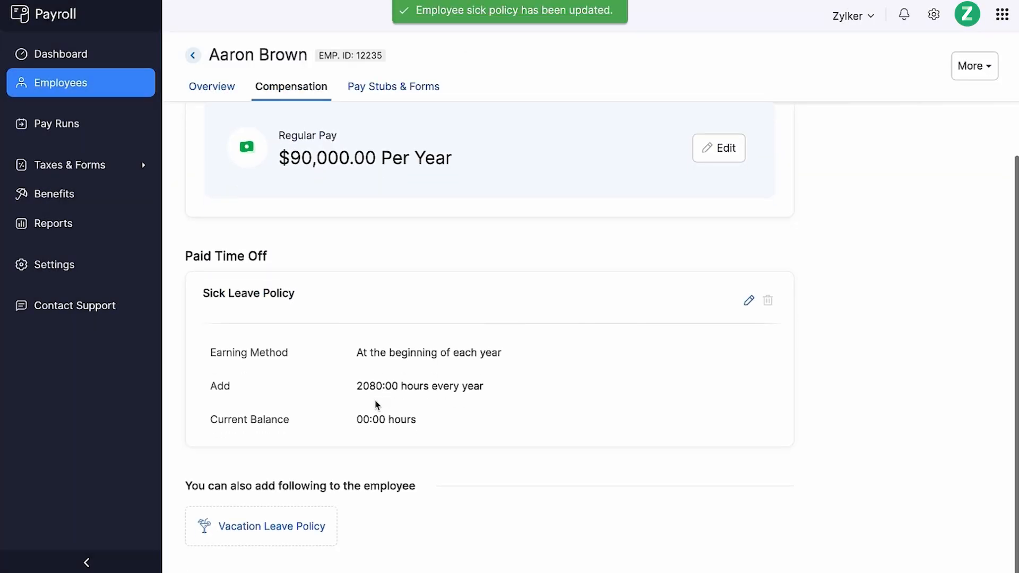
- Add the vacation leave policy to the employee's compensation with its default earning settings
click(275, 531)
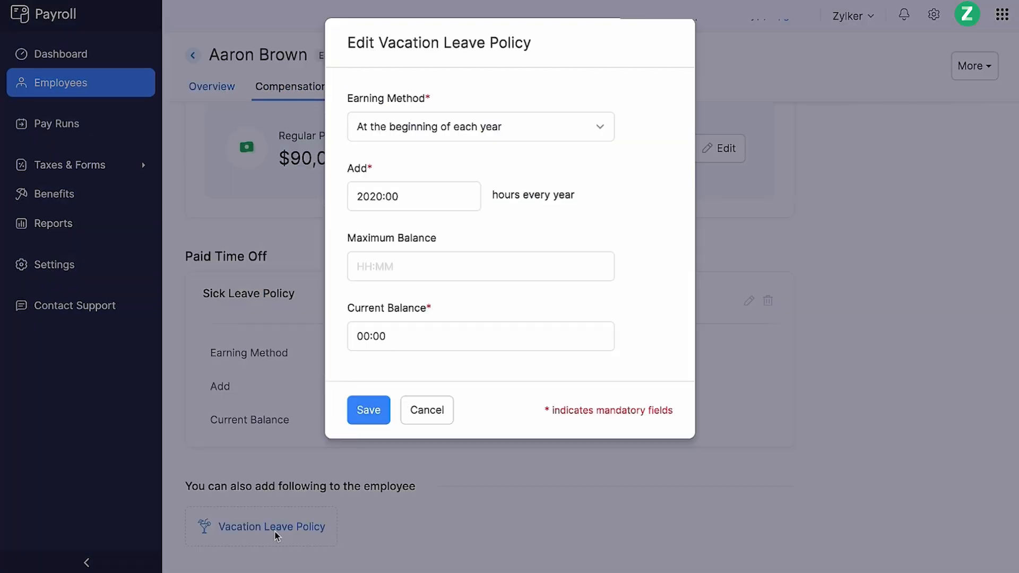
click(378, 417)
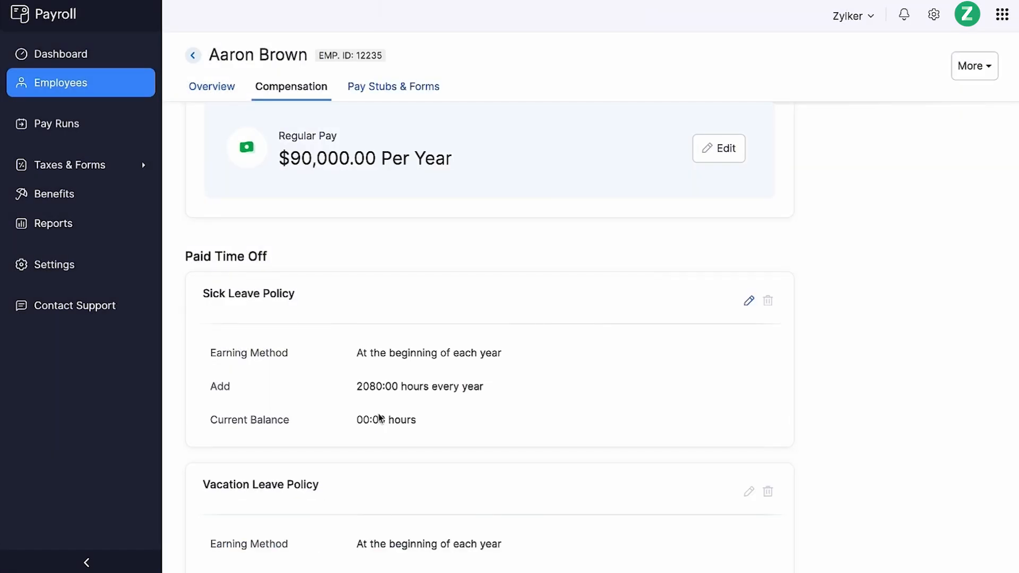
scroll(377, 416, down, 3)
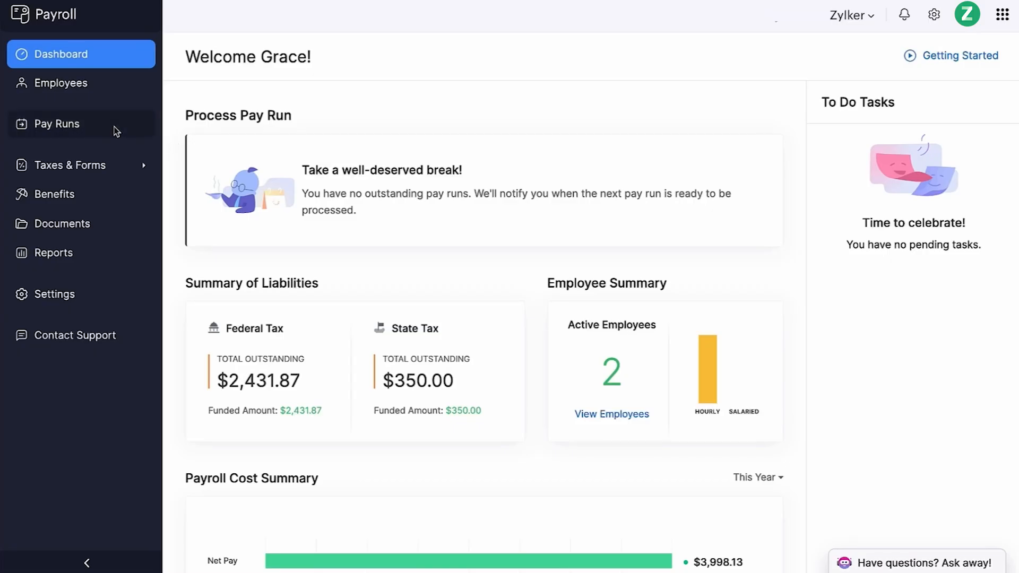
- Process the regular pay run for 10 Nov 2024 – 16 Nov 2024 and approve it with journal entries posted
click(114, 127)
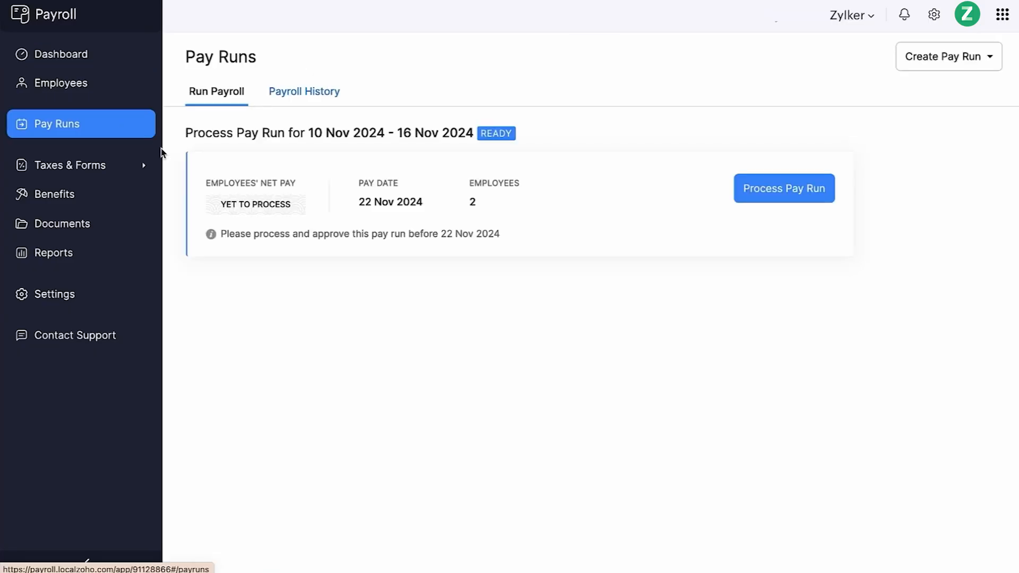
click(745, 197)
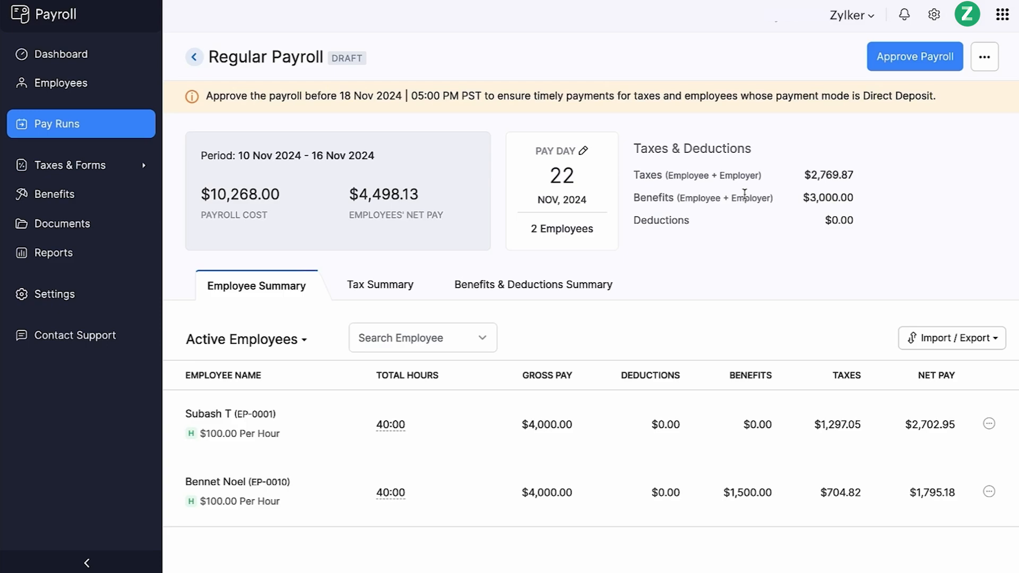
click(951, 66)
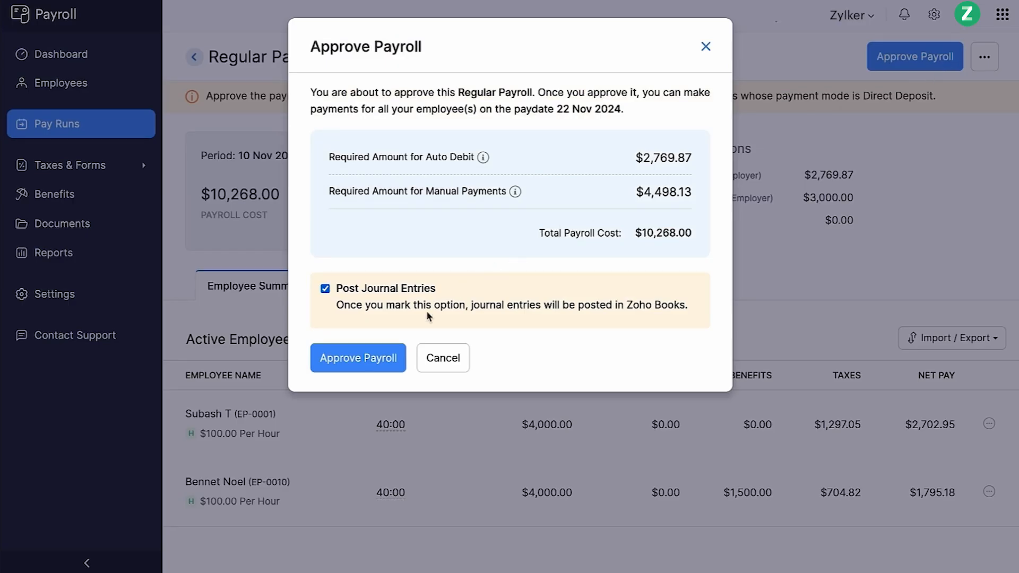
click(372, 358)
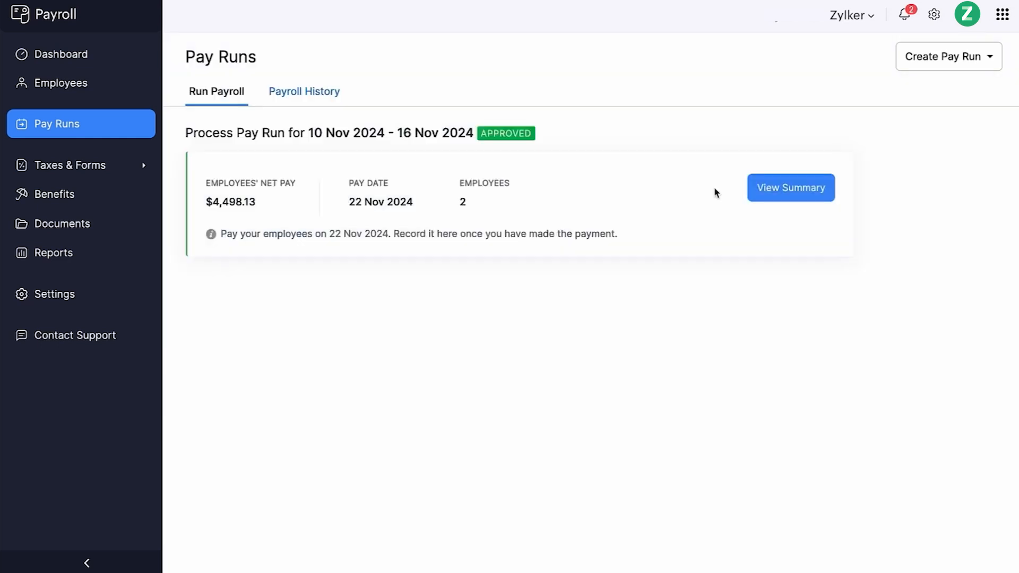
- Mark the approved regular payroll as paid by check through the Zoho Payroll bank account
click(757, 191)
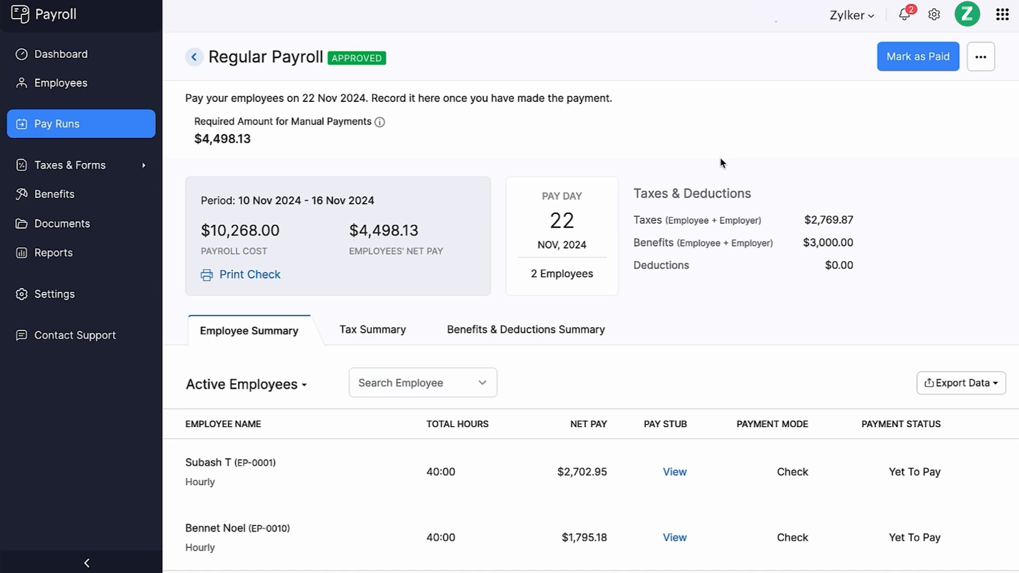
click(897, 64)
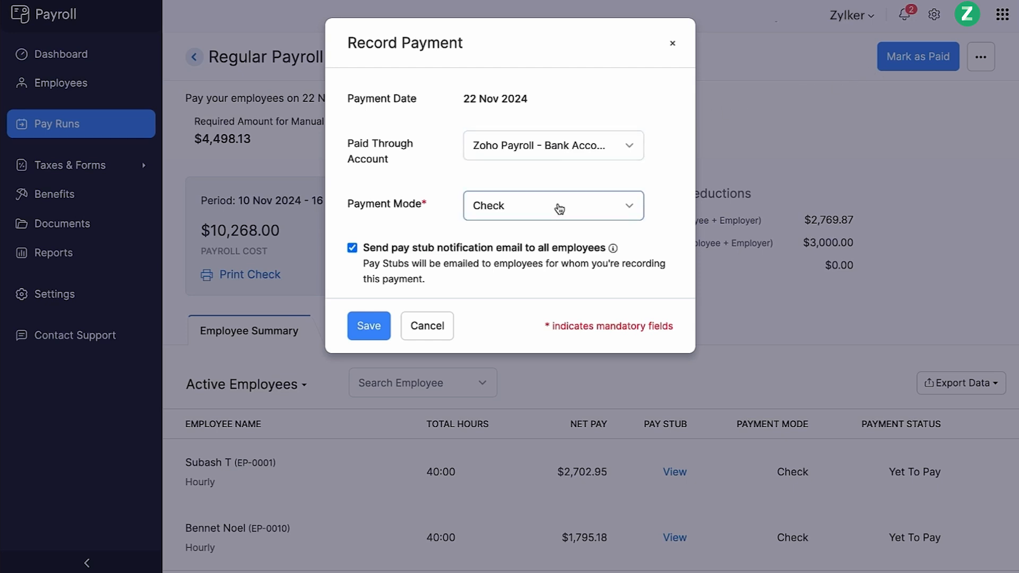
click(377, 334)
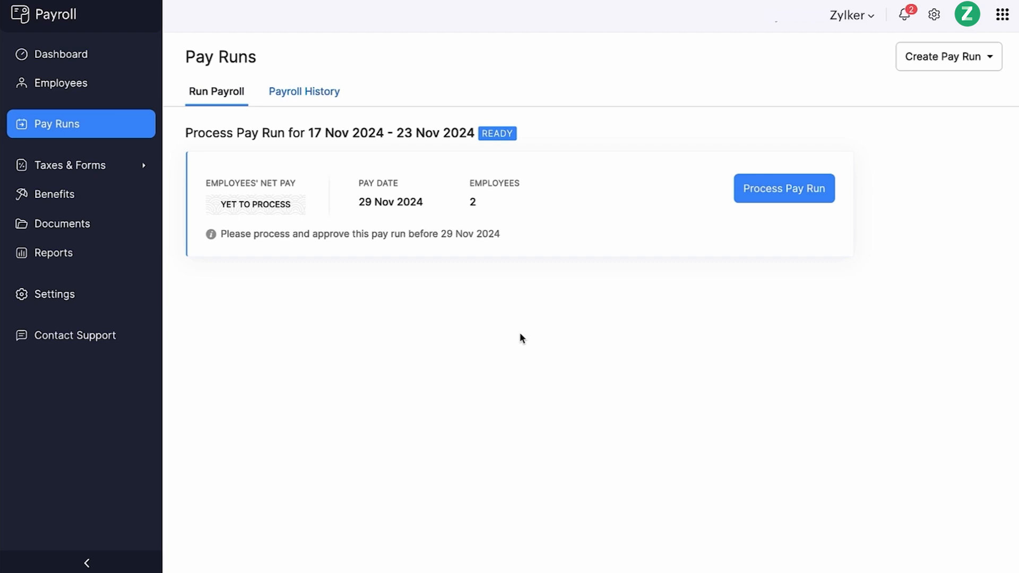
- Start a bonus payroll with a pay period from 01 Nov 2024 to 14 Nov 2024
click(933, 68)
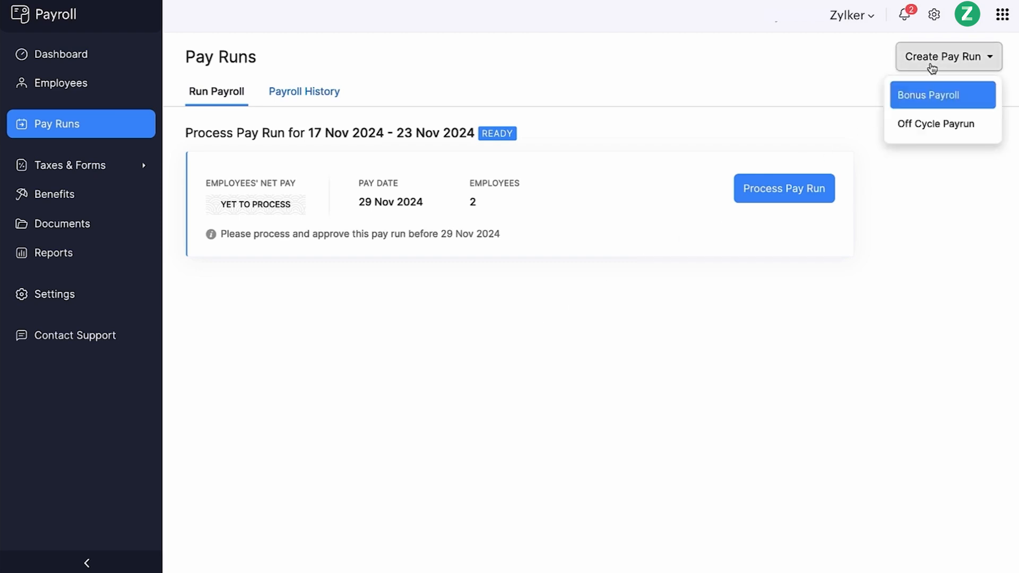
click(903, 99)
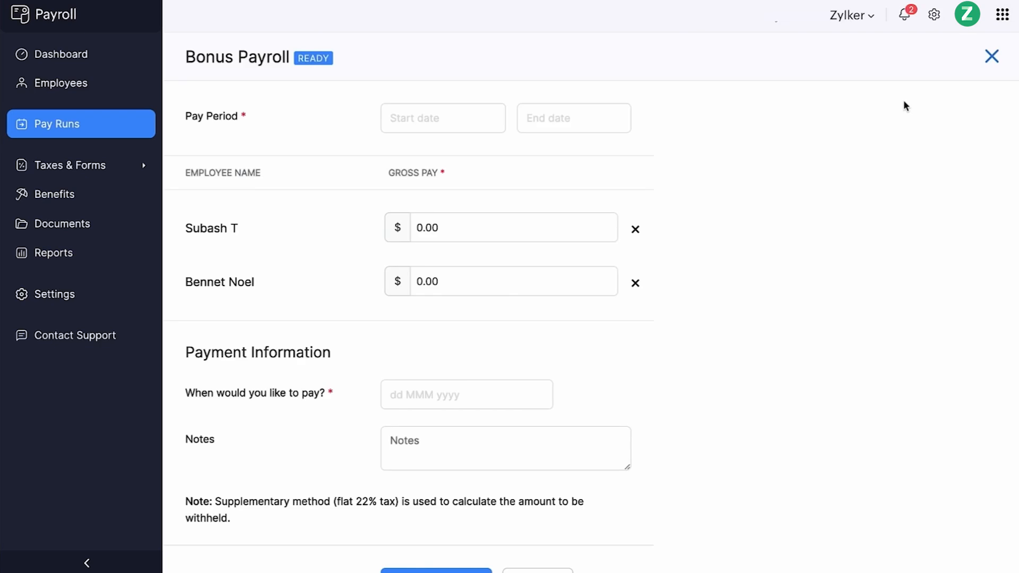
click(494, 119)
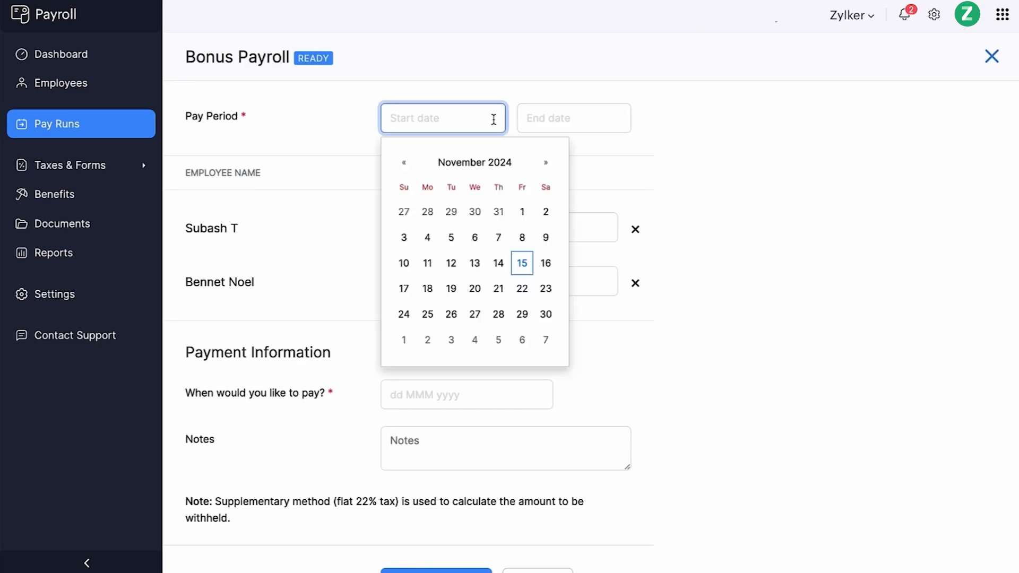
click(521, 211)
click(566, 120)
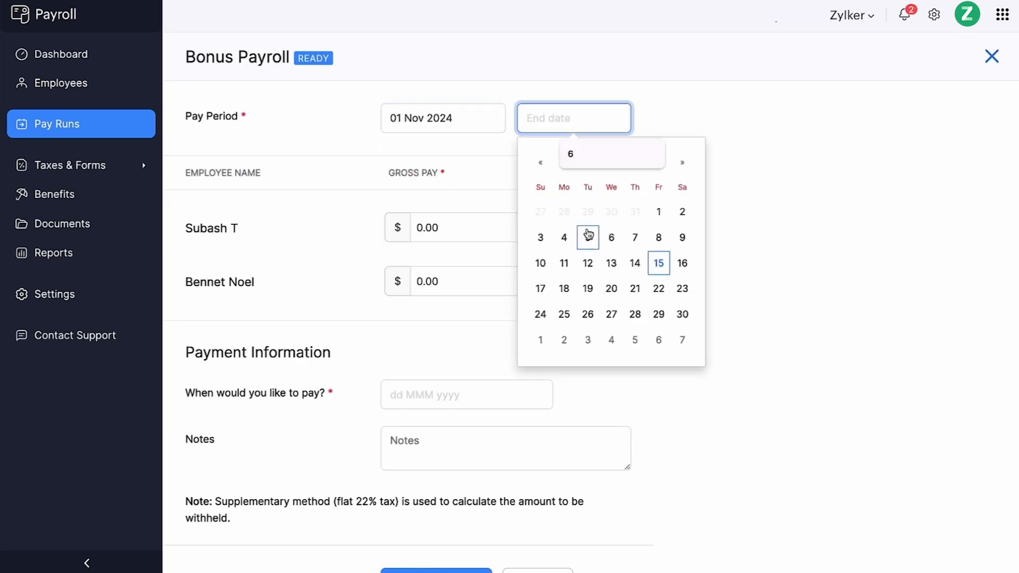
click(630, 262)
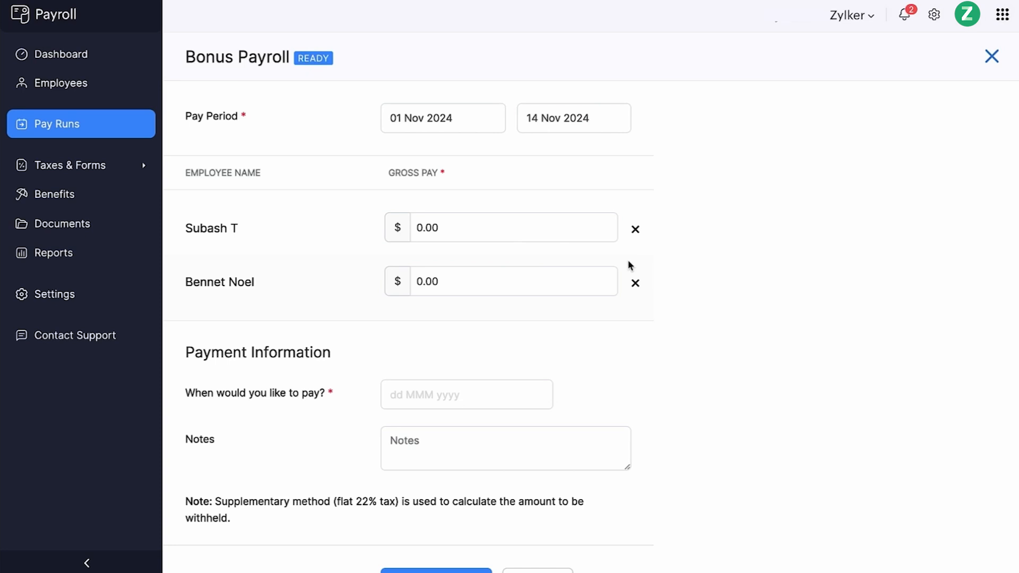
- Enter bonus gross pay of 6000.00 and 9000.00 for the two employees, a pay date of 26 Nov 2024, and continue
click(507, 229)
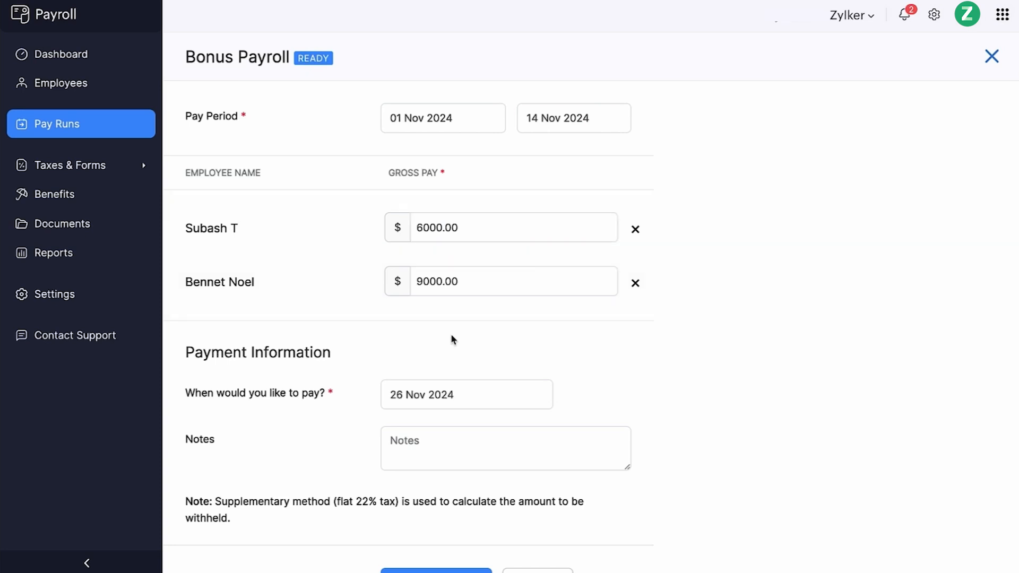
scroll(452, 336, down, 1)
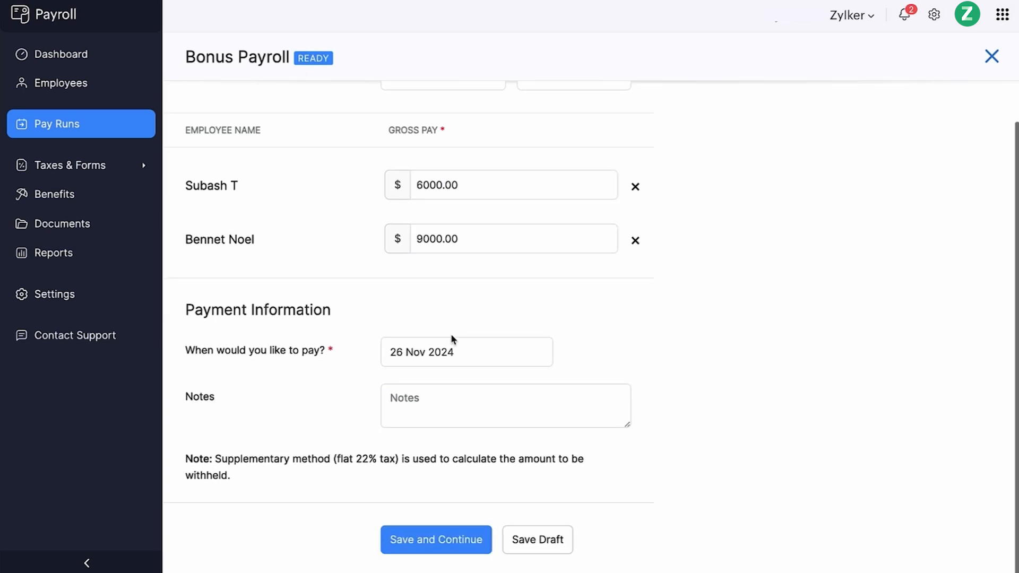
click(447, 542)
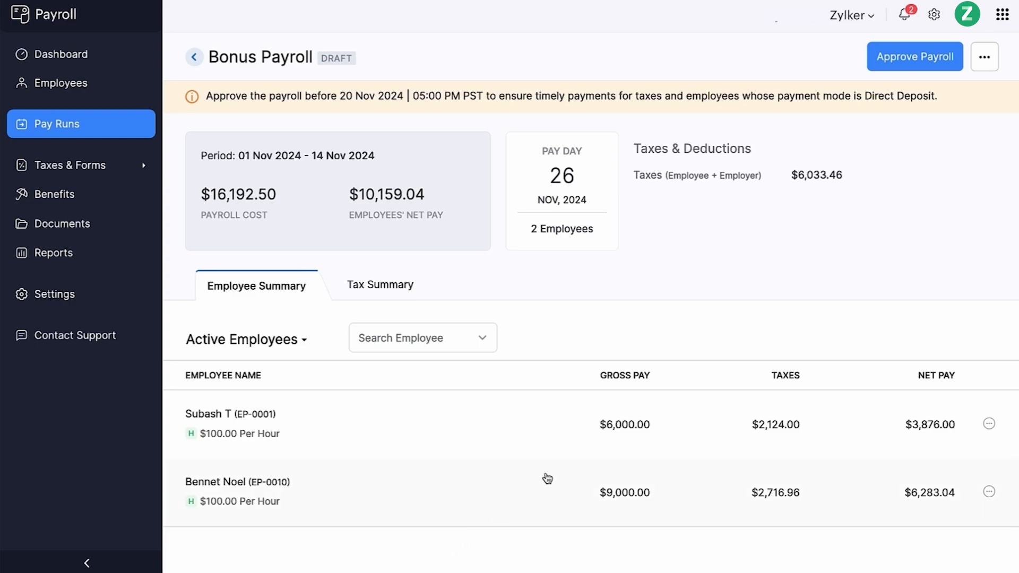
- Approve the bonus payroll and record its payment by check
click(928, 67)
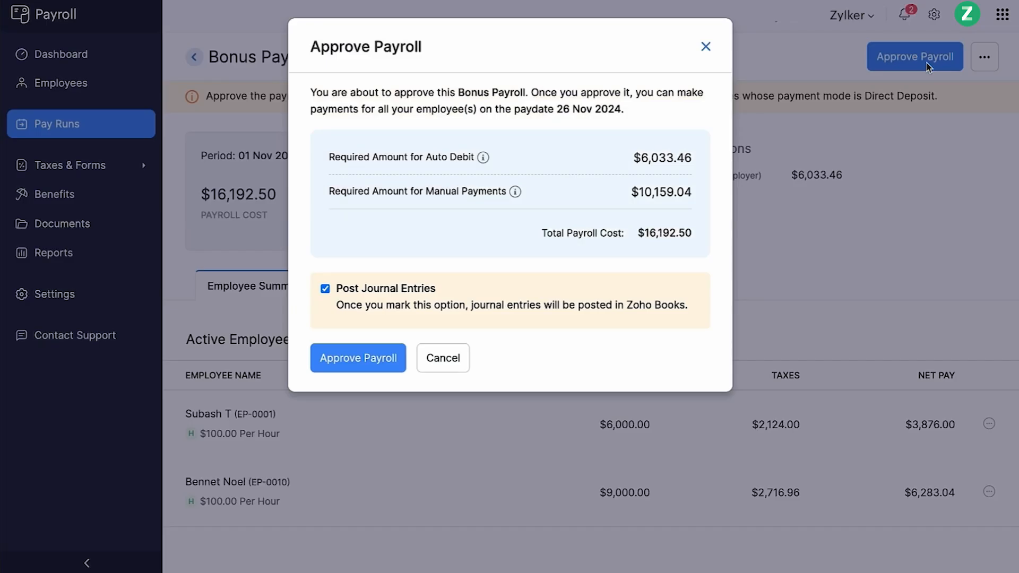
click(380, 363)
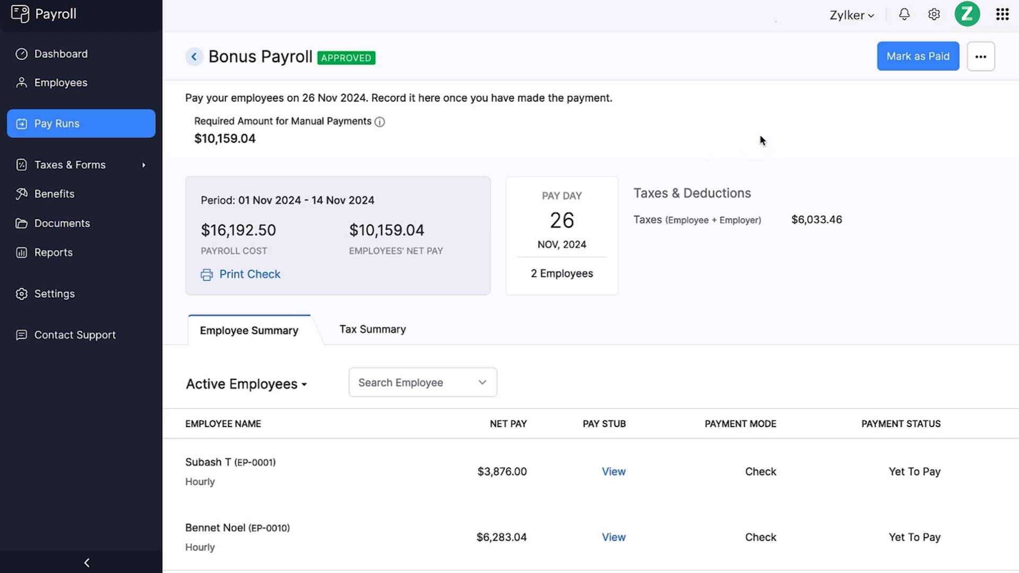
click(888, 66)
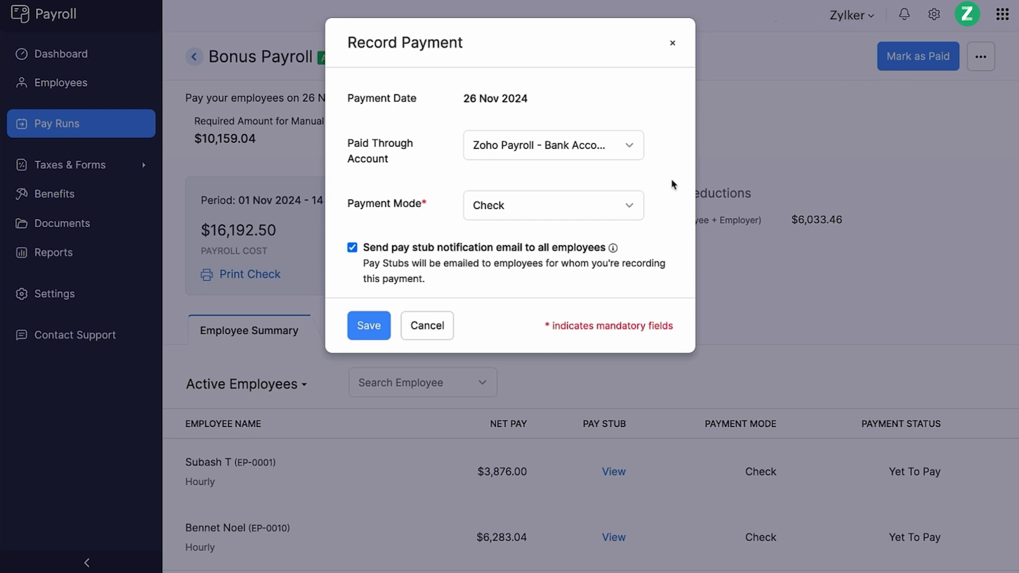
click(379, 328)
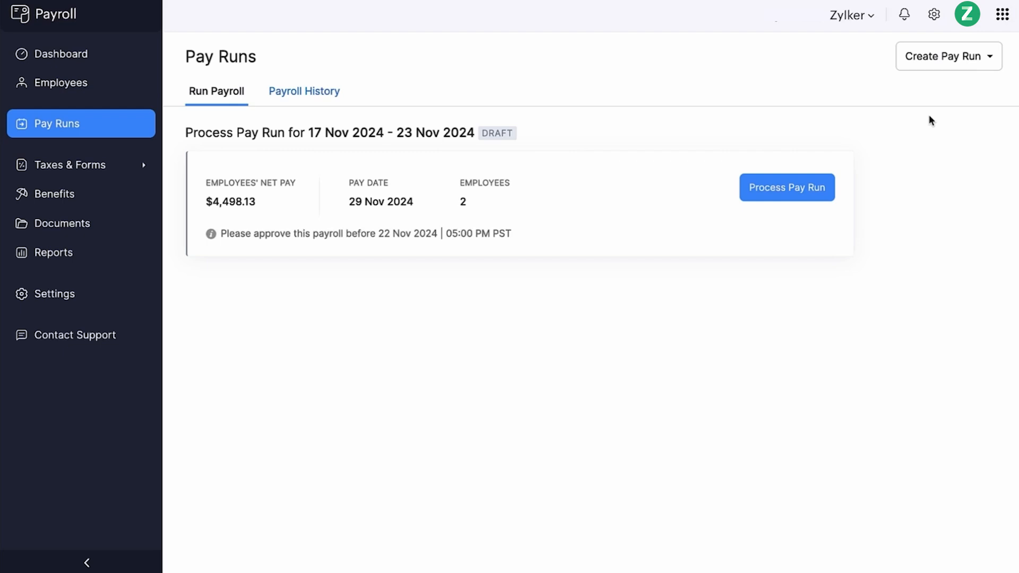
- Create an off-cycle pay run on the Every other week schedule with a pay period starting 13 Nov 2024
click(965, 69)
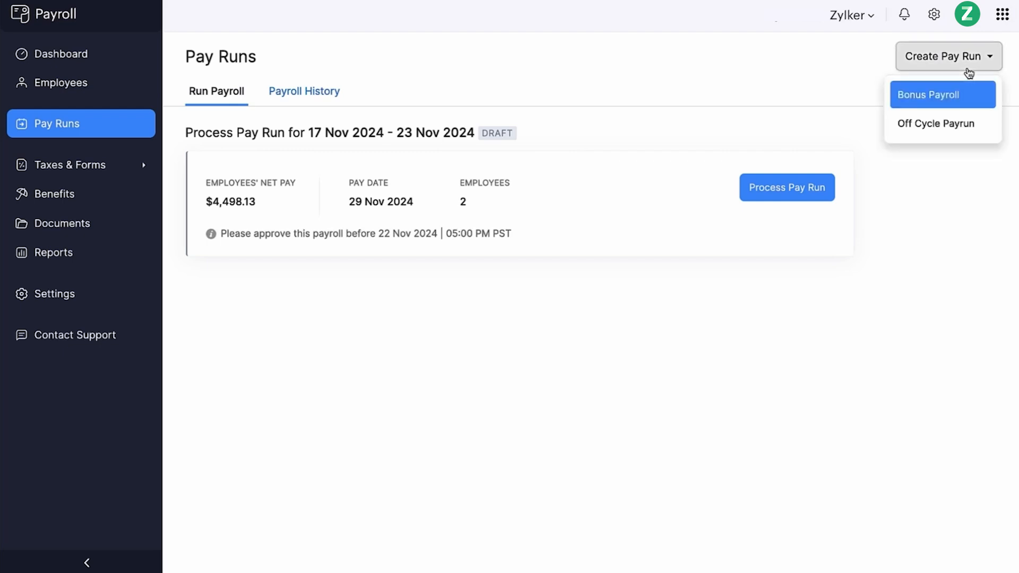
click(924, 127)
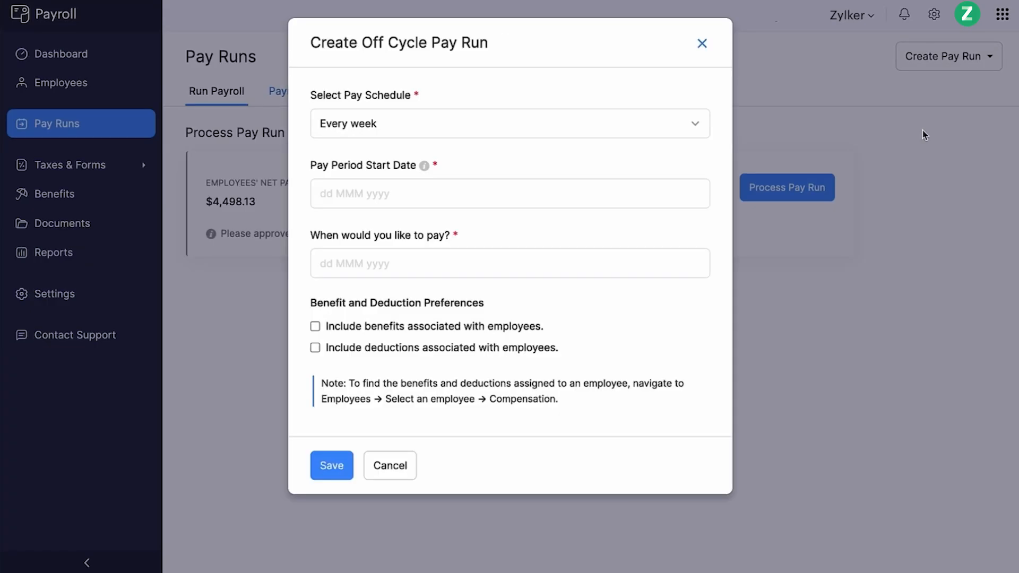
click(633, 122)
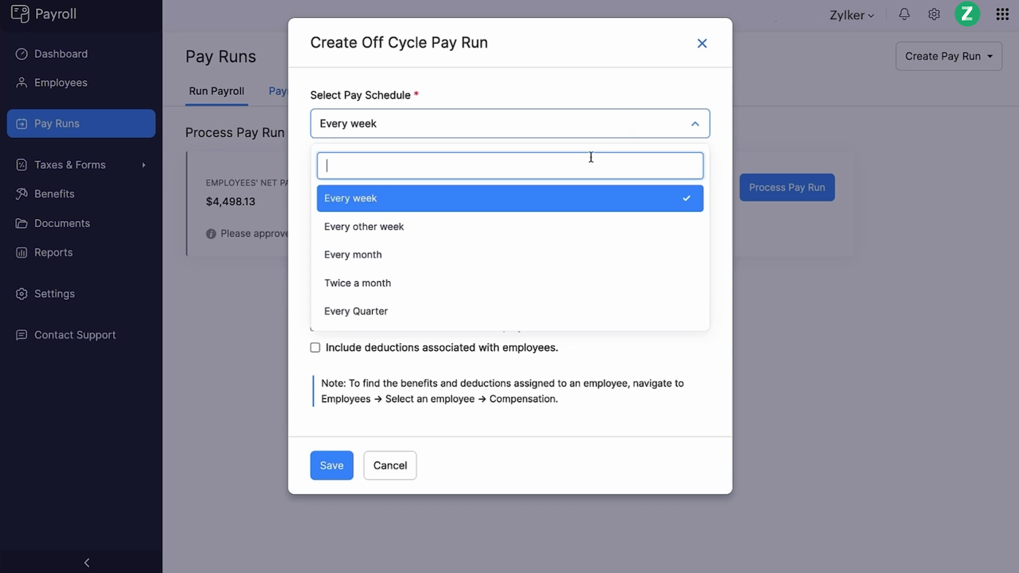
click(518, 232)
click(487, 196)
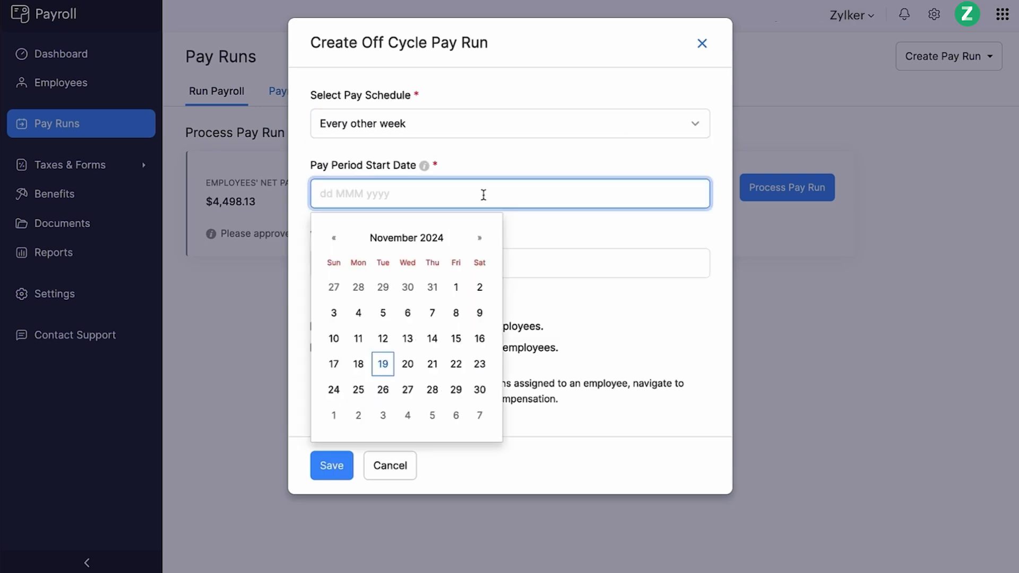
click(402, 335)
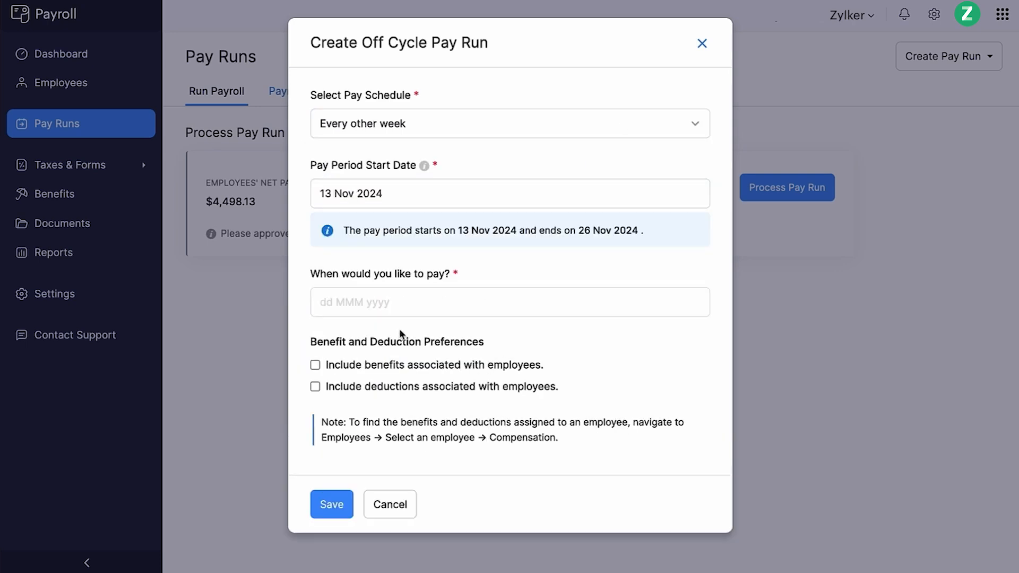
- Set the off-cycle pay date to 27 Nov 2024, include employee benefits and deductions, and save
click(393, 303)
click(406, 236)
click(315, 365)
click(316, 387)
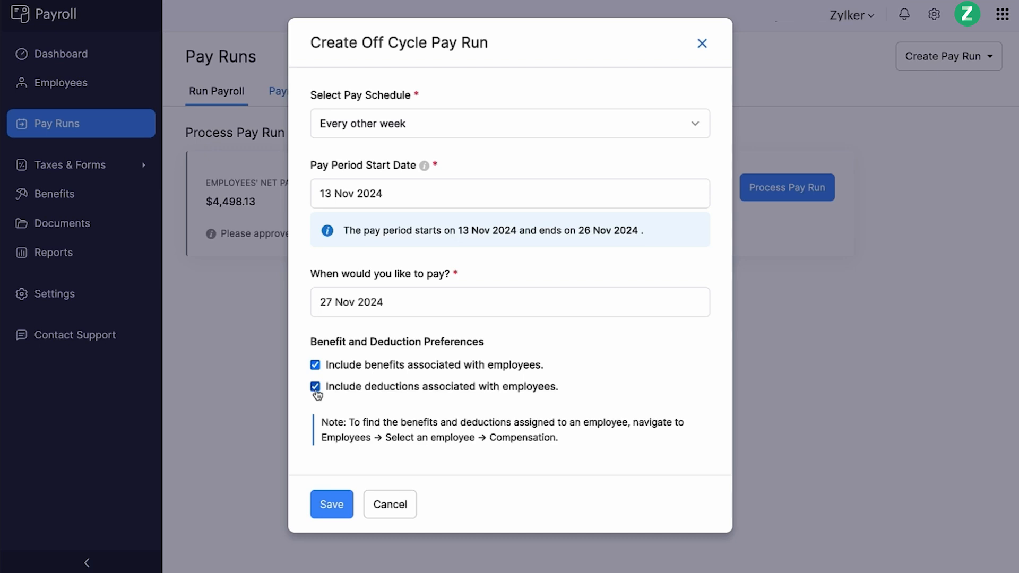
click(332, 507)
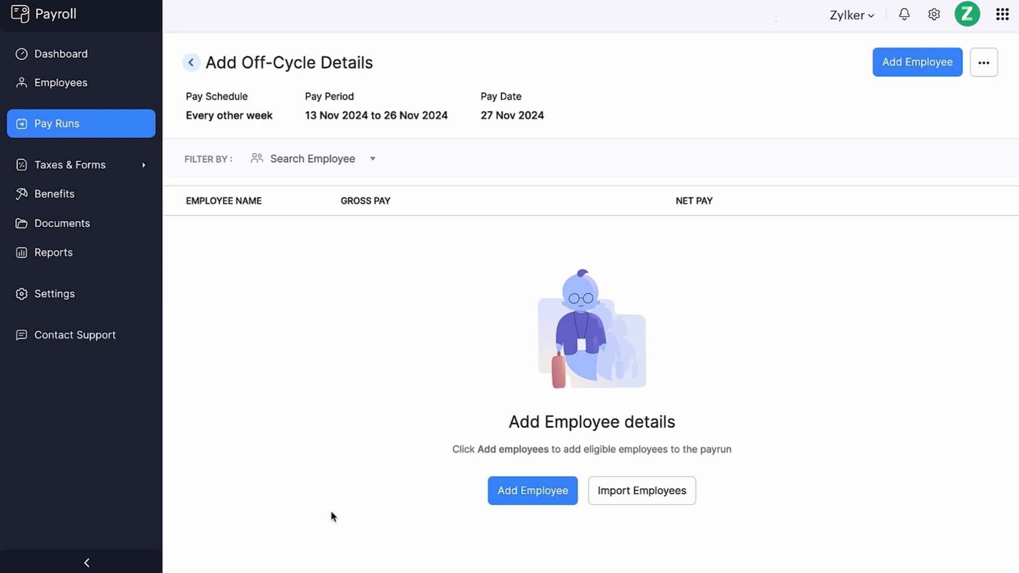
- Add the first employee to the off-cycle run with 09:00 regular hours and 03:00 overtime hours
click(510, 501)
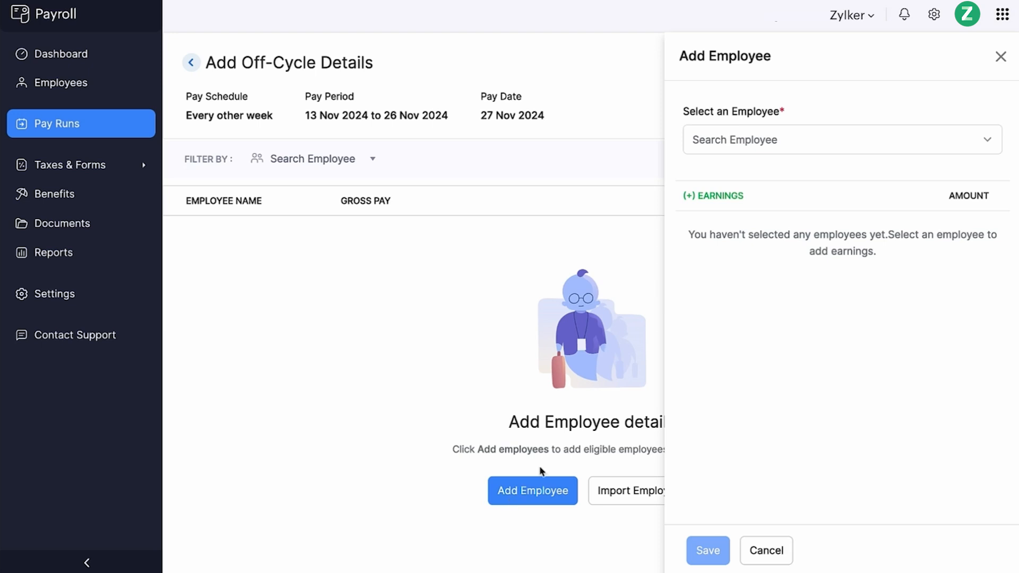
click(749, 148)
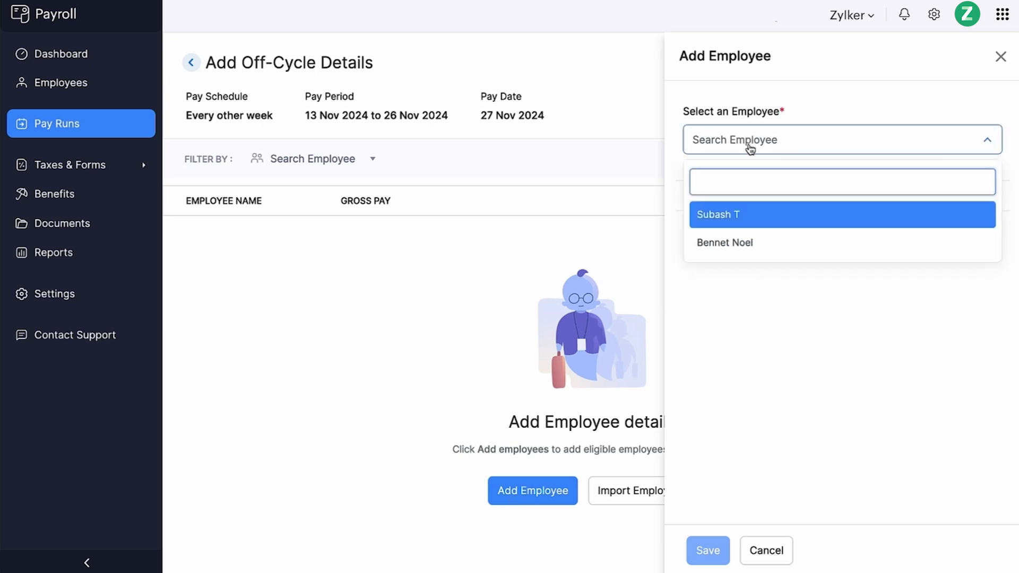
click(736, 214)
click(936, 236)
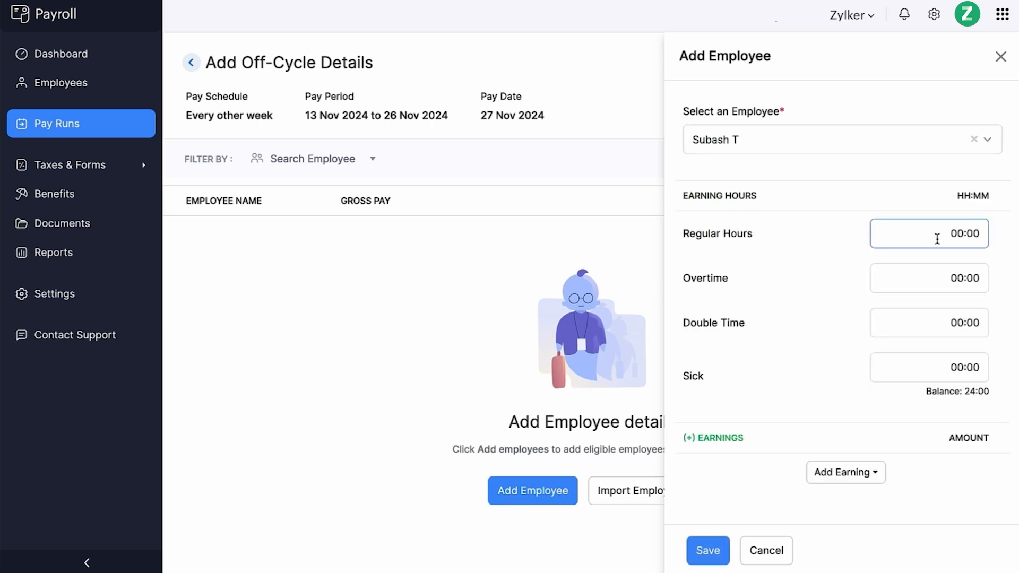
text(9)
click(958, 286)
text(3)
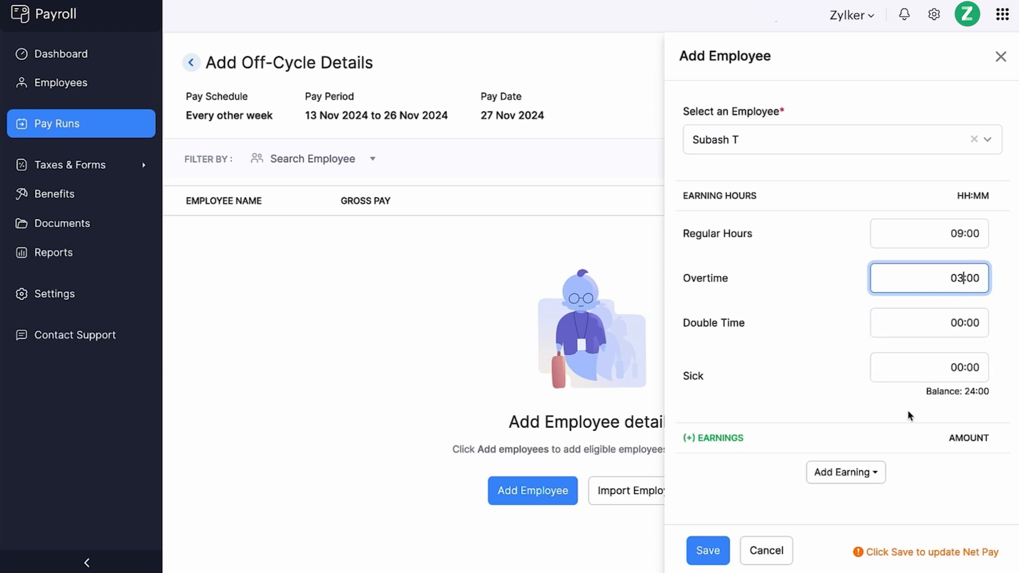
- Add a Bonus earning of 2000 for the employee
click(874, 473)
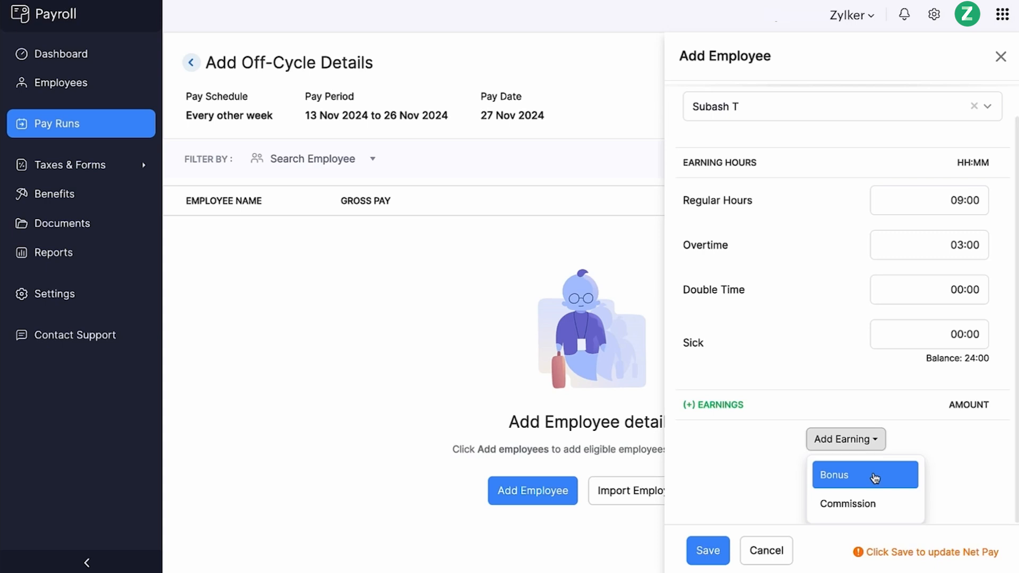
click(874, 476)
click(903, 451)
text(2000)
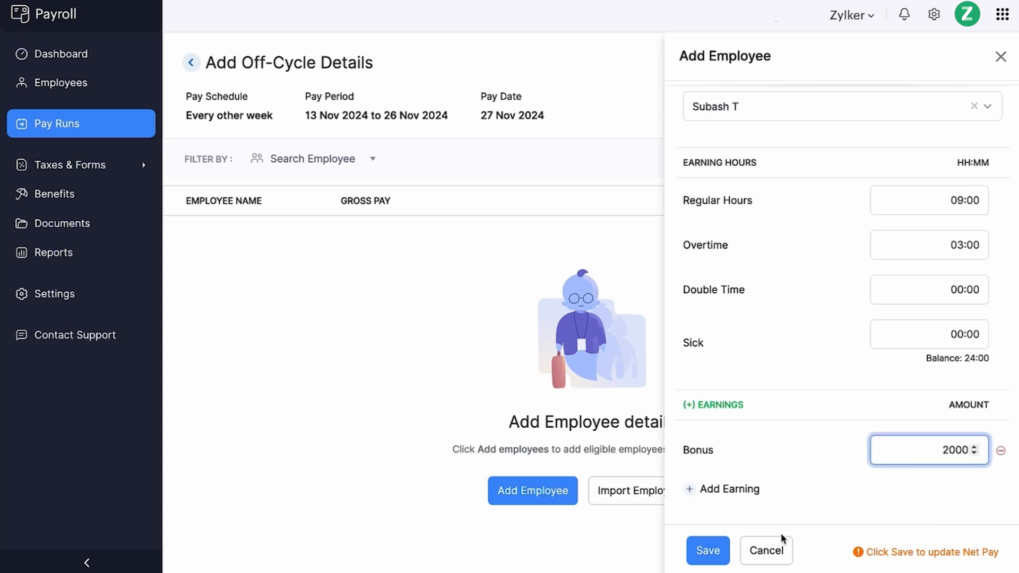
- Save the employee's off-cycle entry, continue to the payroll and approve it with journal entries posted
click(723, 554)
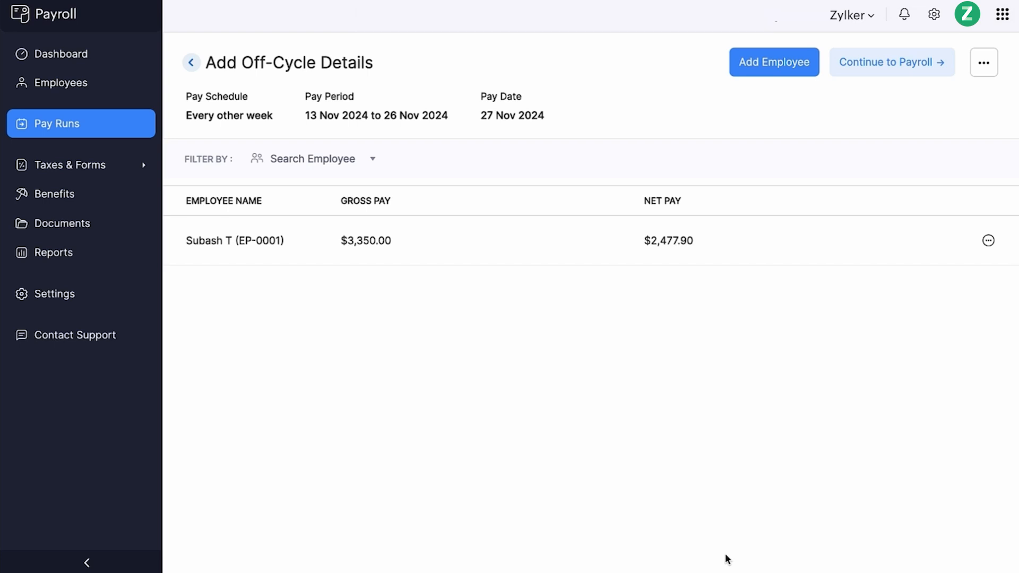
click(864, 66)
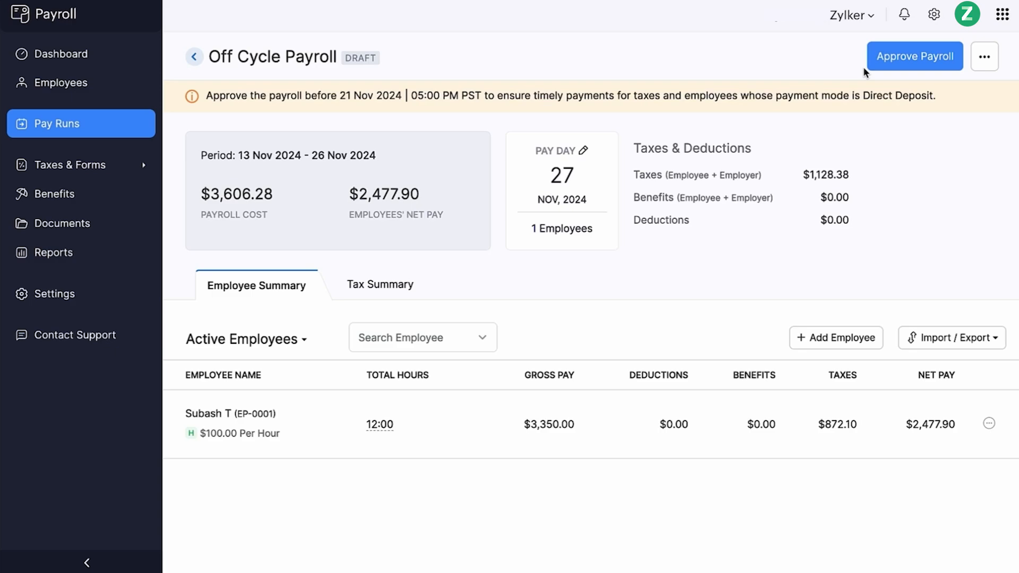
click(882, 64)
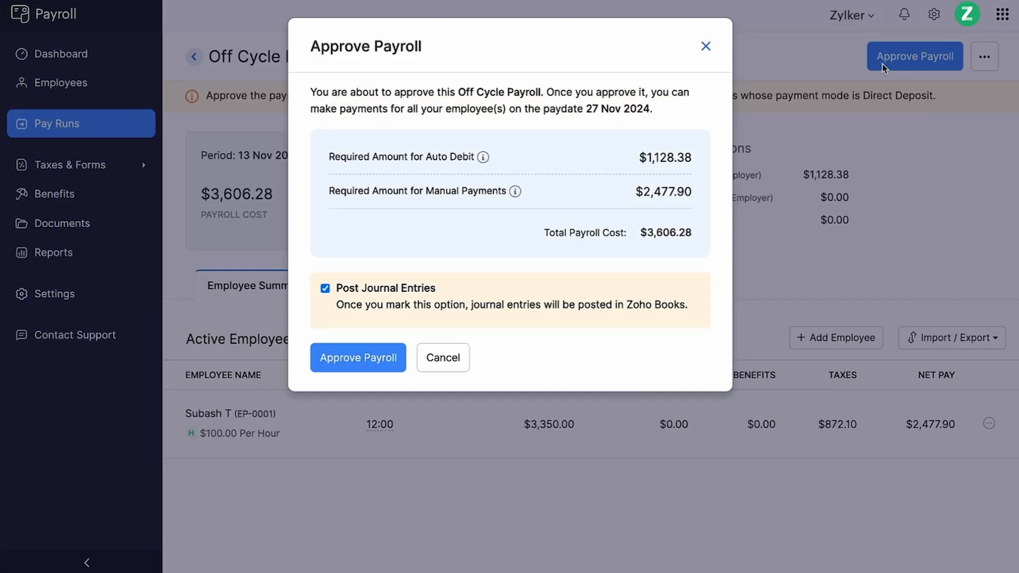
click(334, 362)
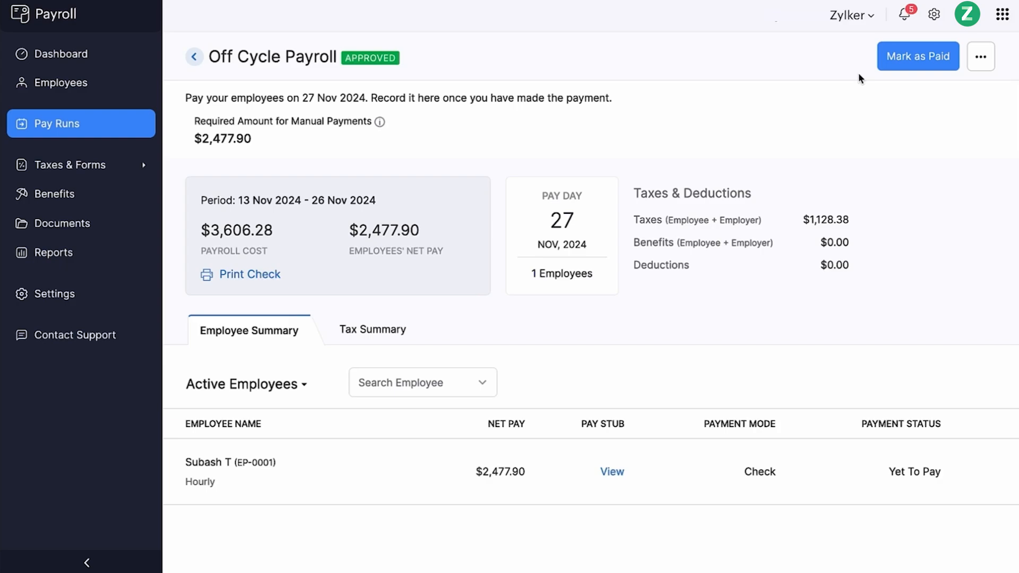
- Record the off-cycle payment as paid by check, sending pay stub notification emails
click(894, 63)
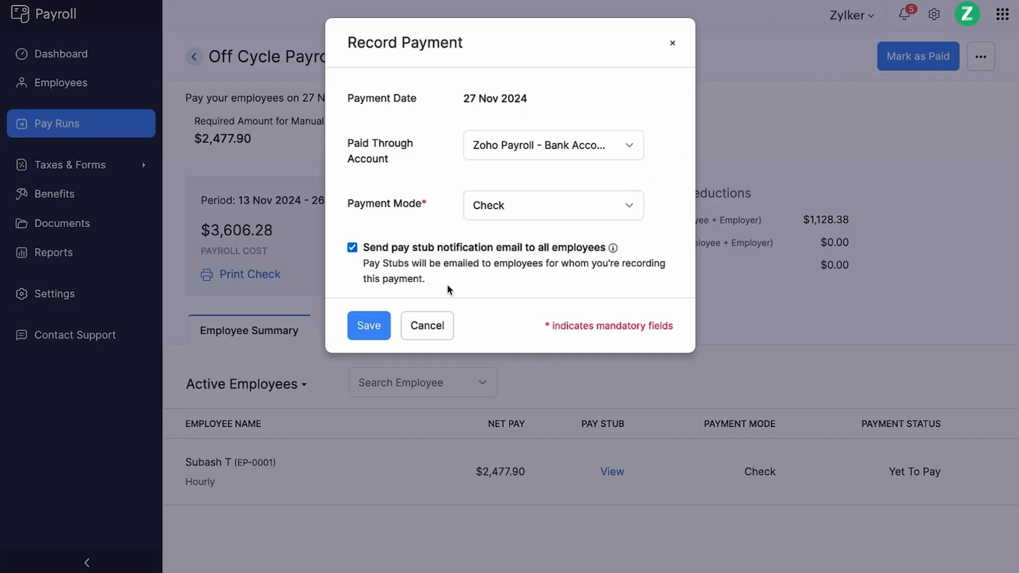
click(371, 325)
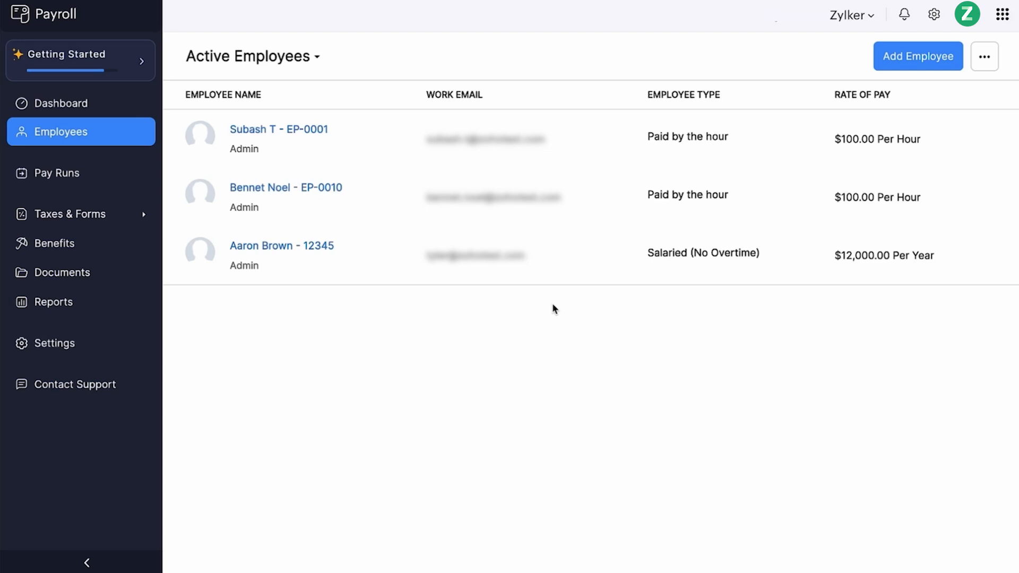
- Open the salaried employee's profile and start terminating them with a last working day of 30 Nov 2024
click(585, 252)
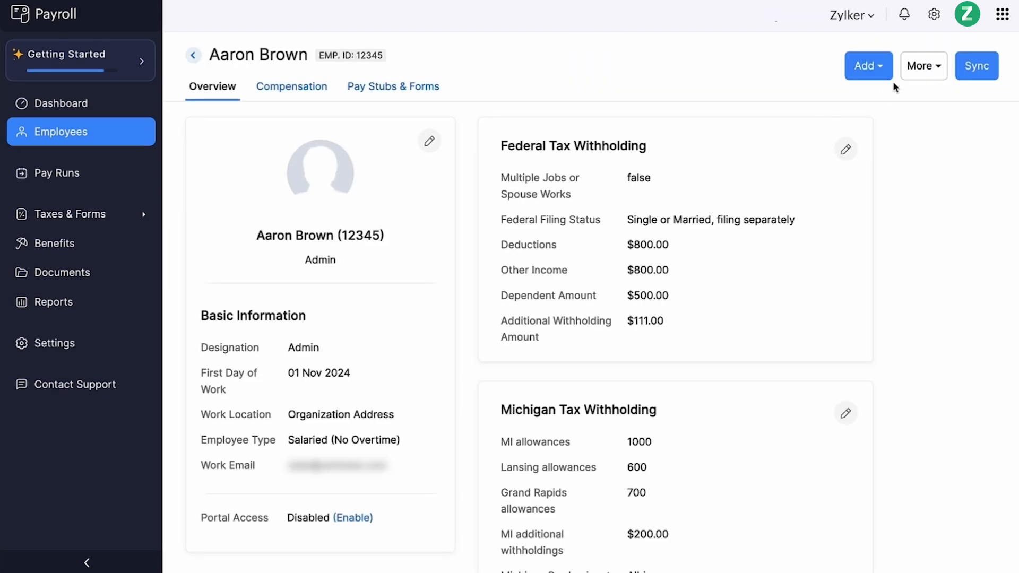
click(923, 67)
click(867, 139)
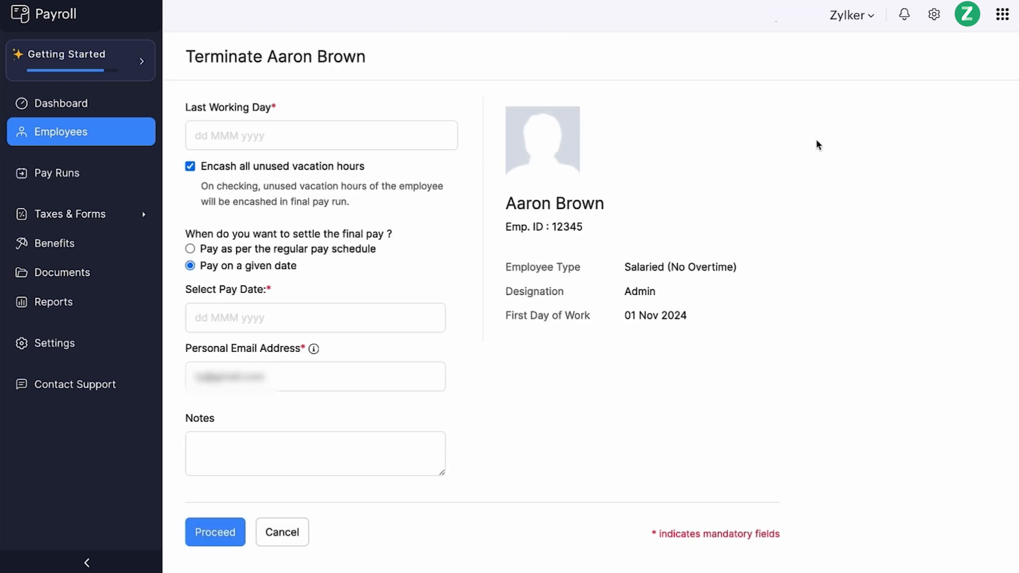
click(425, 134)
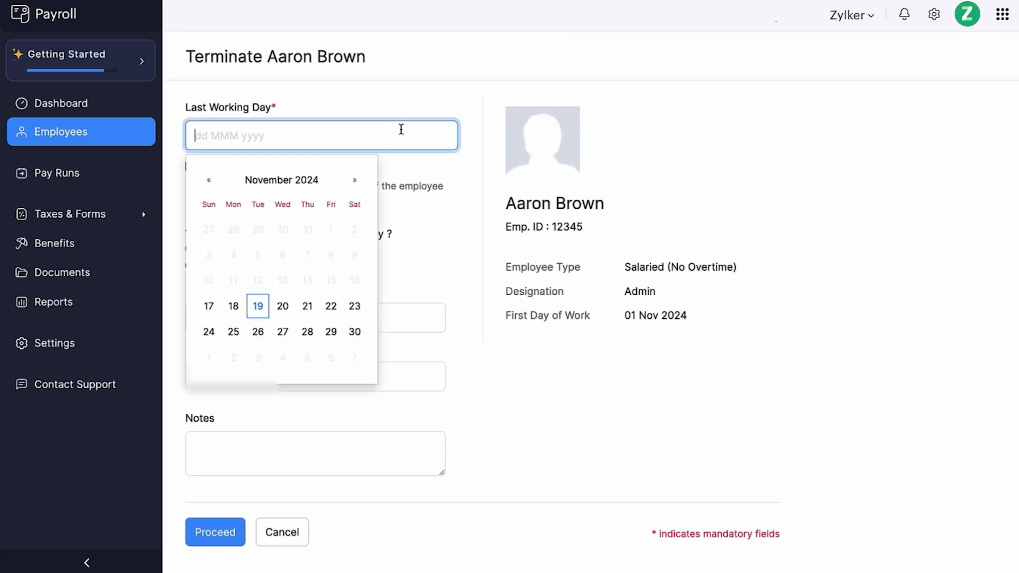
click(354, 332)
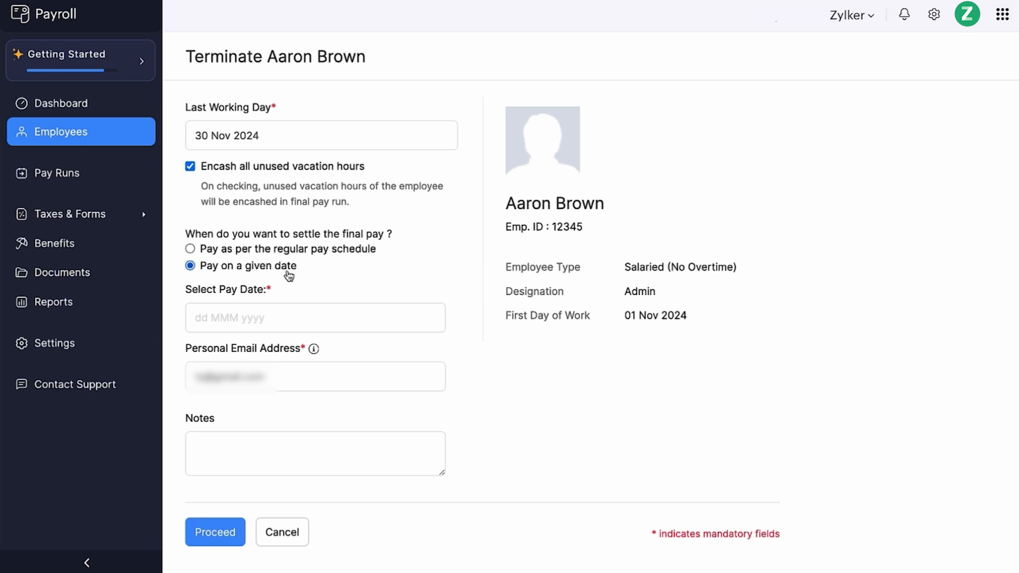
- Set the final pay date to 30 Nov 2024, proceed with the termination and confirm it
click(264, 316)
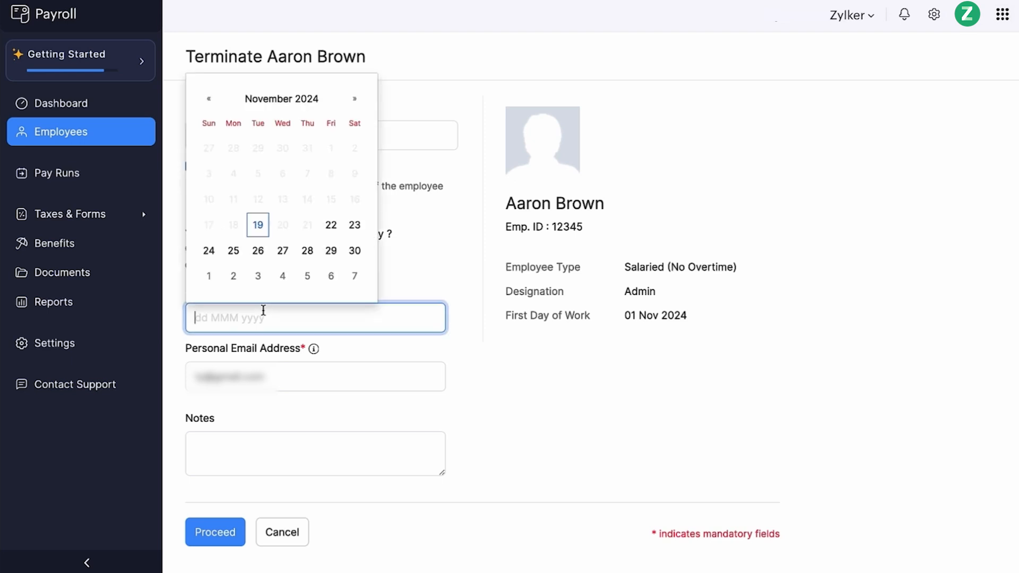
click(354, 250)
click(282, 372)
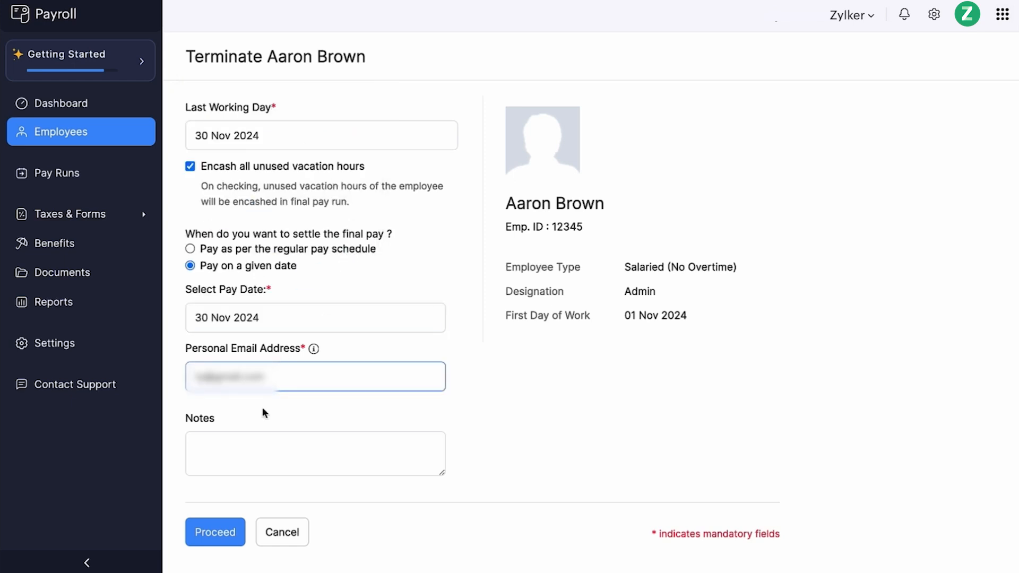
click(242, 450)
click(217, 529)
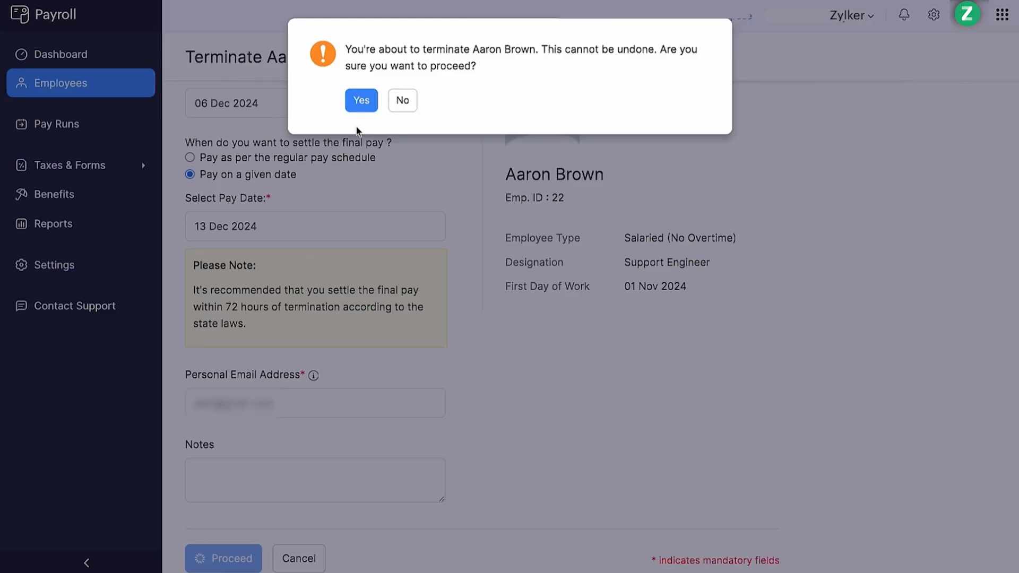
click(363, 103)
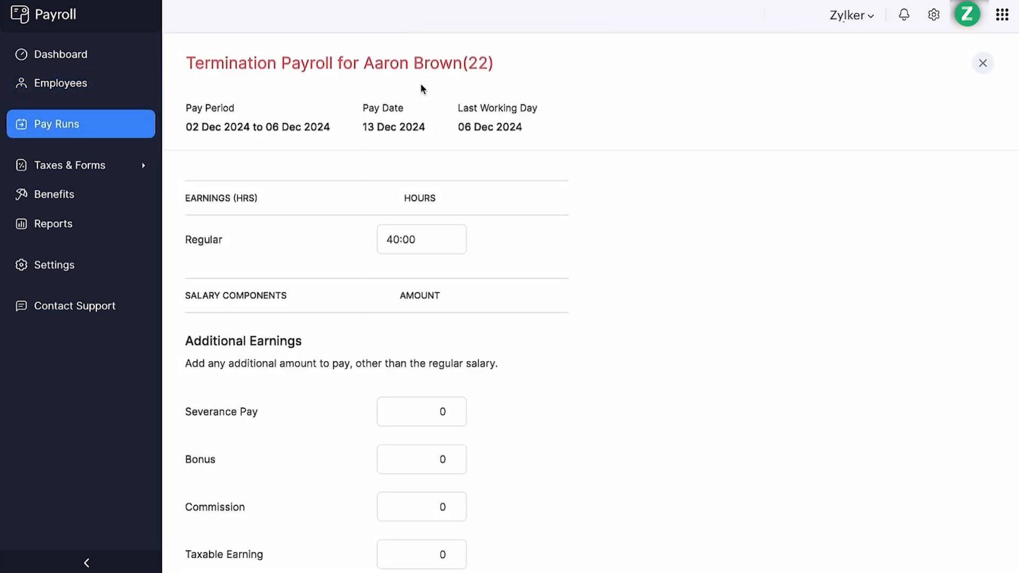
- Enter severance pay 10000, bonus 800 and commission 2000 in the termination payroll and save
scroll(437, 345, down, 2)
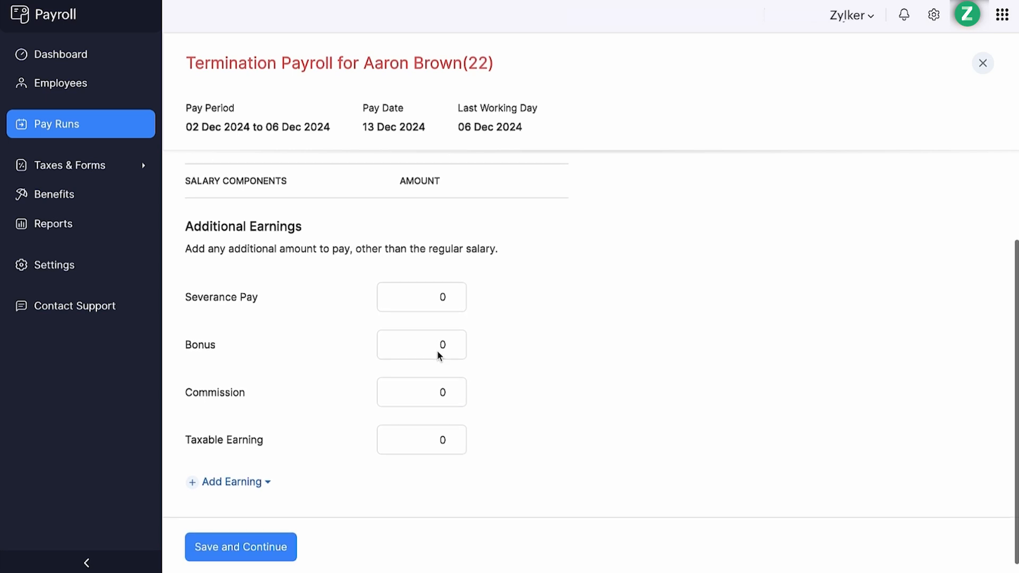
click(438, 350)
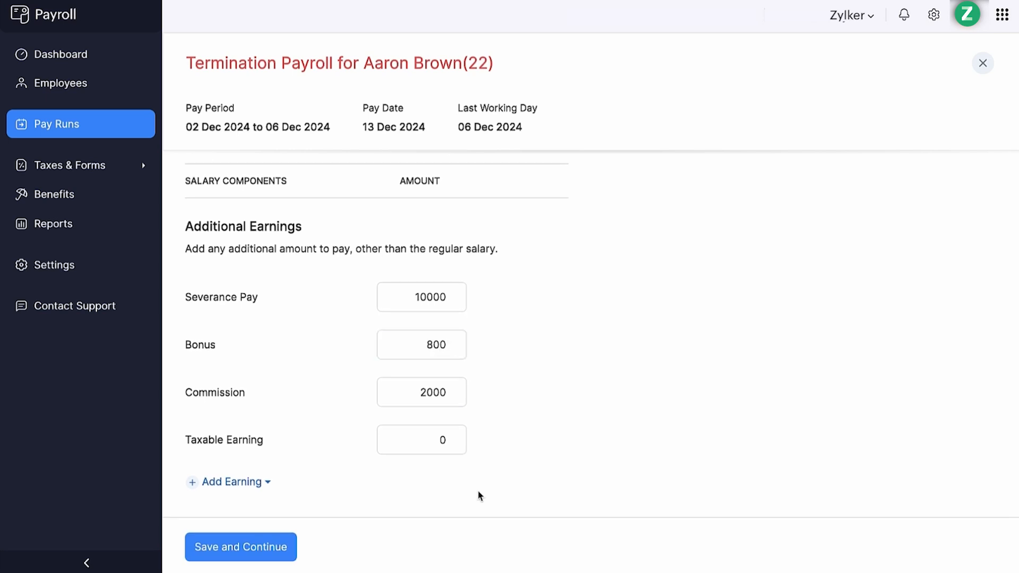
click(246, 555)
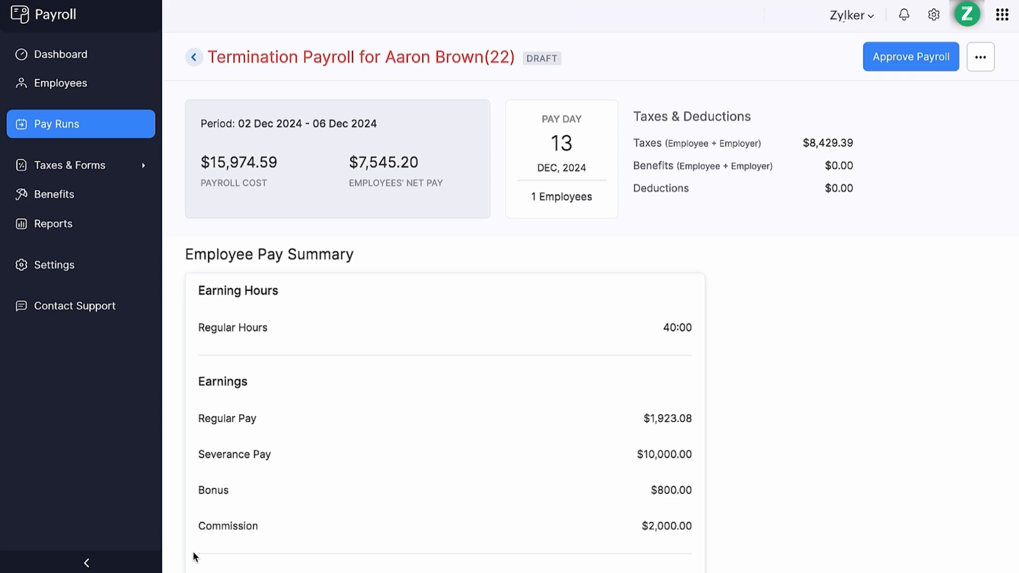
- Approve the termination payroll and review the terminated employee's profile
click(906, 72)
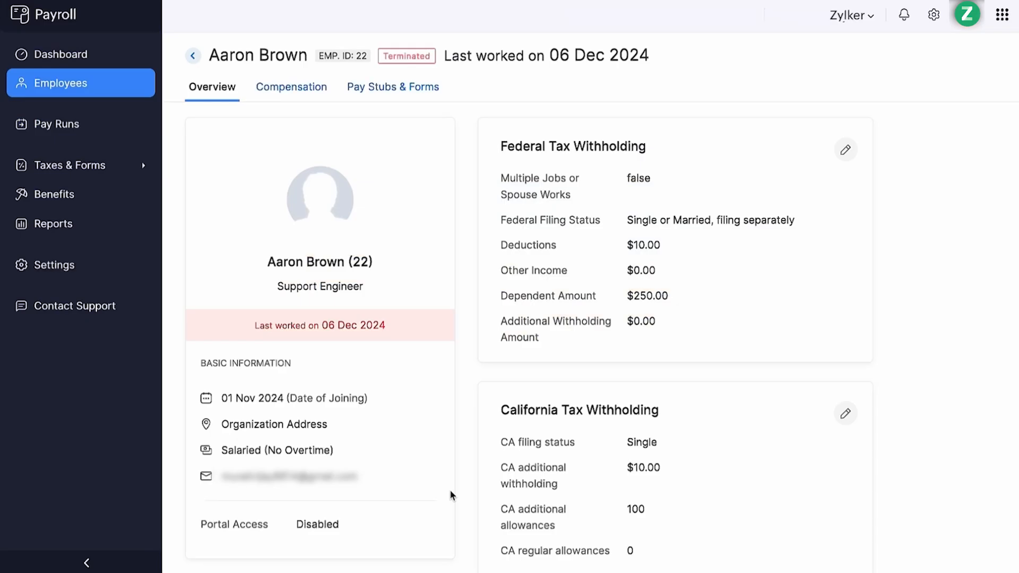
scroll(451, 495, down, 8)
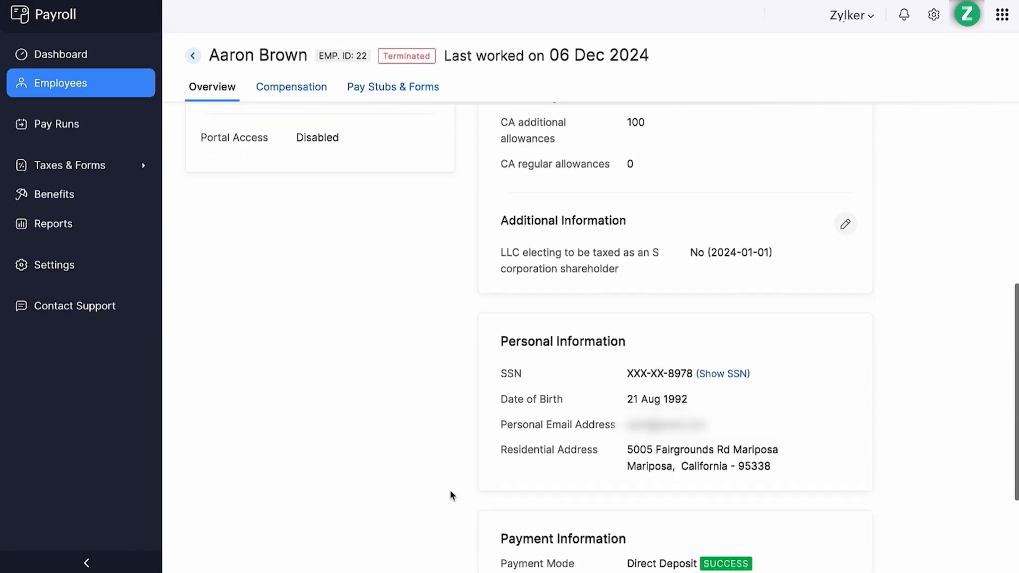
scroll(450, 491, down, 1)
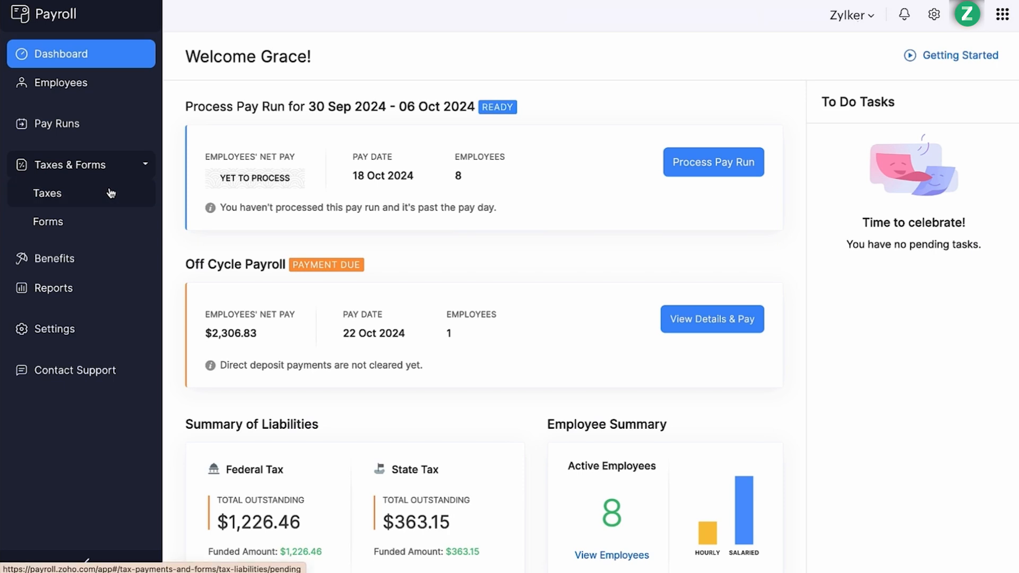
- Review the pending tax liabilities, one tax's details, and the pending filing forms
click(109, 191)
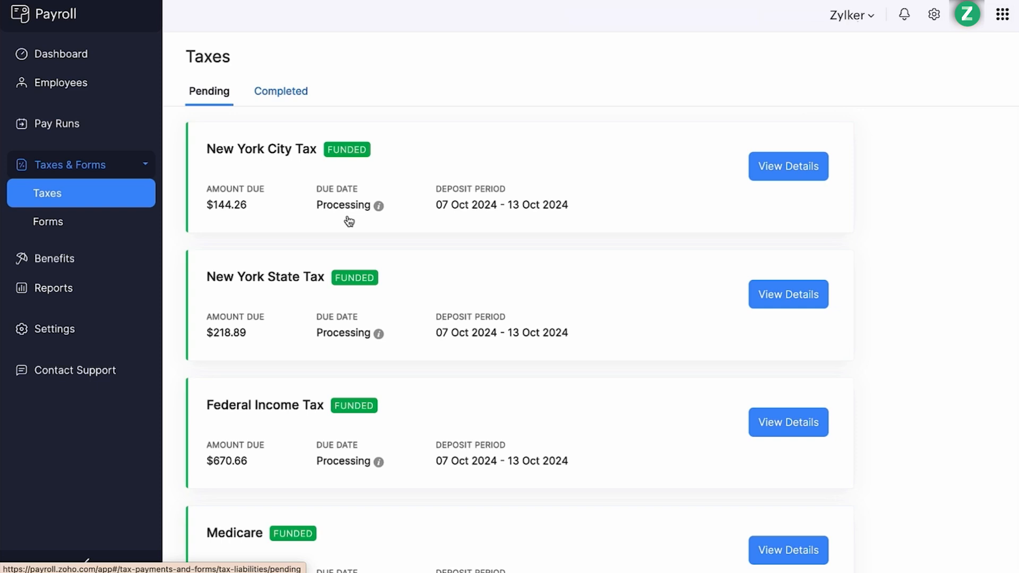
click(765, 176)
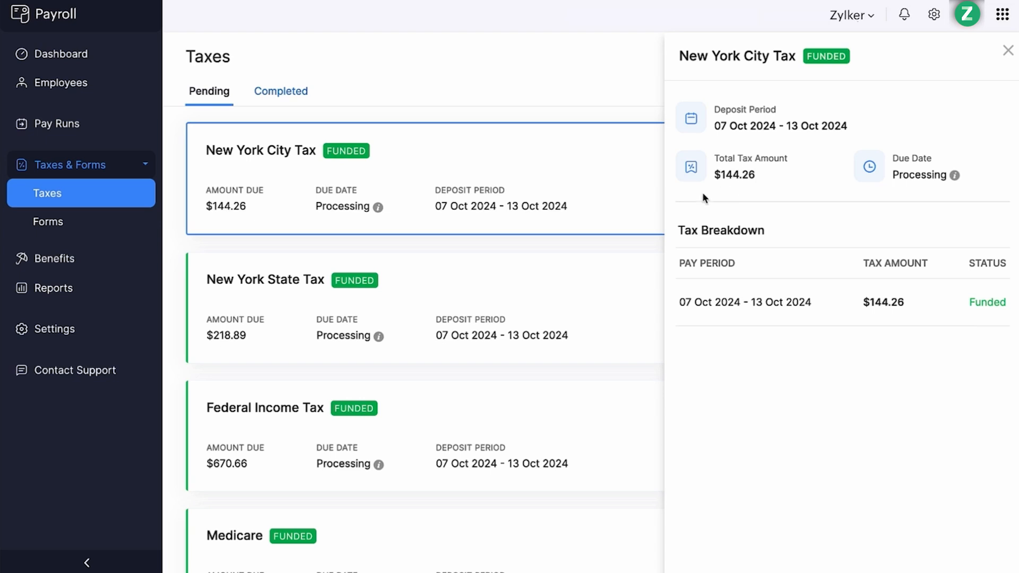
click(137, 229)
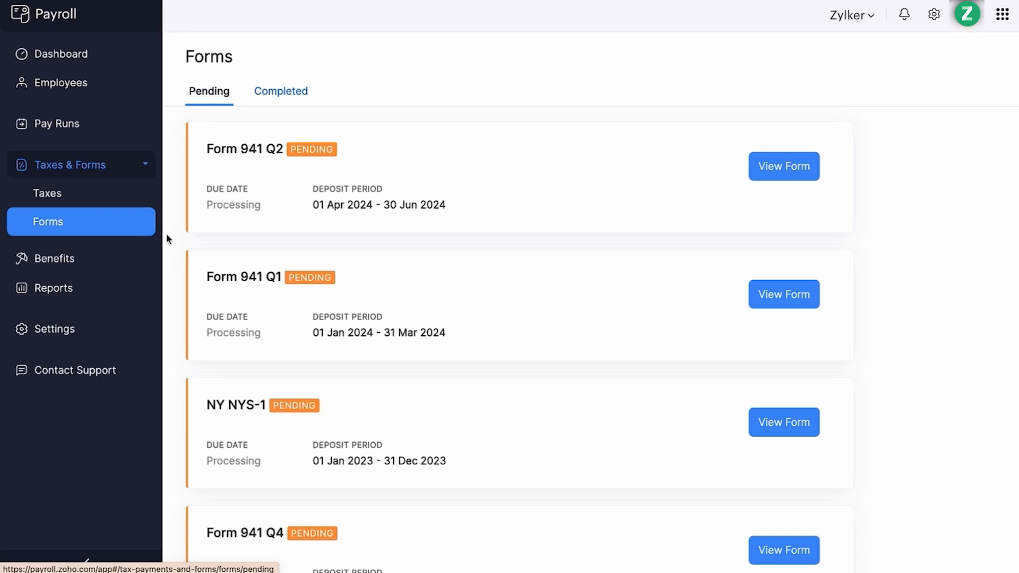
click(776, 178)
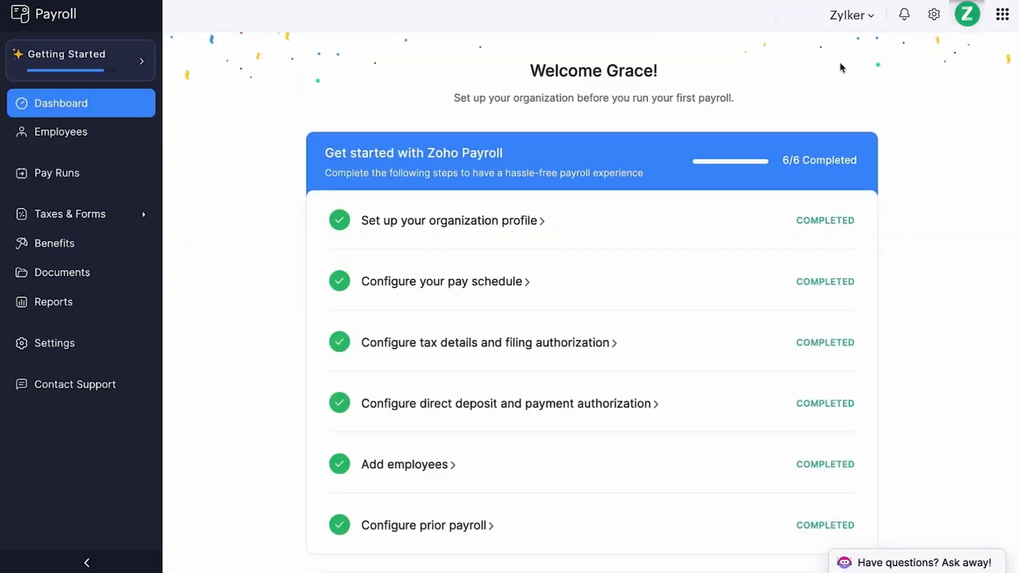
- In settings, add an active, taxable earning component named Other Earnings with the same pay stub name
click(932, 15)
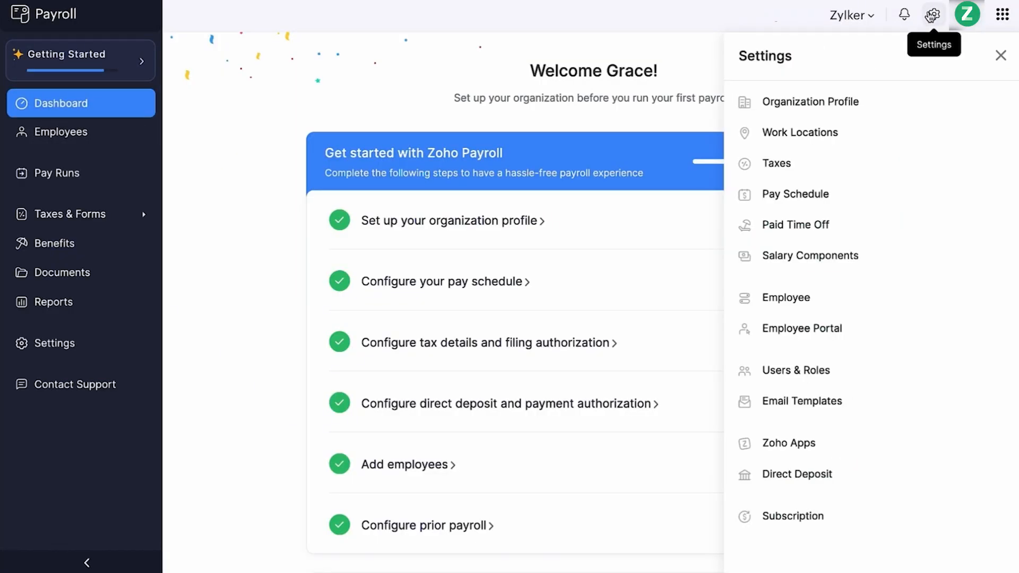
click(862, 140)
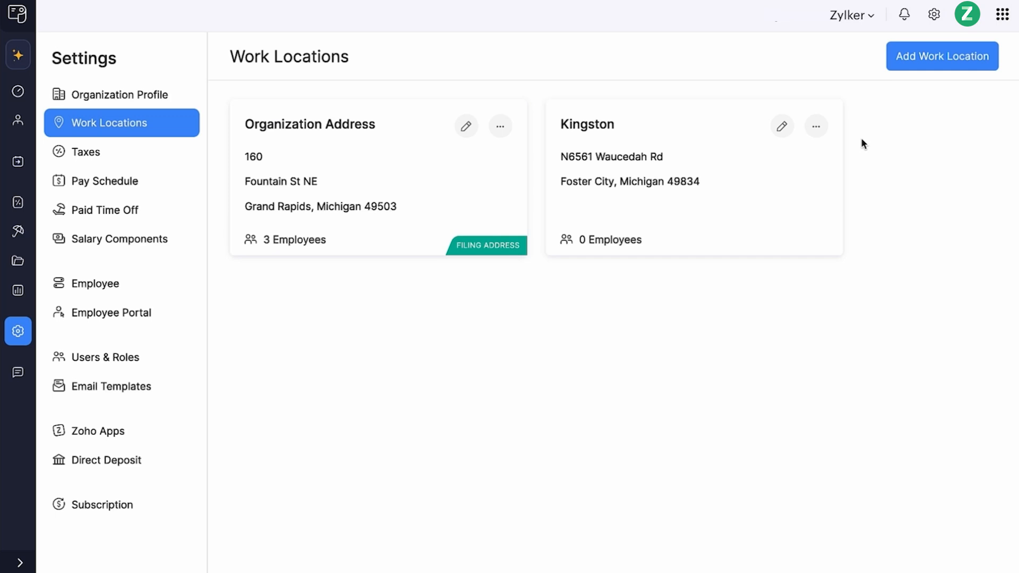
click(168, 250)
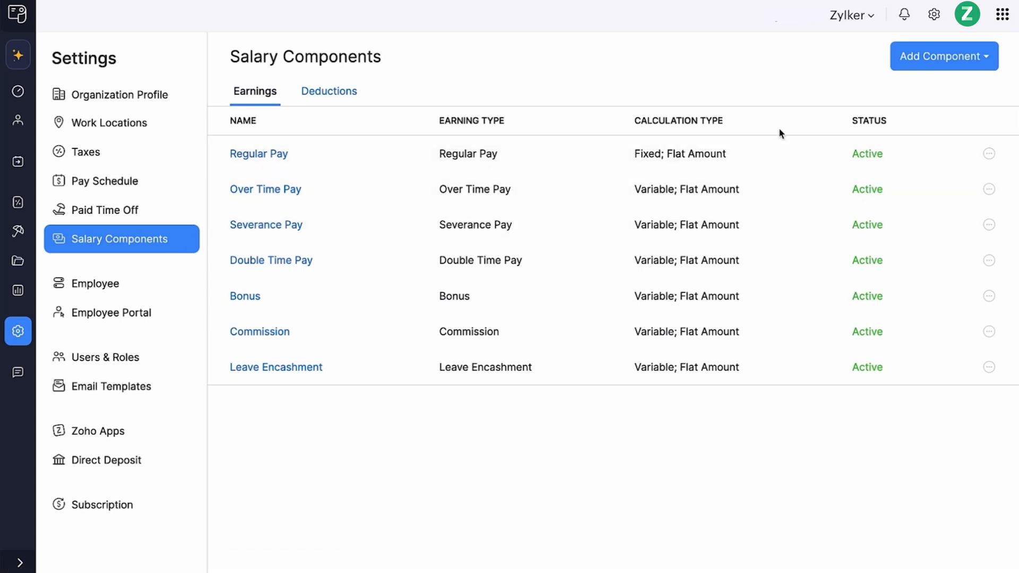
click(919, 71)
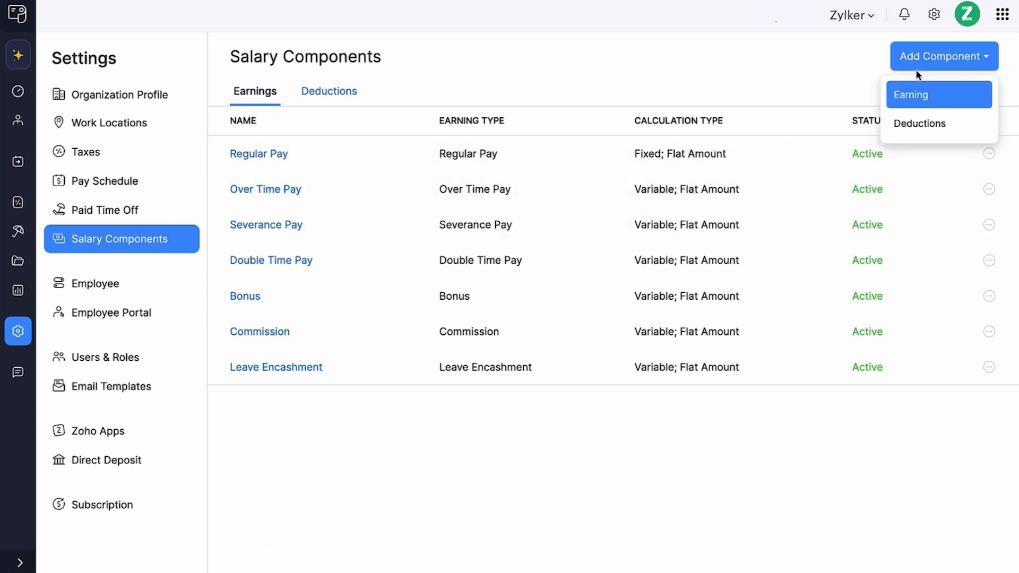
click(897, 109)
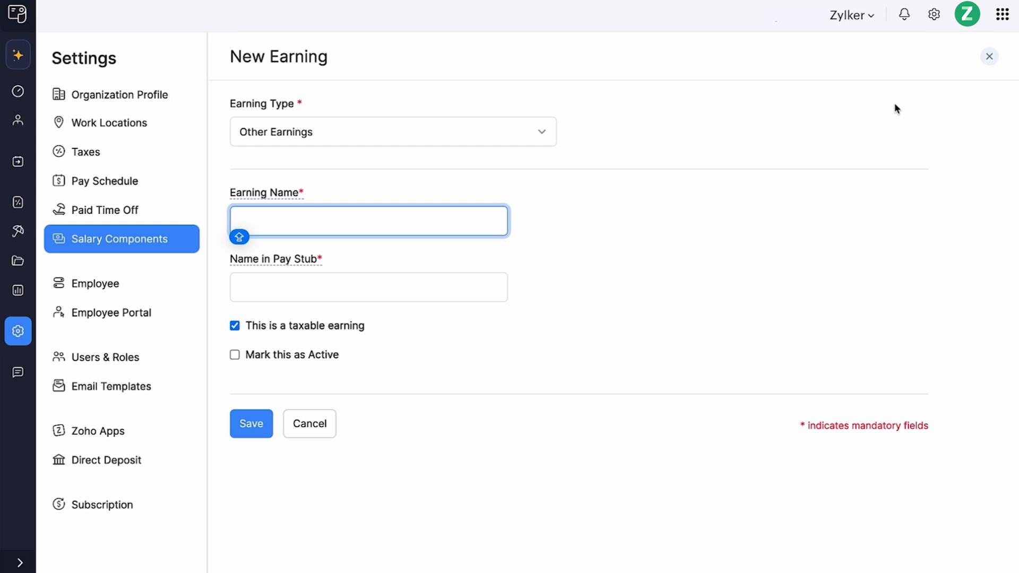
text(Other Earnings)
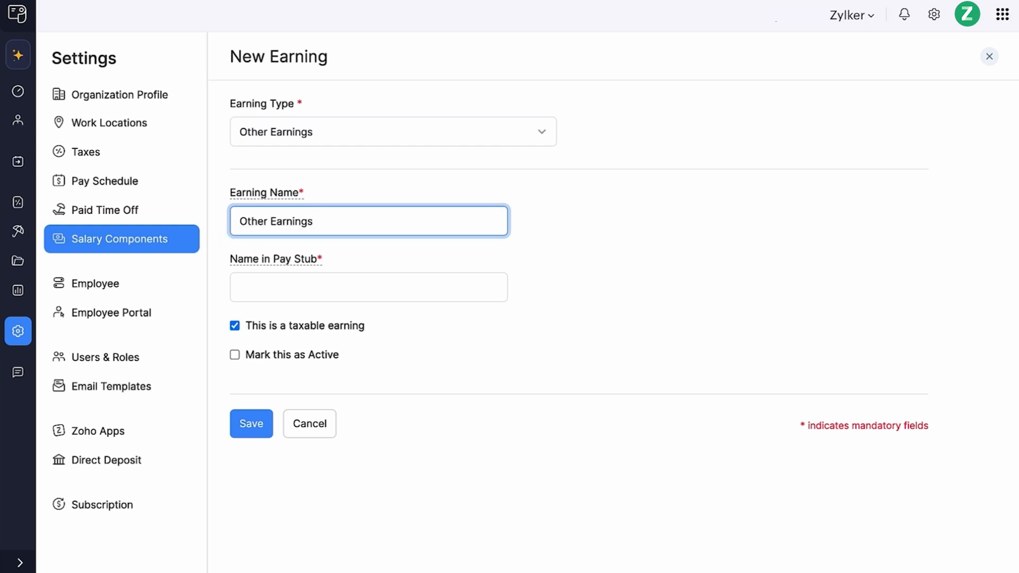
key(Tab)
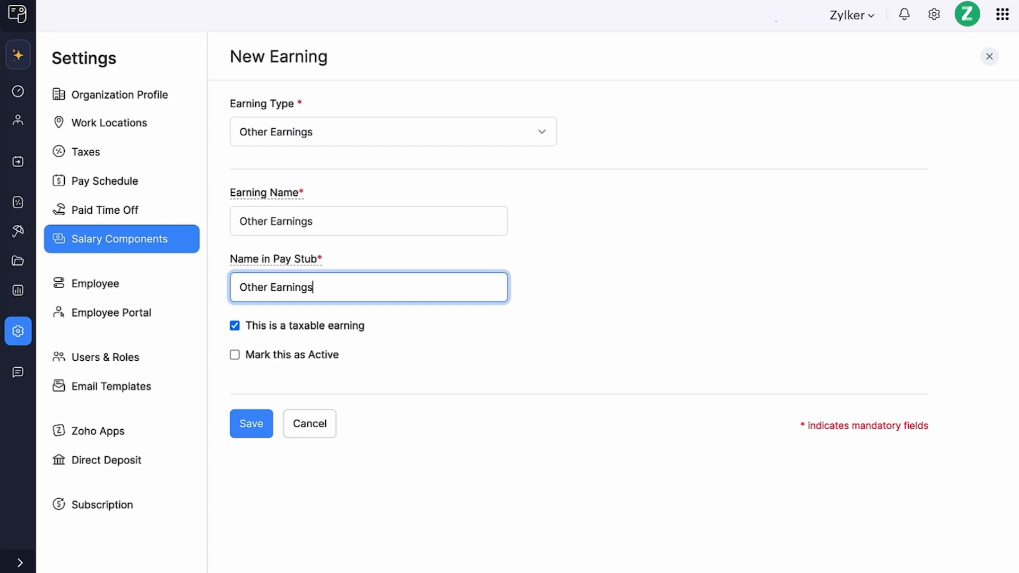
click(349, 327)
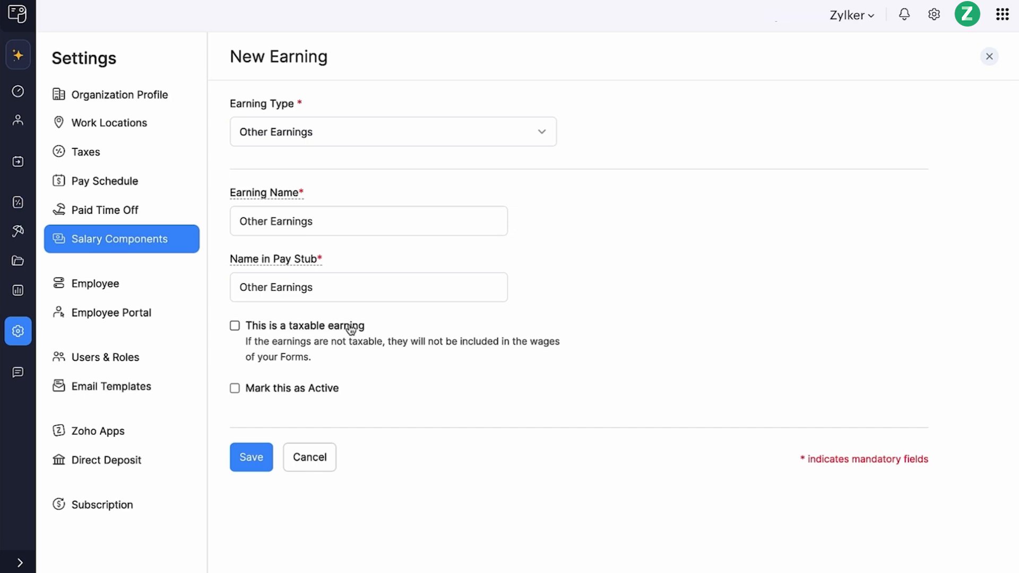
click(350, 330)
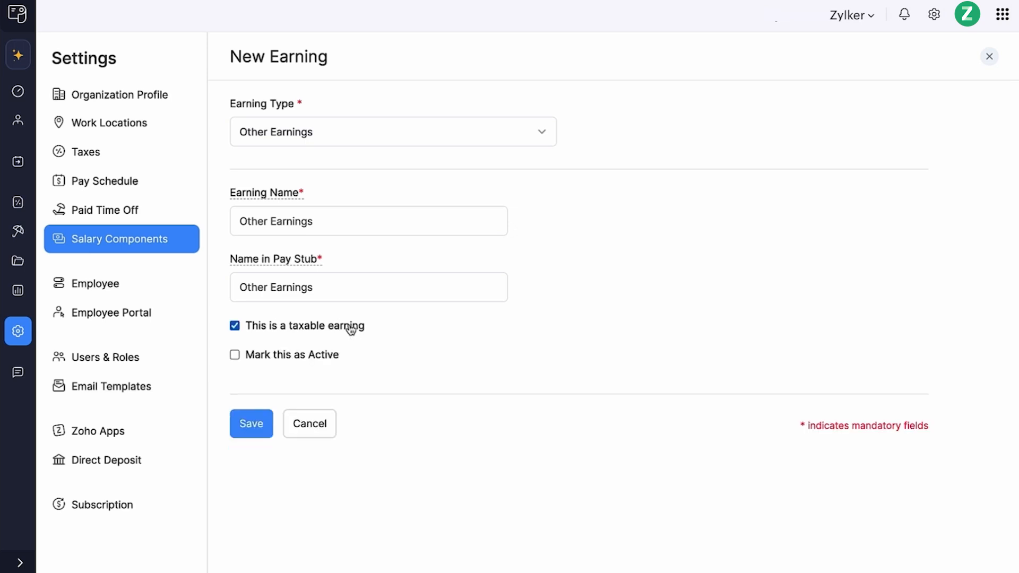
click(303, 365)
click(245, 429)
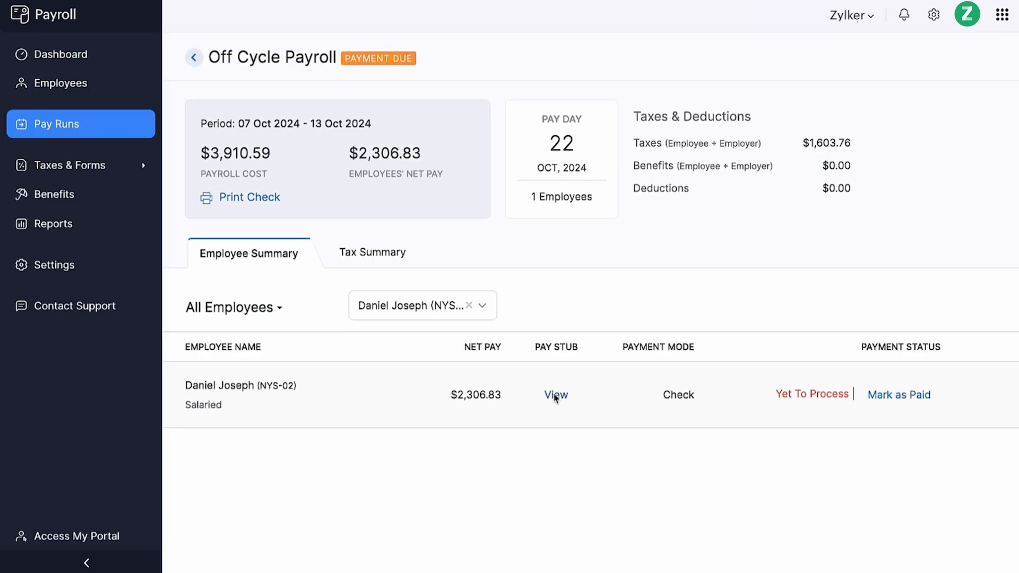
- View the employee's pay stub in the off-cycle payroll
click(555, 396)
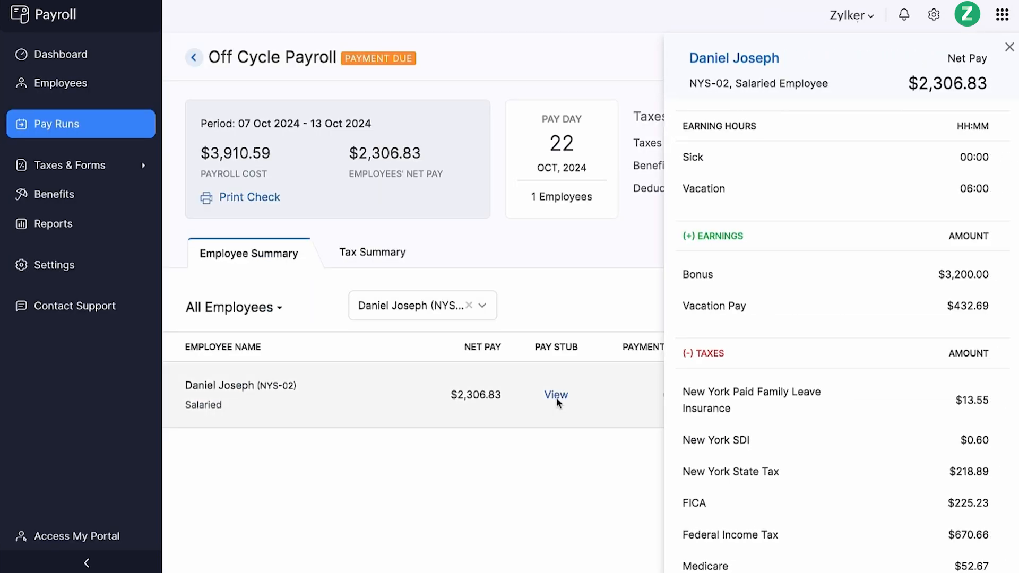
- Review the rest of the pay stub, the component types available to add, and the employee ID and custom field settings
scroll(703, 325, down, 2)
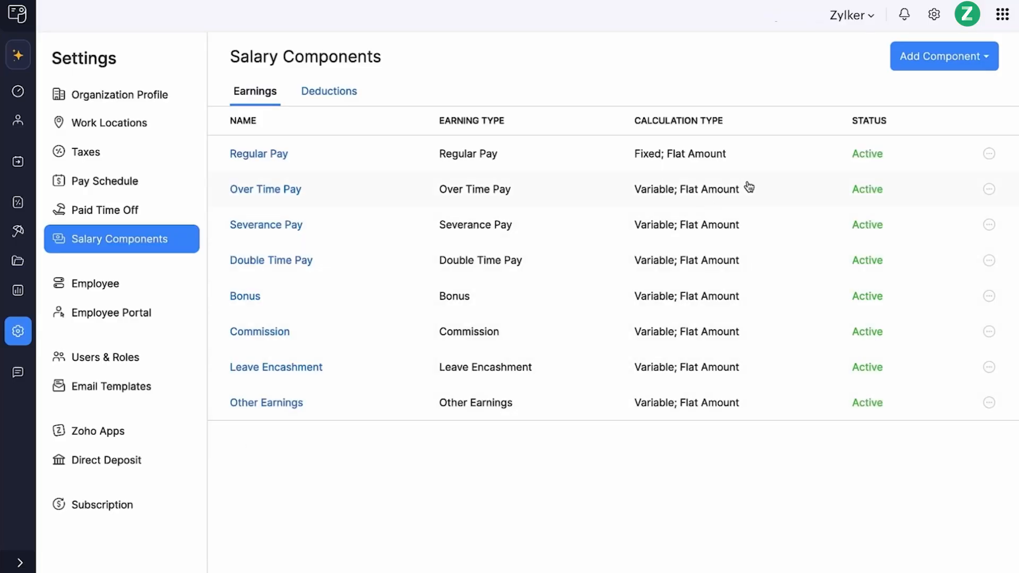
click(917, 68)
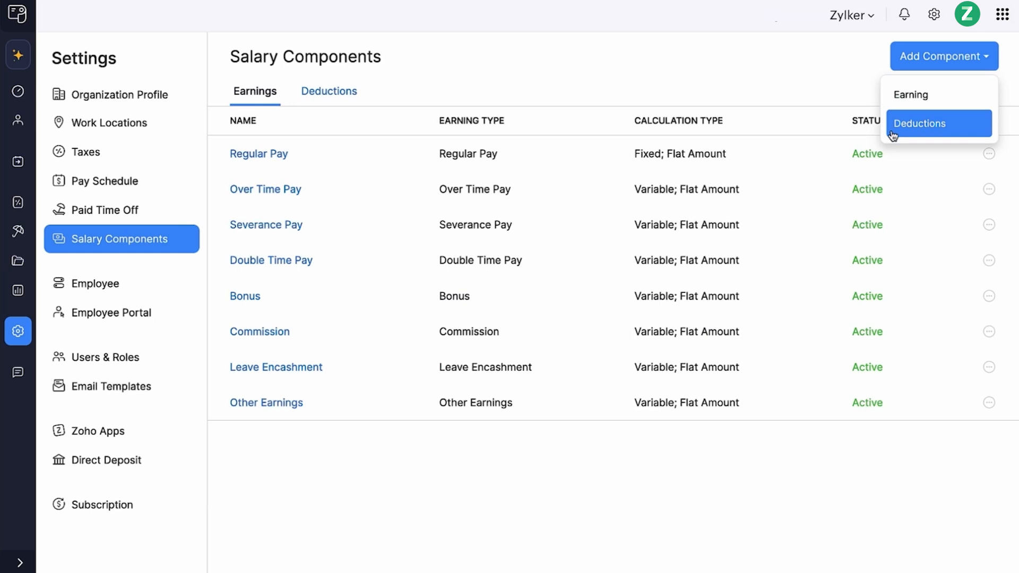
click(851, 85)
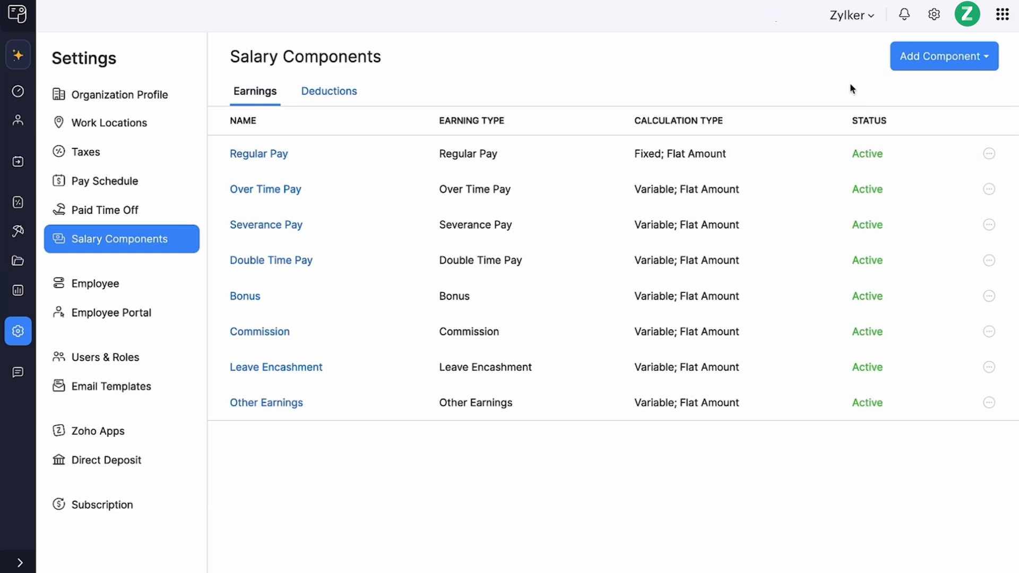
click(139, 284)
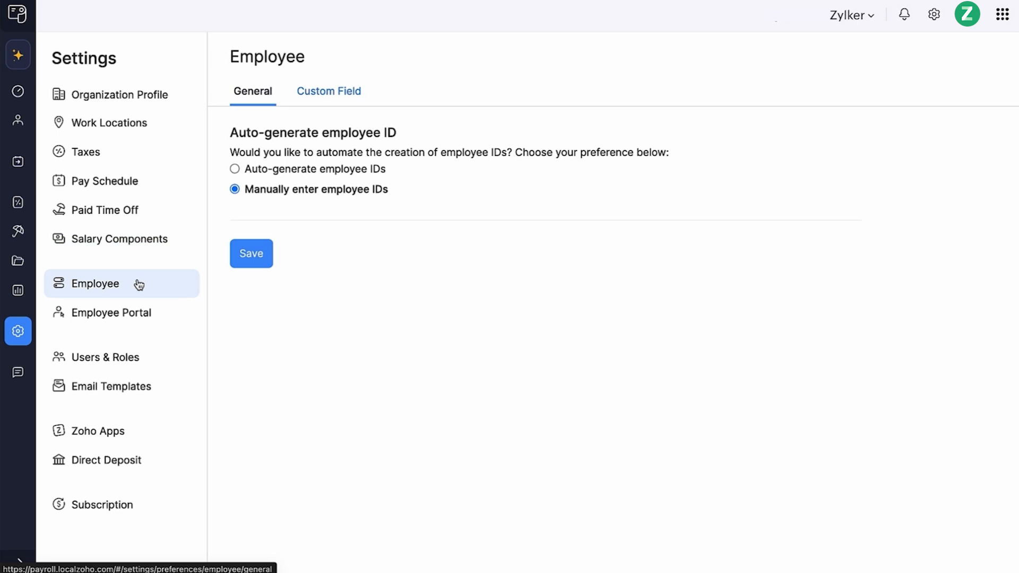
click(323, 101)
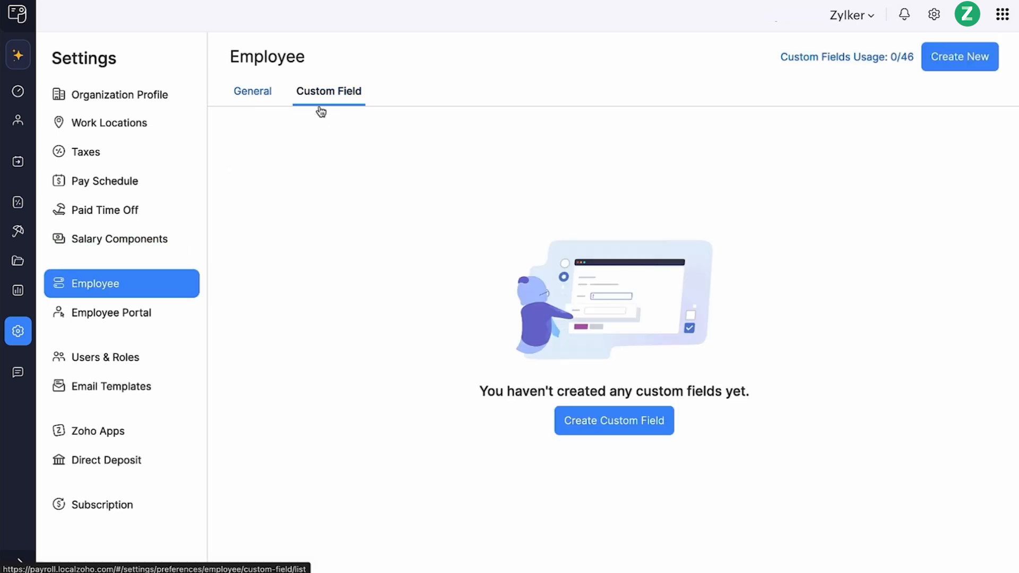
- Review the employee portal settings and the employee's portal home page
click(165, 320)
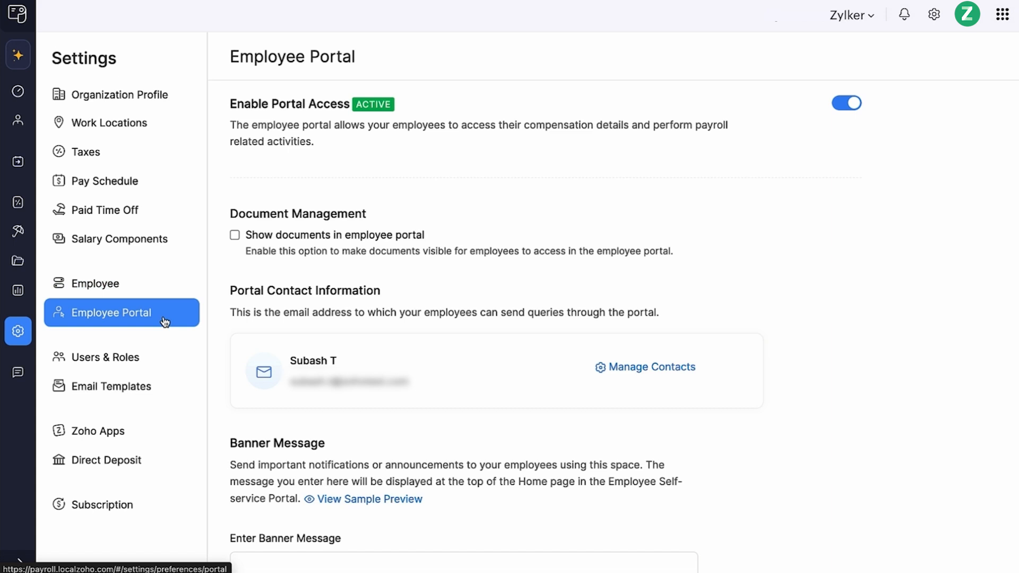
scroll(224, 282, down, 4)
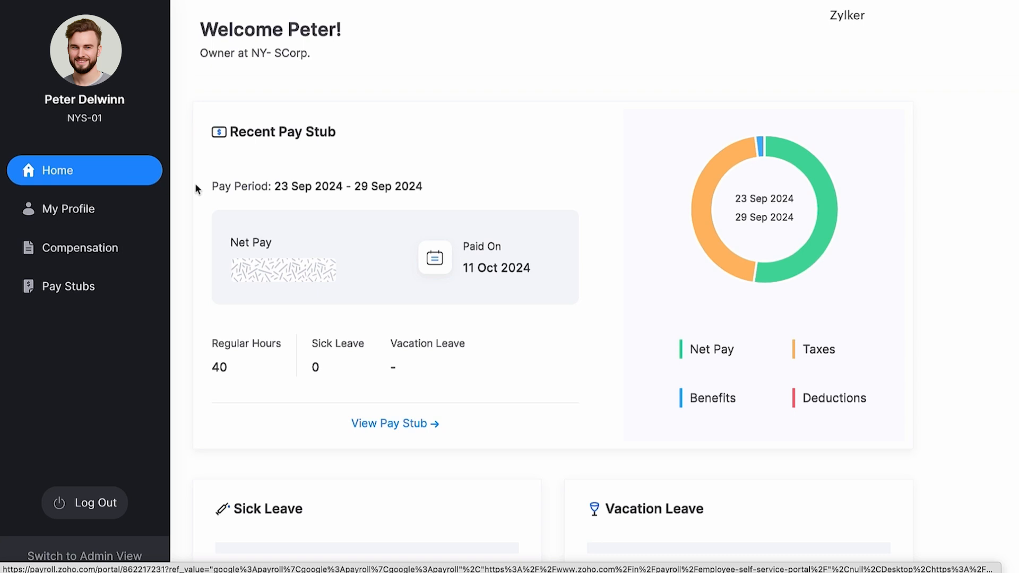
scroll(206, 185, down, 5)
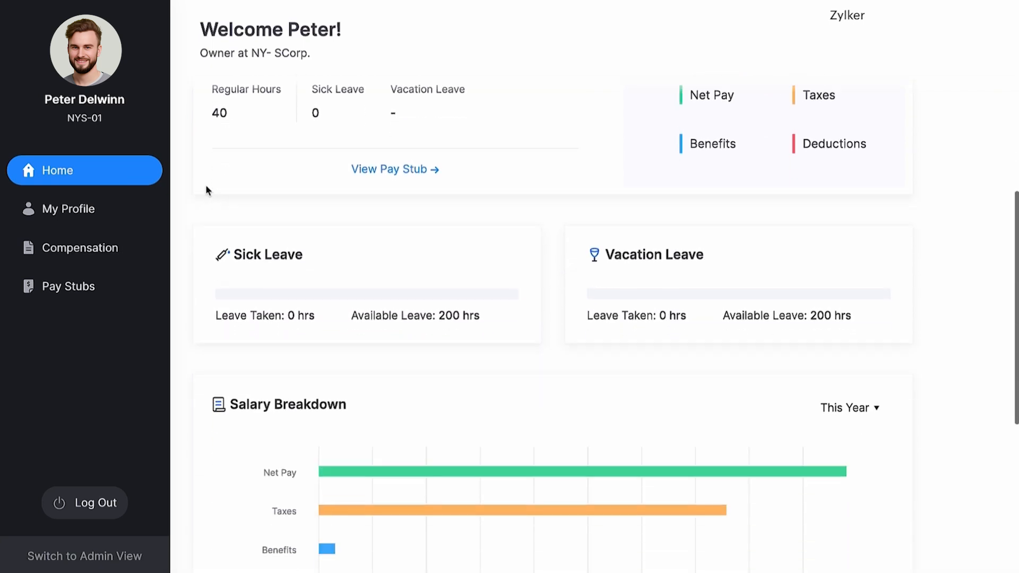
scroll(206, 184, down, 2)
scroll(205, 185, down, 3)
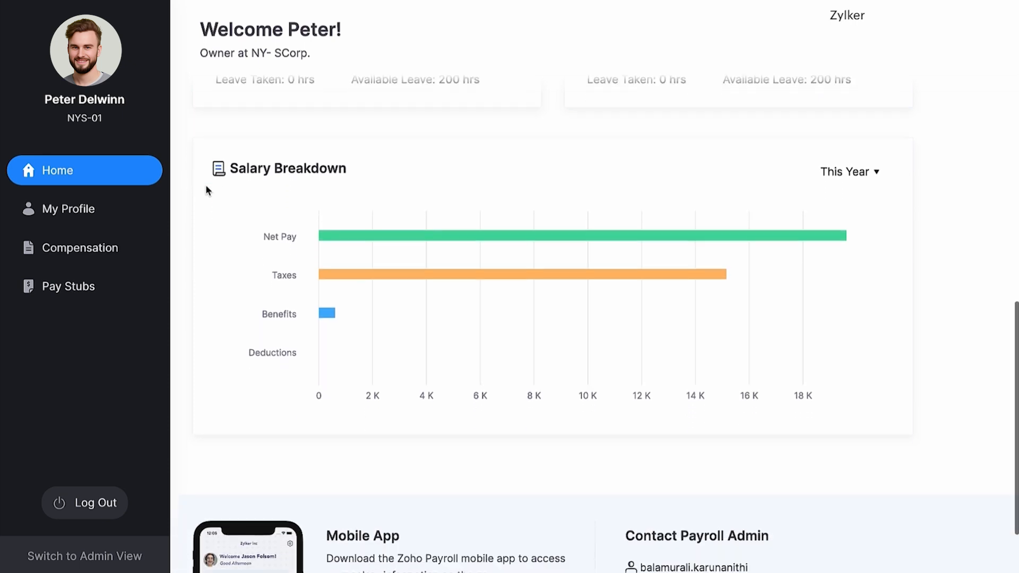
- Review the employee's profile and compensation details in the employee portal
click(129, 207)
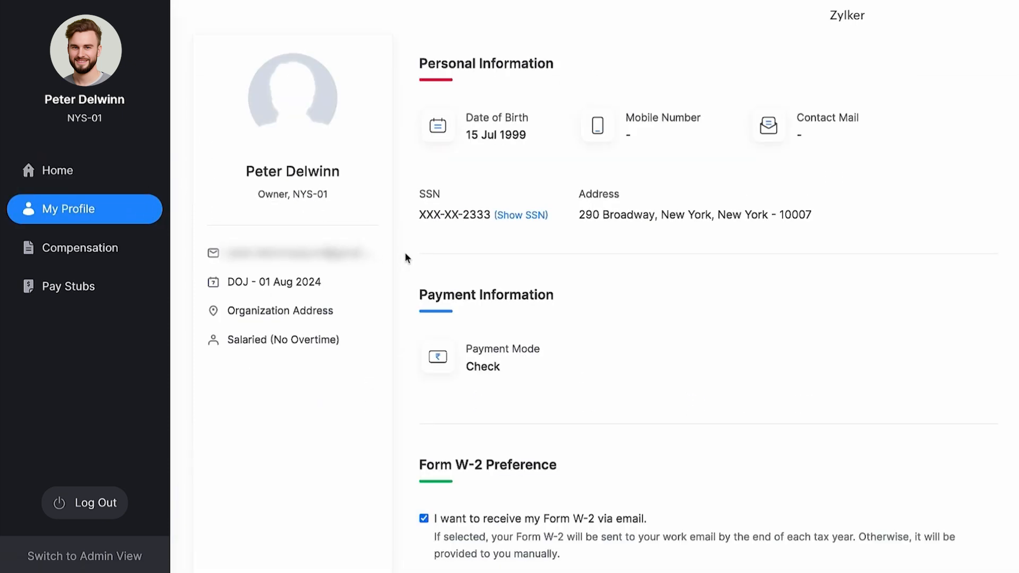
scroll(406, 253, down, 1)
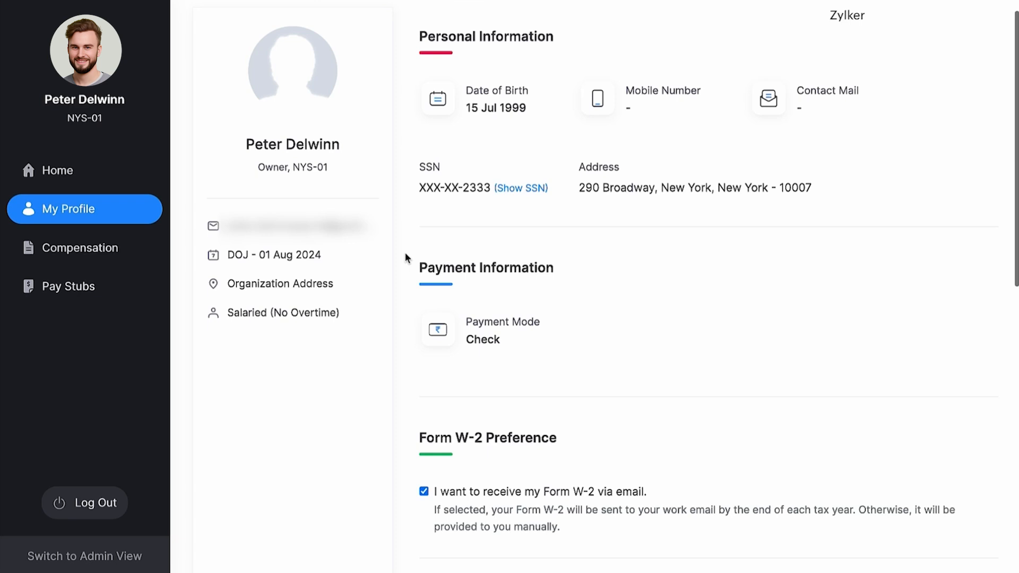
scroll(406, 254, down, 5)
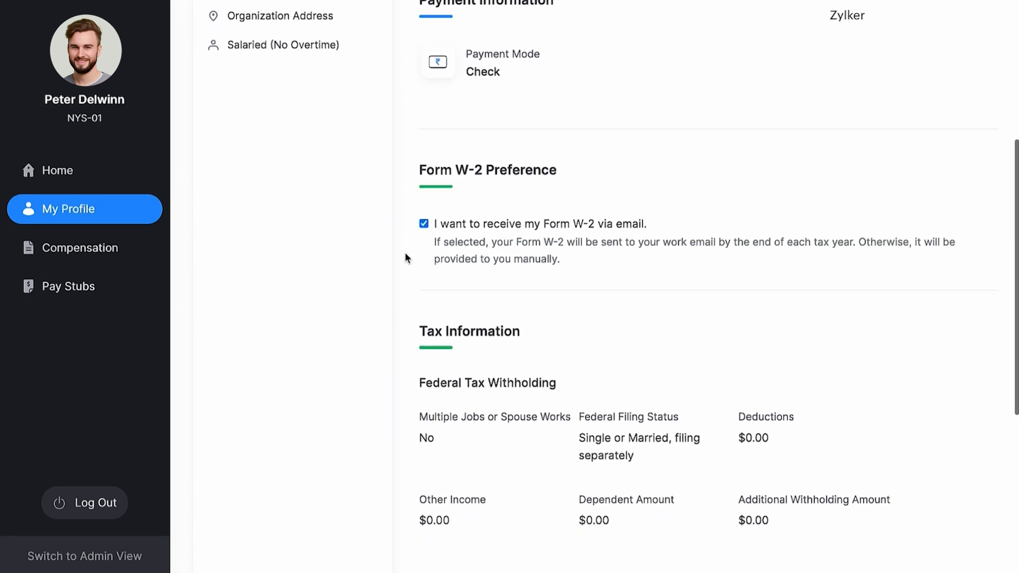
scroll(406, 257, down, 3)
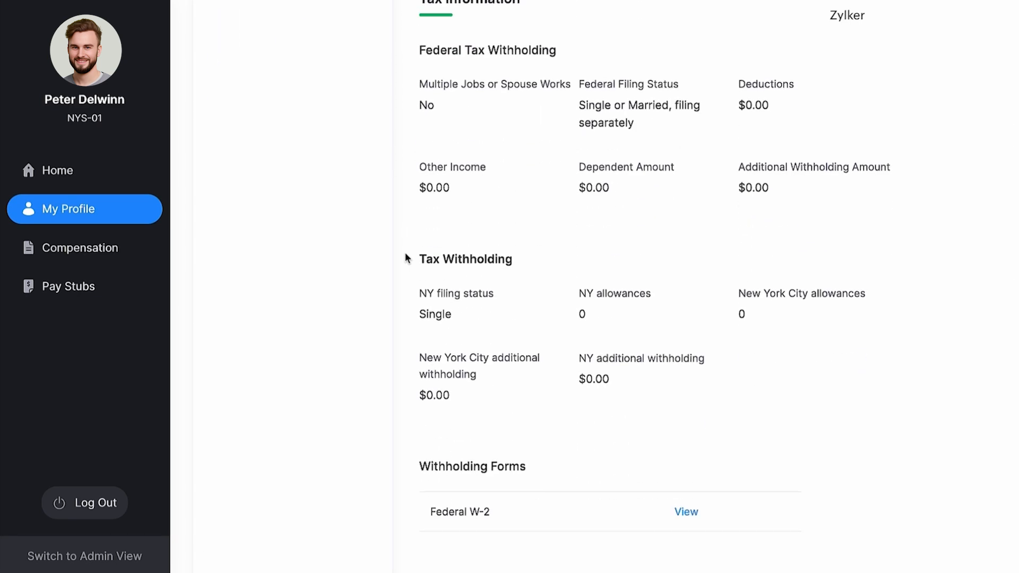
click(138, 260)
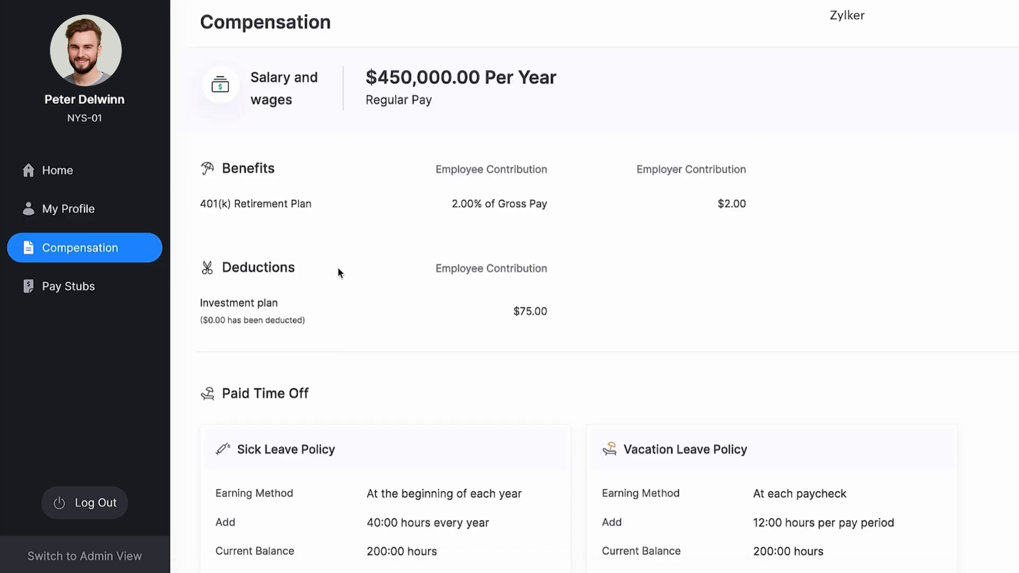
scroll(346, 270, down, 1)
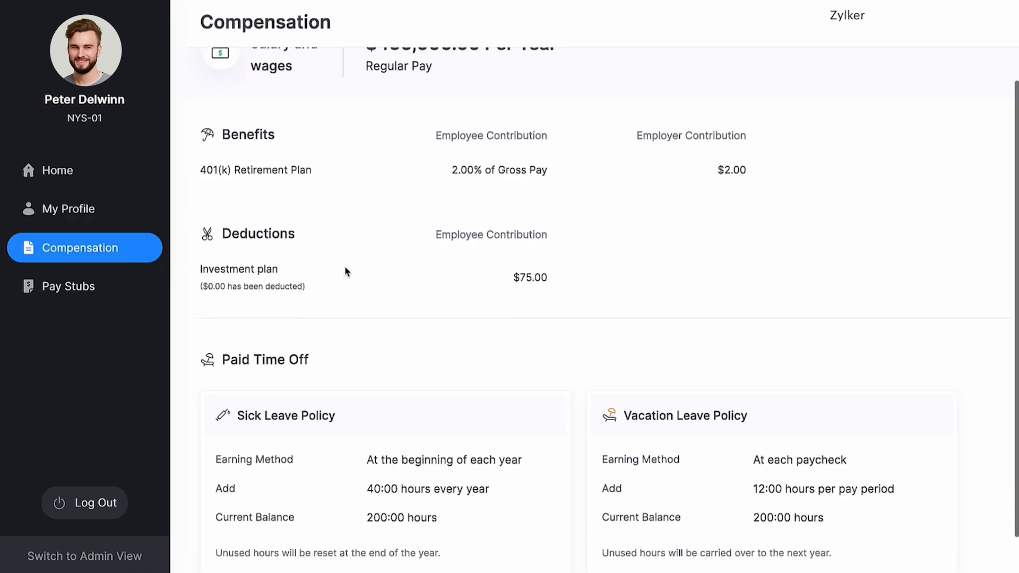
scroll(346, 272, down, 1)
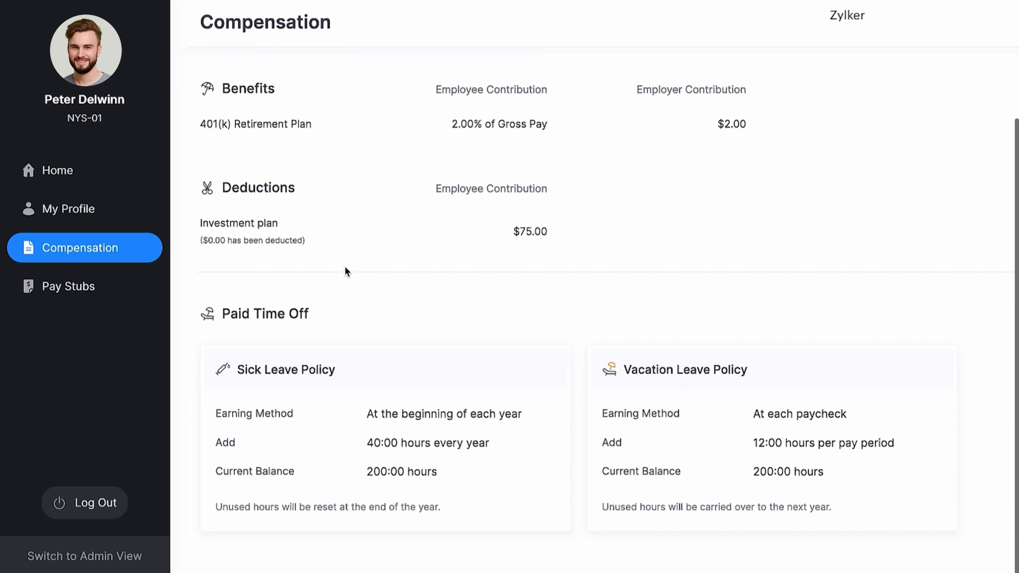
click(136, 288)
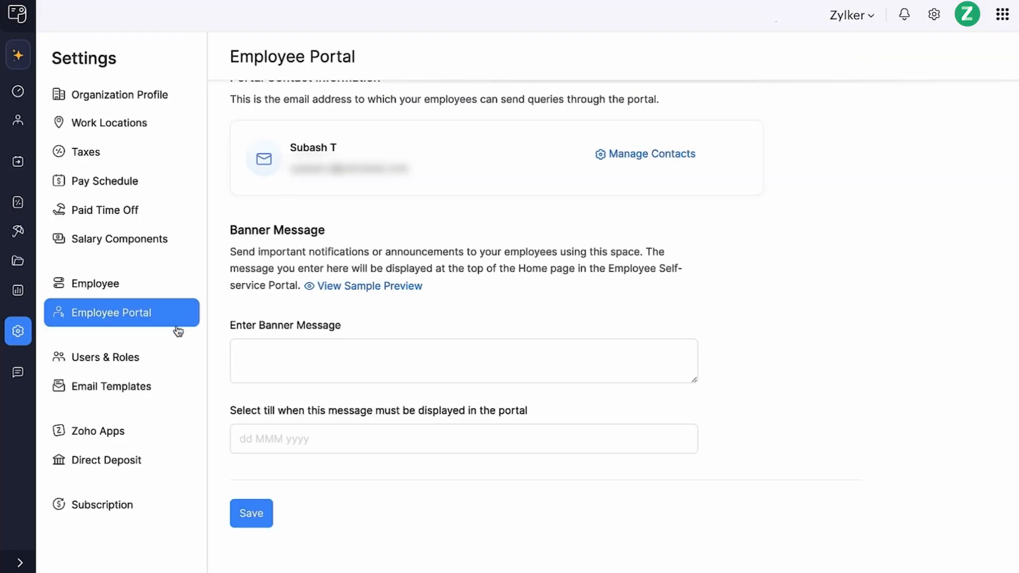
- Review the users and roles, and open the new role form to inspect its permissions
click(154, 359)
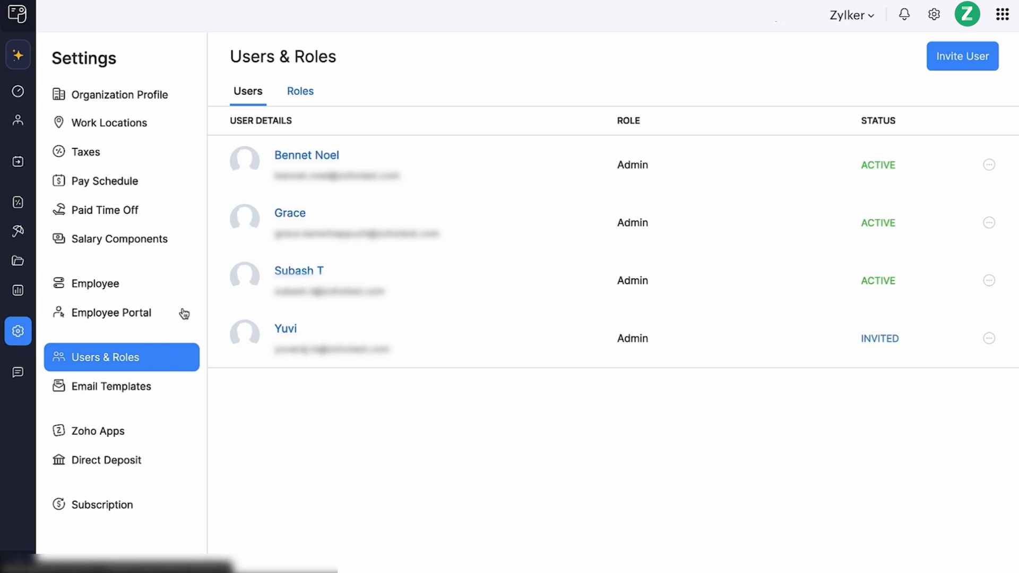
click(300, 96)
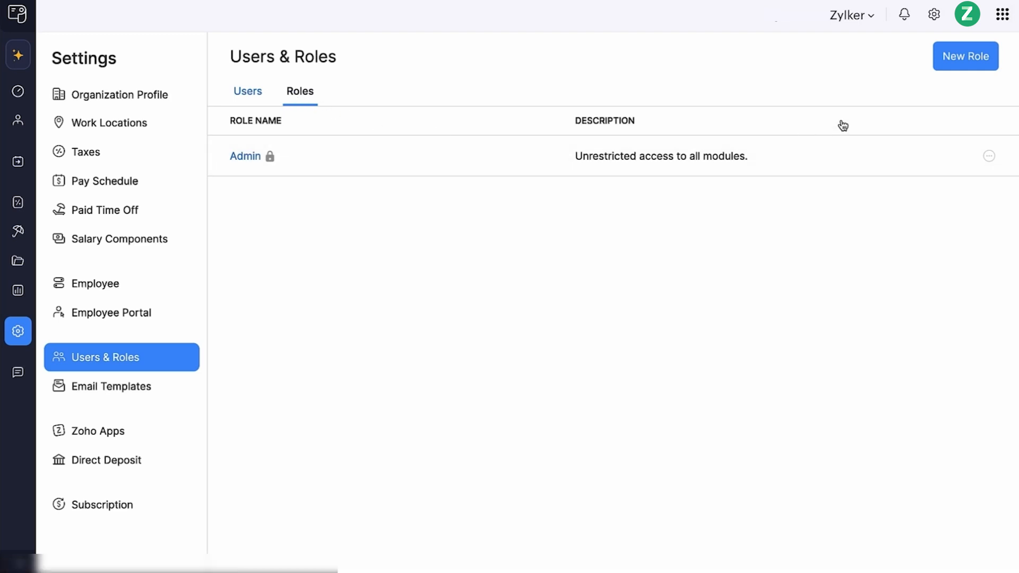
click(942, 63)
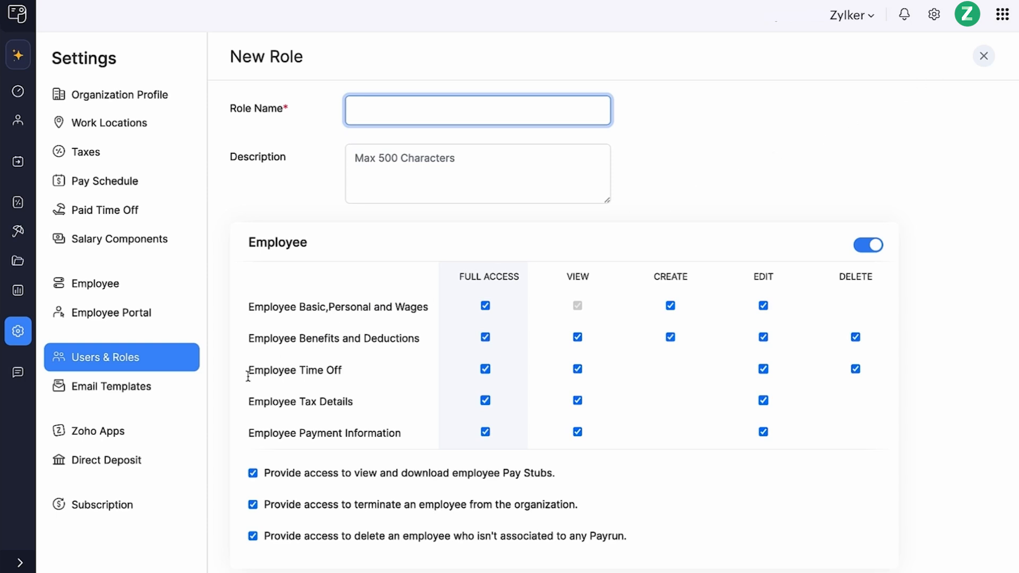
- Open the Full & Final Settlement Payslip Notification email template for editing and review its content
click(182, 397)
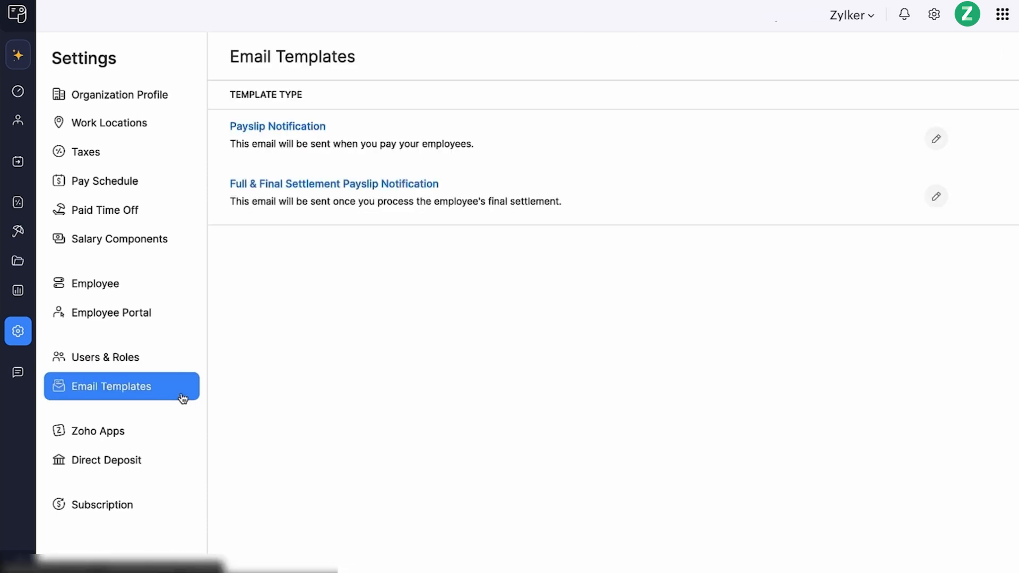
click(937, 197)
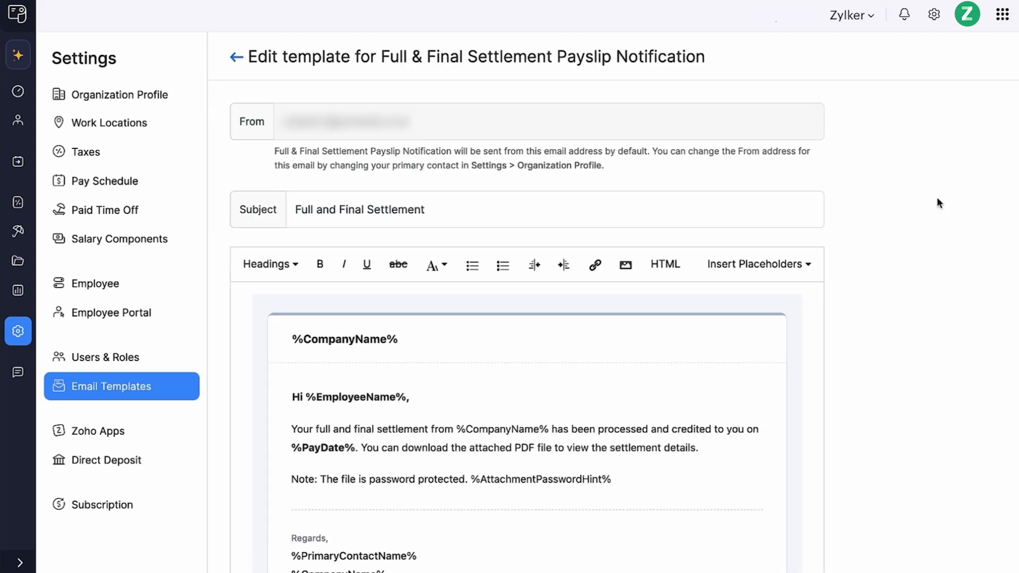
scroll(679, 363, down, 2)
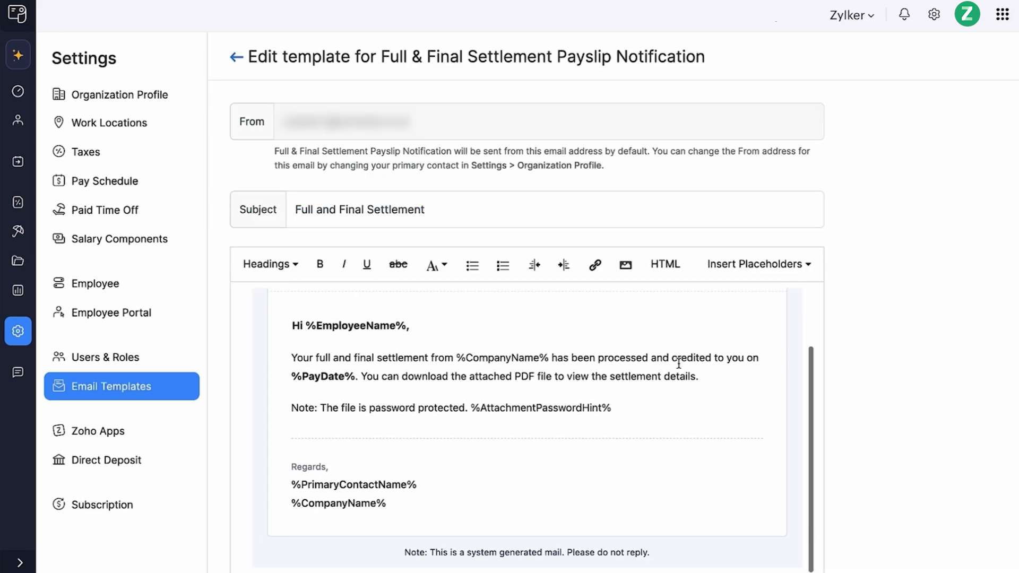
click(175, 437)
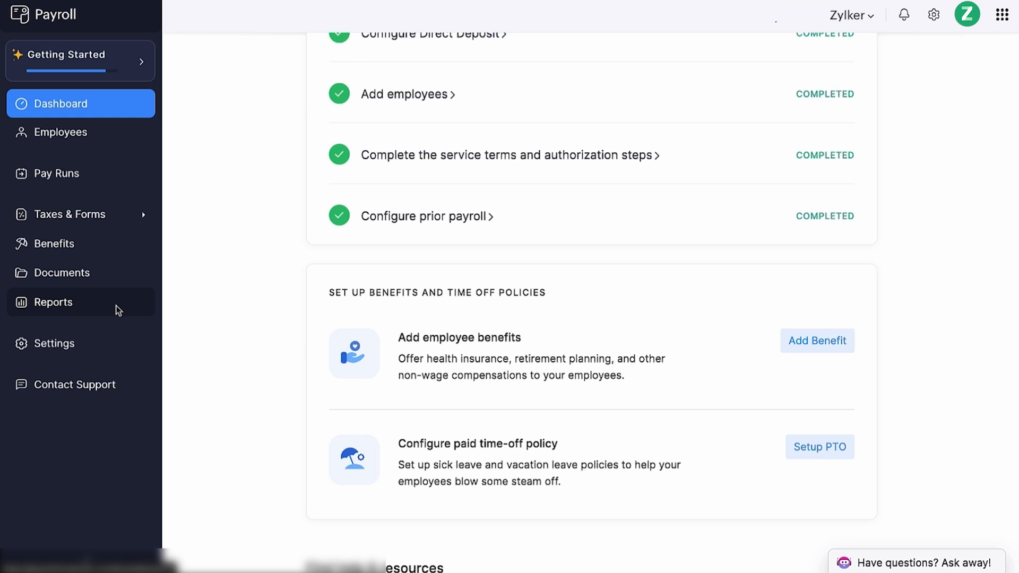
- Open the Activity Logs report, check its date range options, and open the export format choices
click(117, 306)
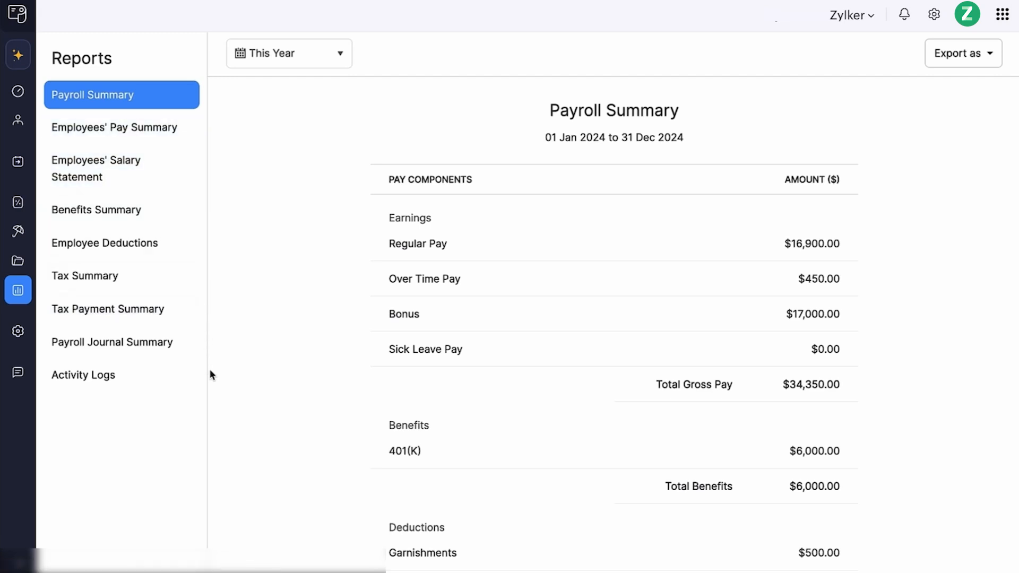
click(177, 381)
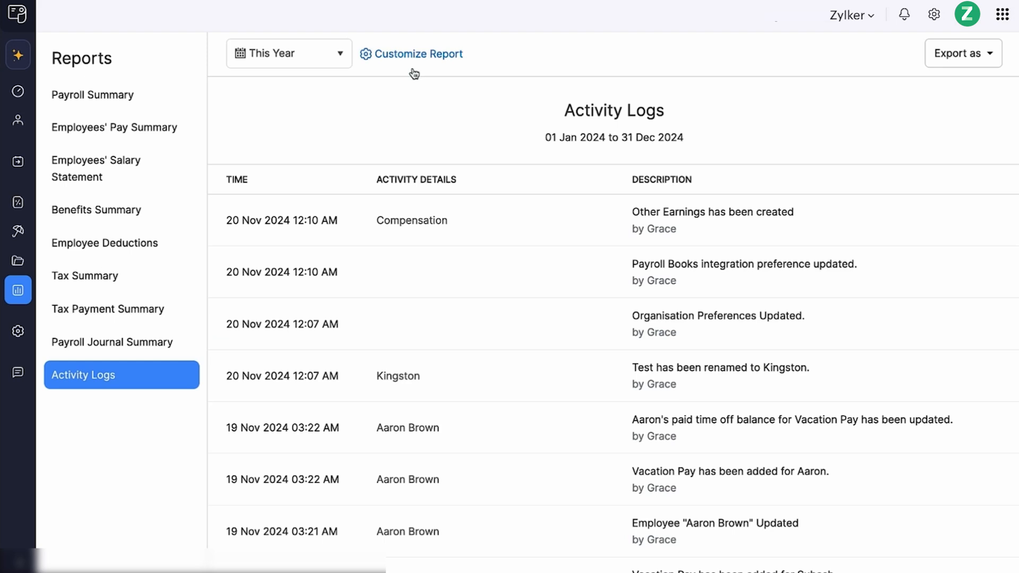
click(341, 55)
click(394, 106)
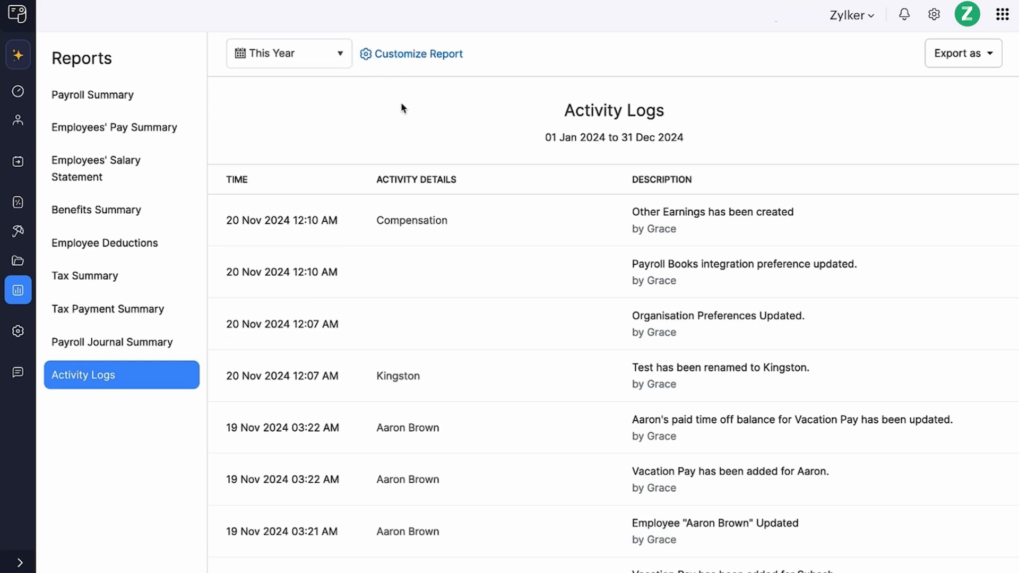
click(936, 63)
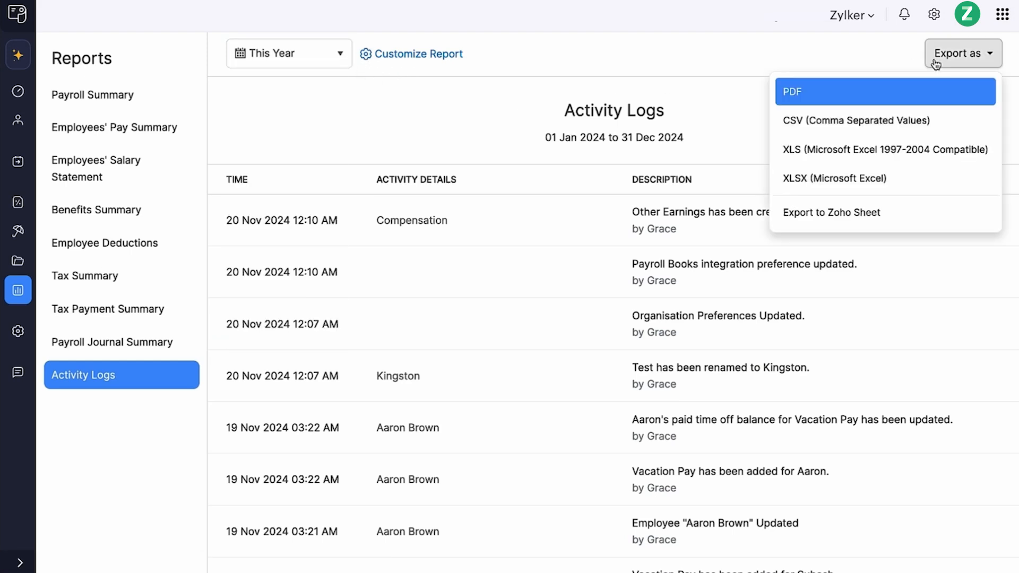